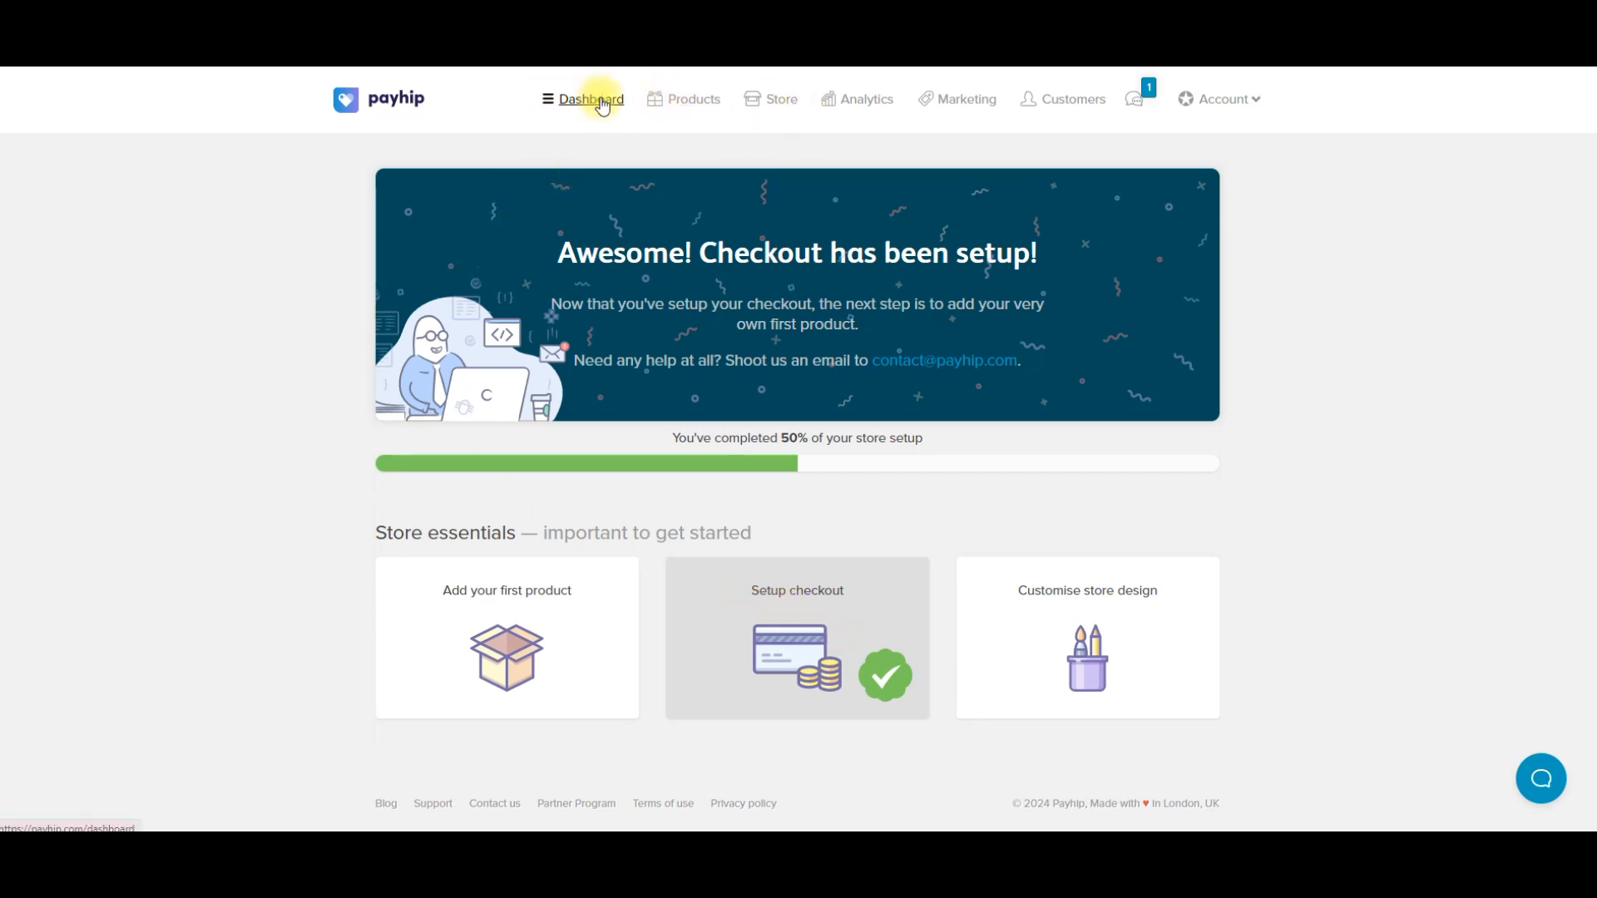
click(697, 104)
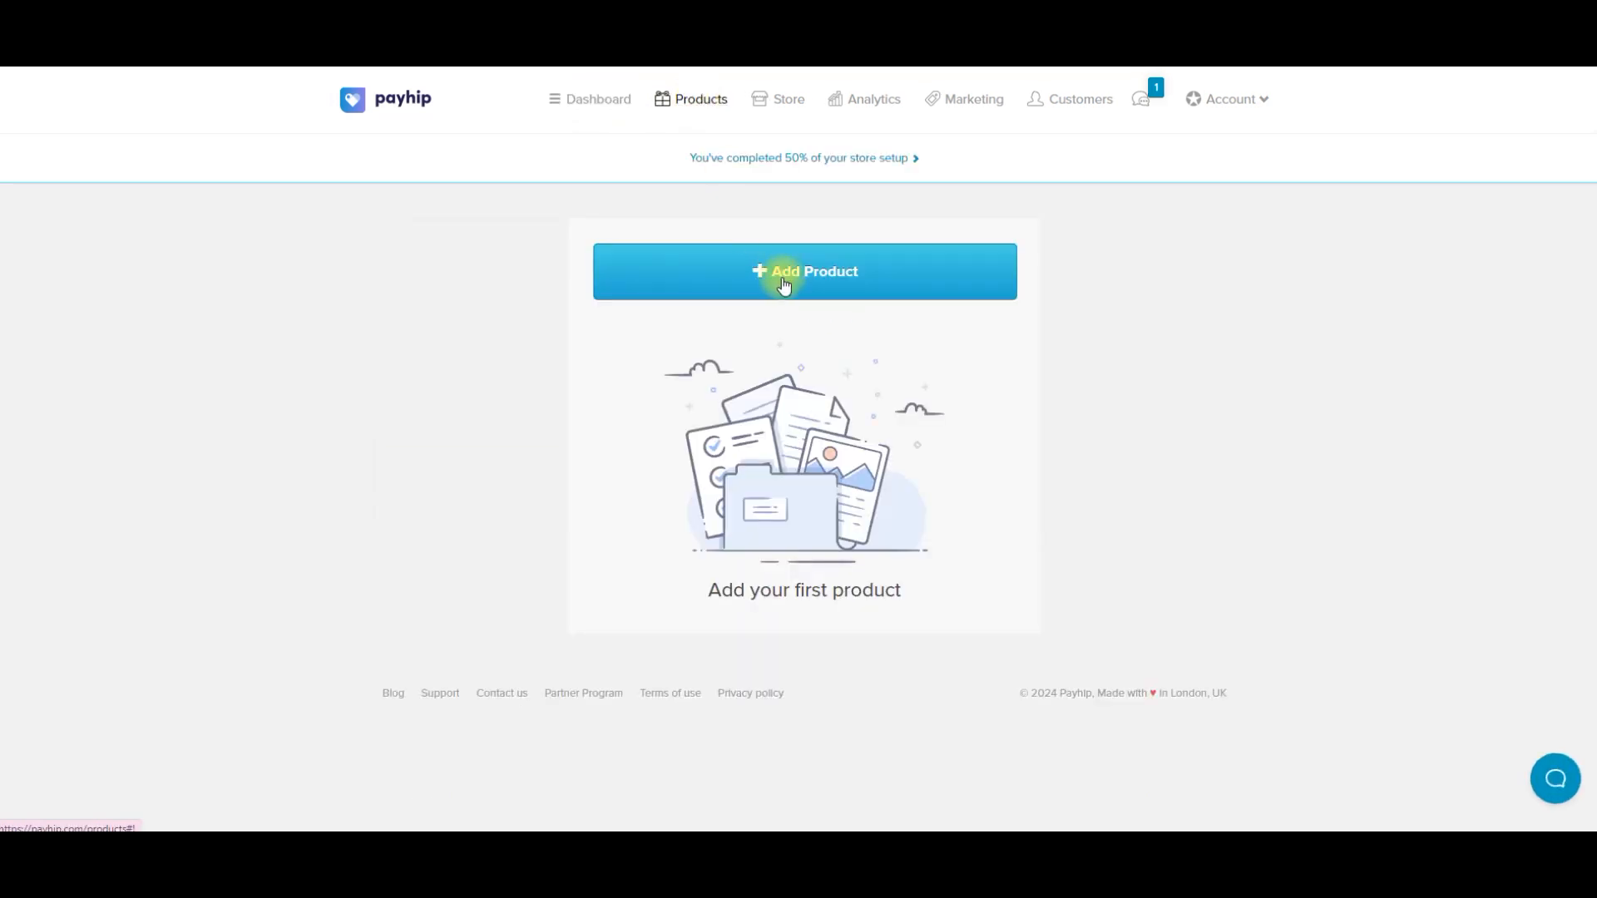
click(781, 101)
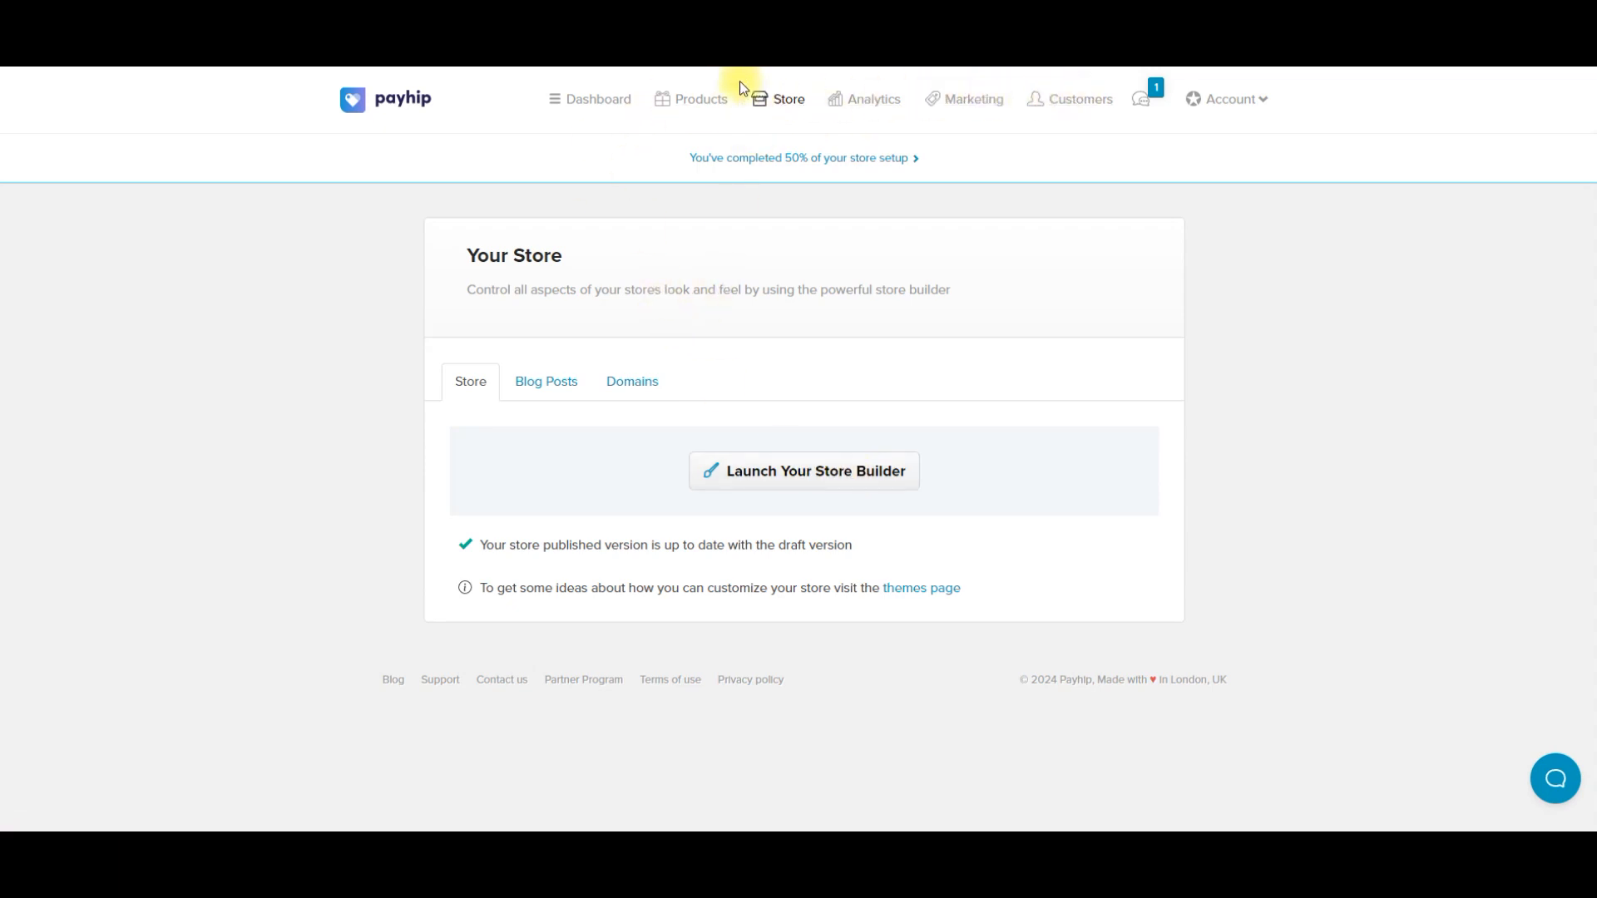
click(598, 101)
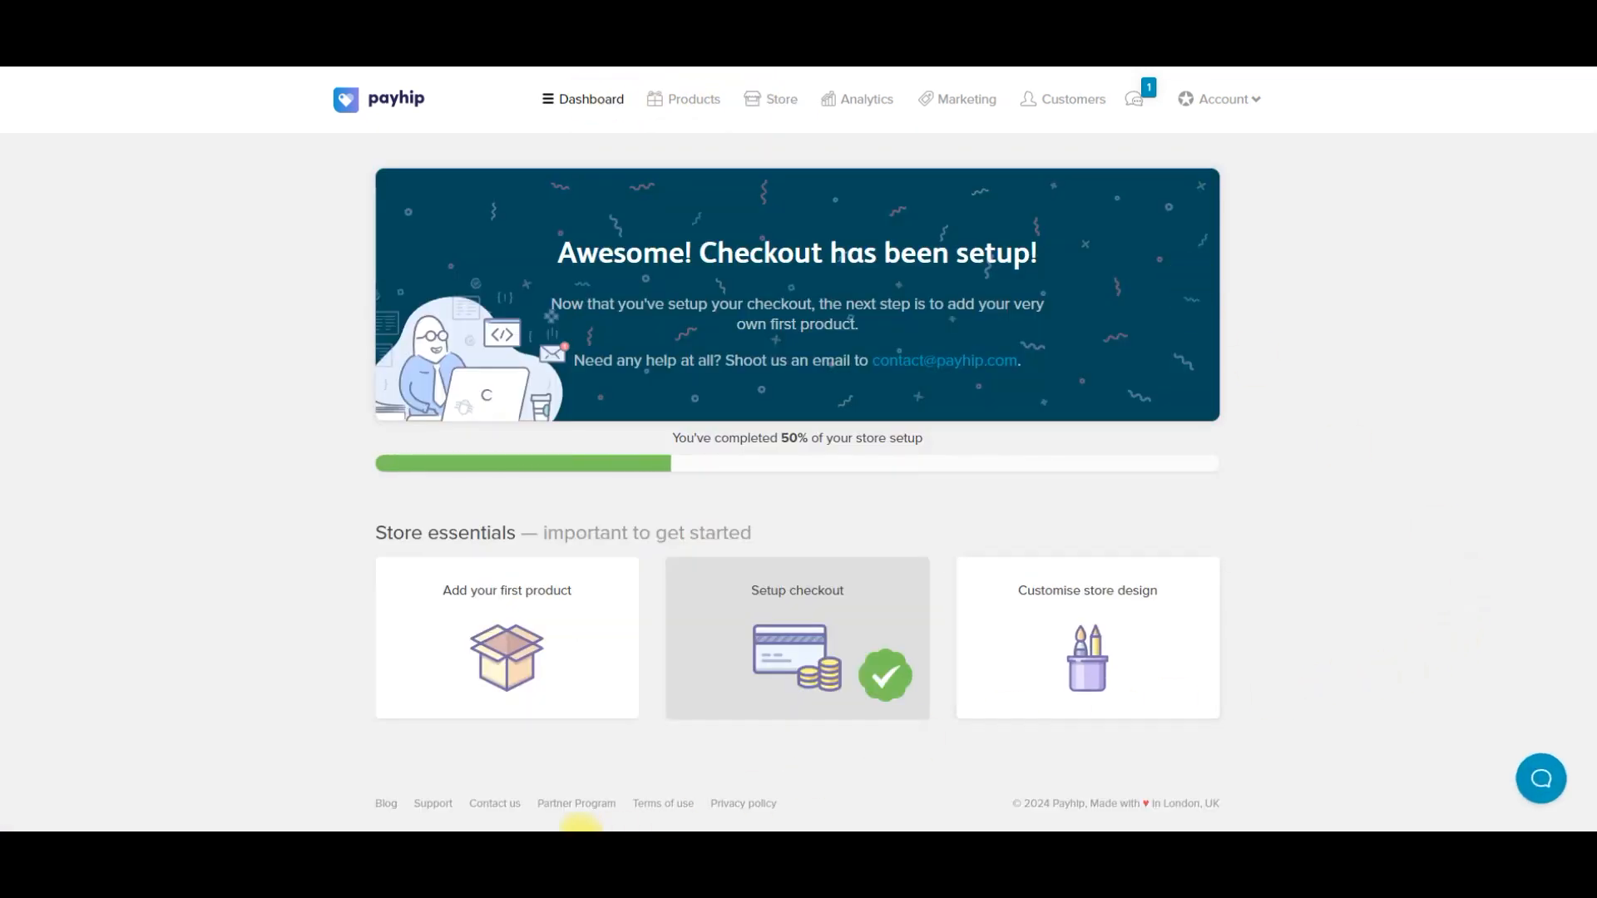
Start adding the store's first product from the dashboard and choose Digital Product as its type.
click(504, 664)
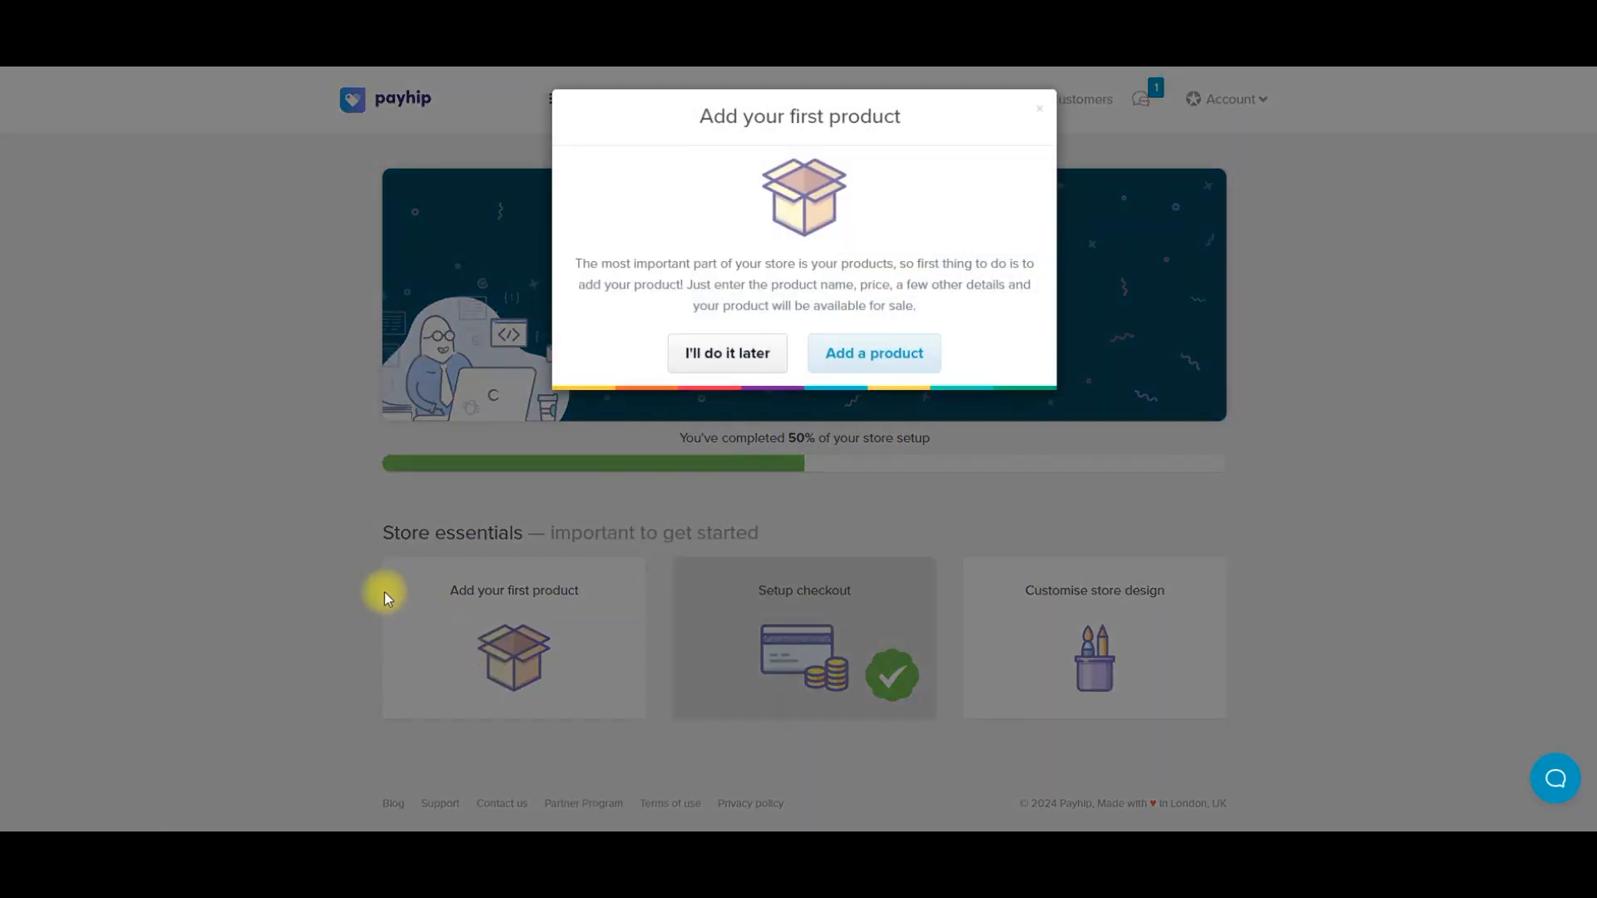
click(902, 356)
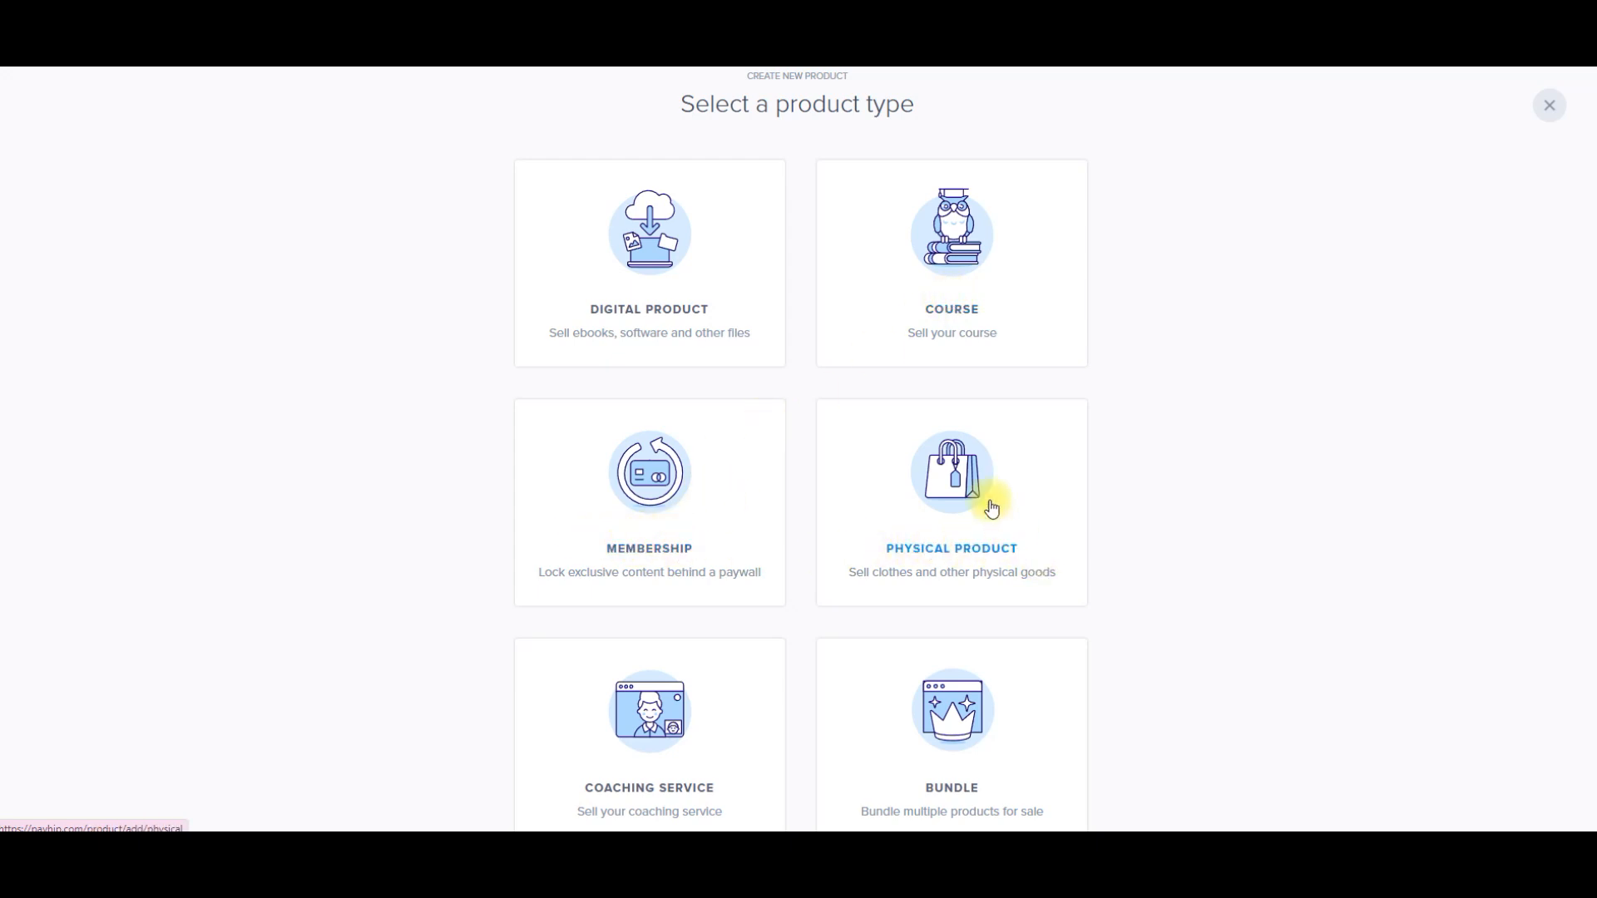
scroll(899, 524, down, 1)
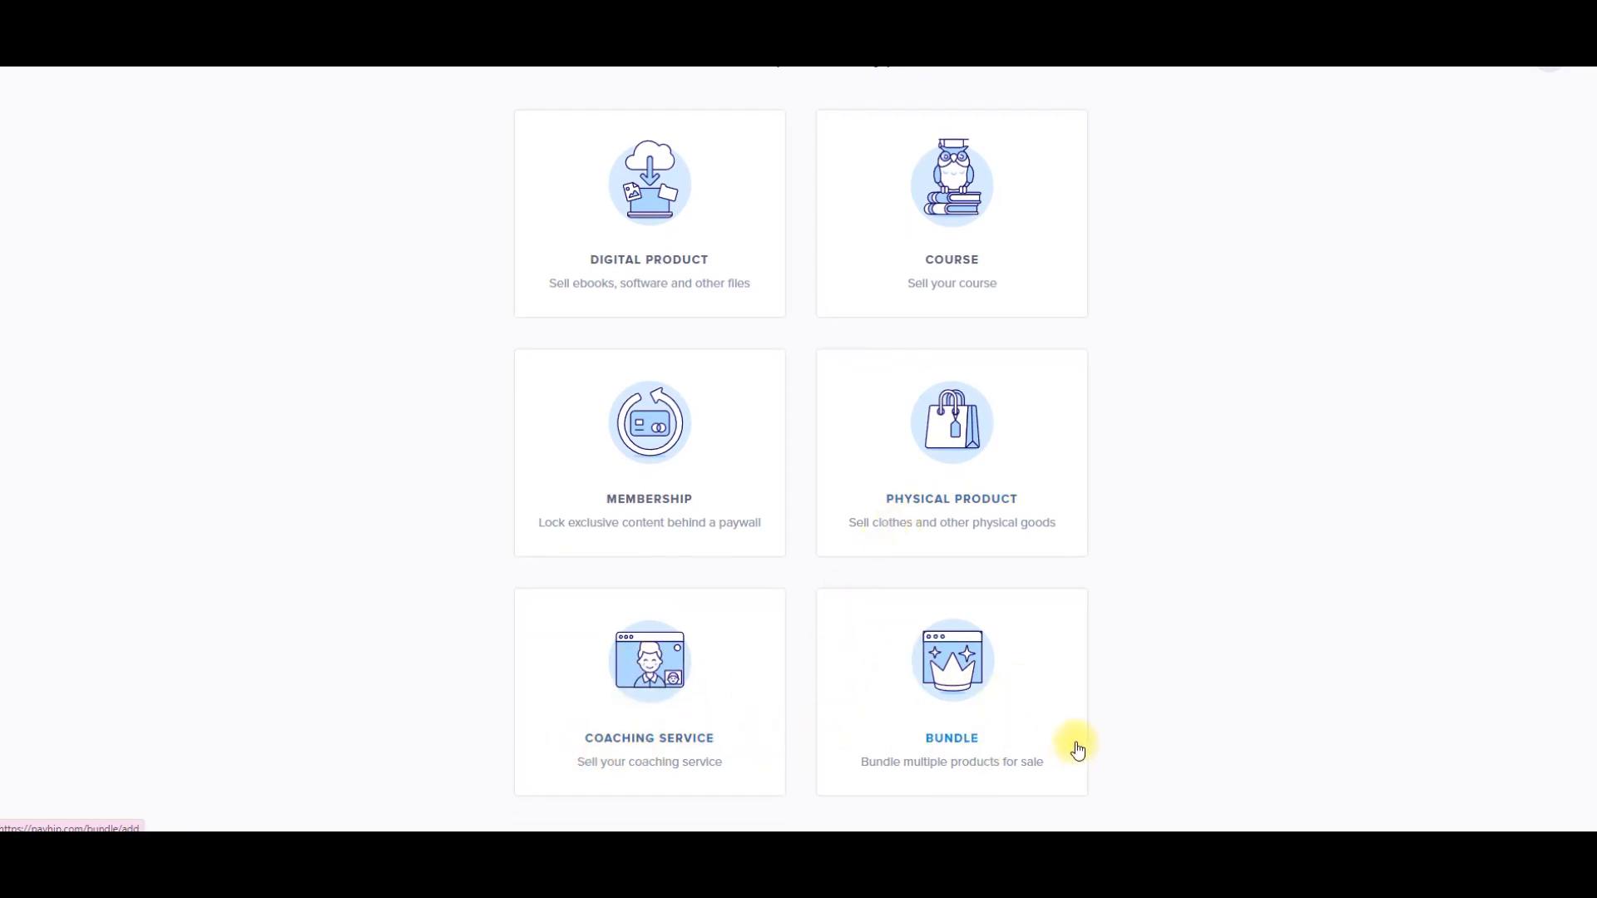
scroll(1073, 732, up, 1)
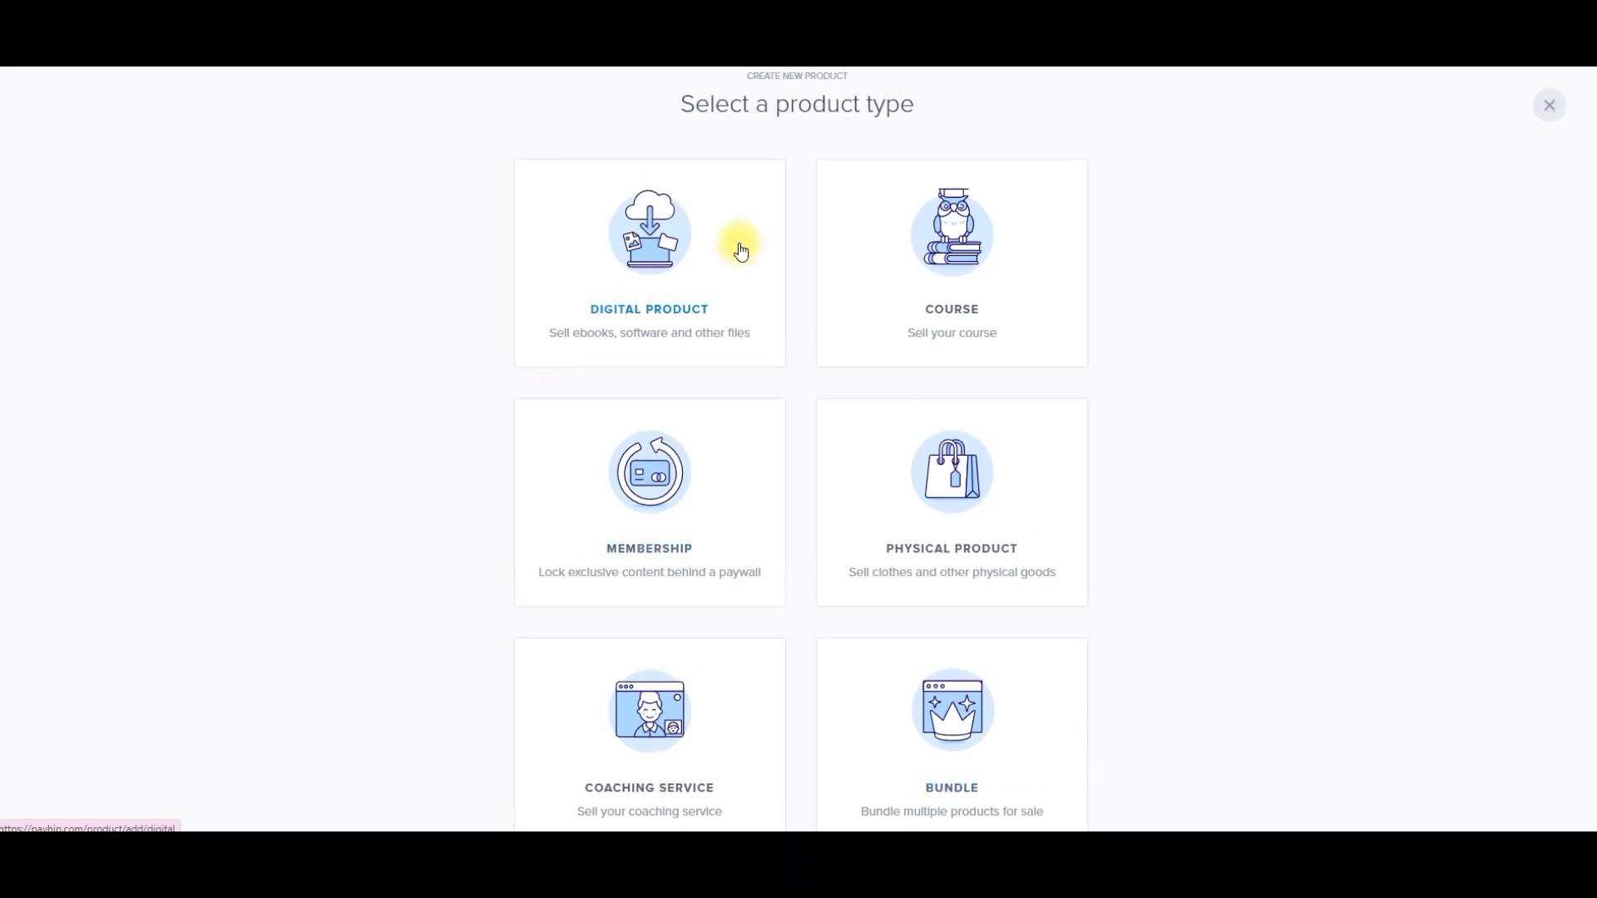
click(662, 256)
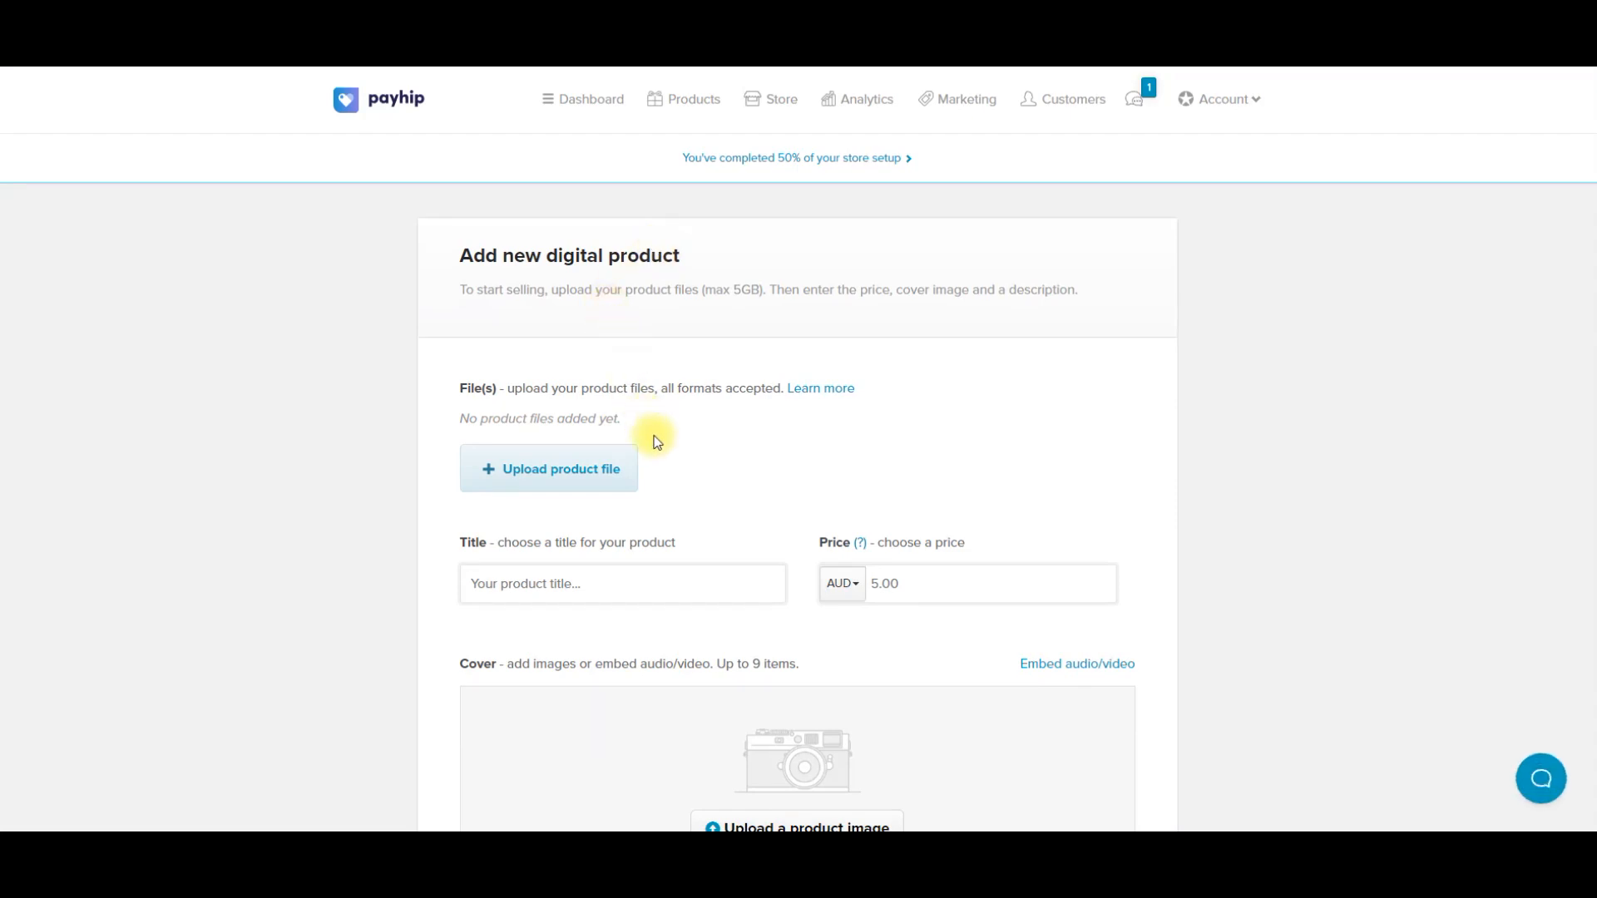
Switch to File Explorer and compress the Extra Funk Halloween folder in Downloads into Extra Funk Halloween.zip, postponing the WinZip update.
click(557, 467)
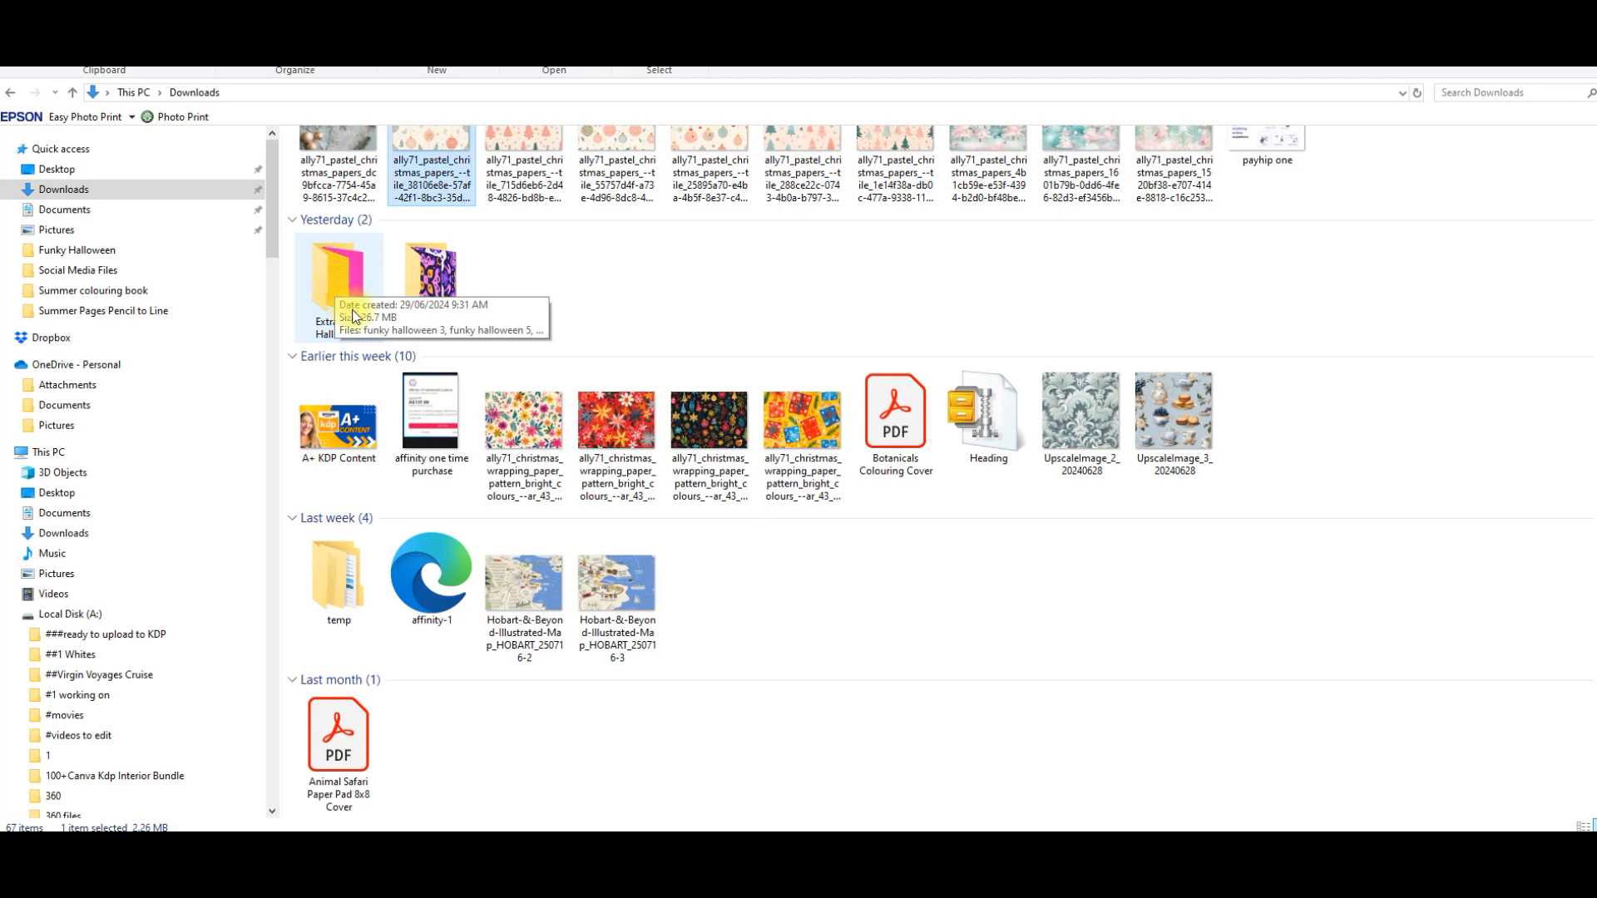
double_click(345, 273)
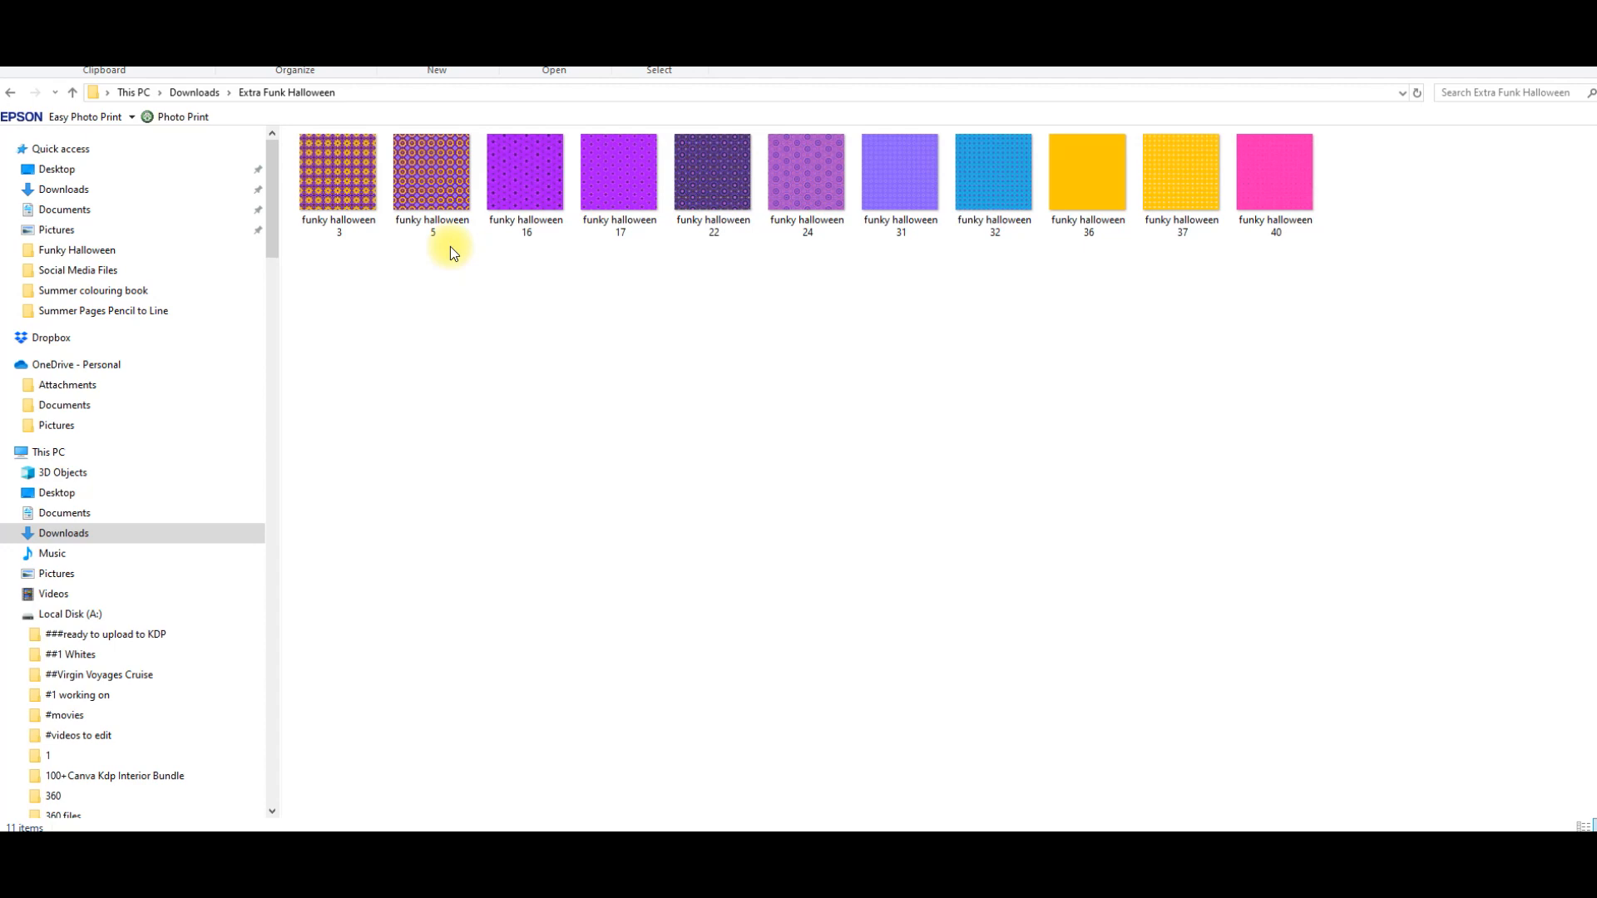
click(71, 94)
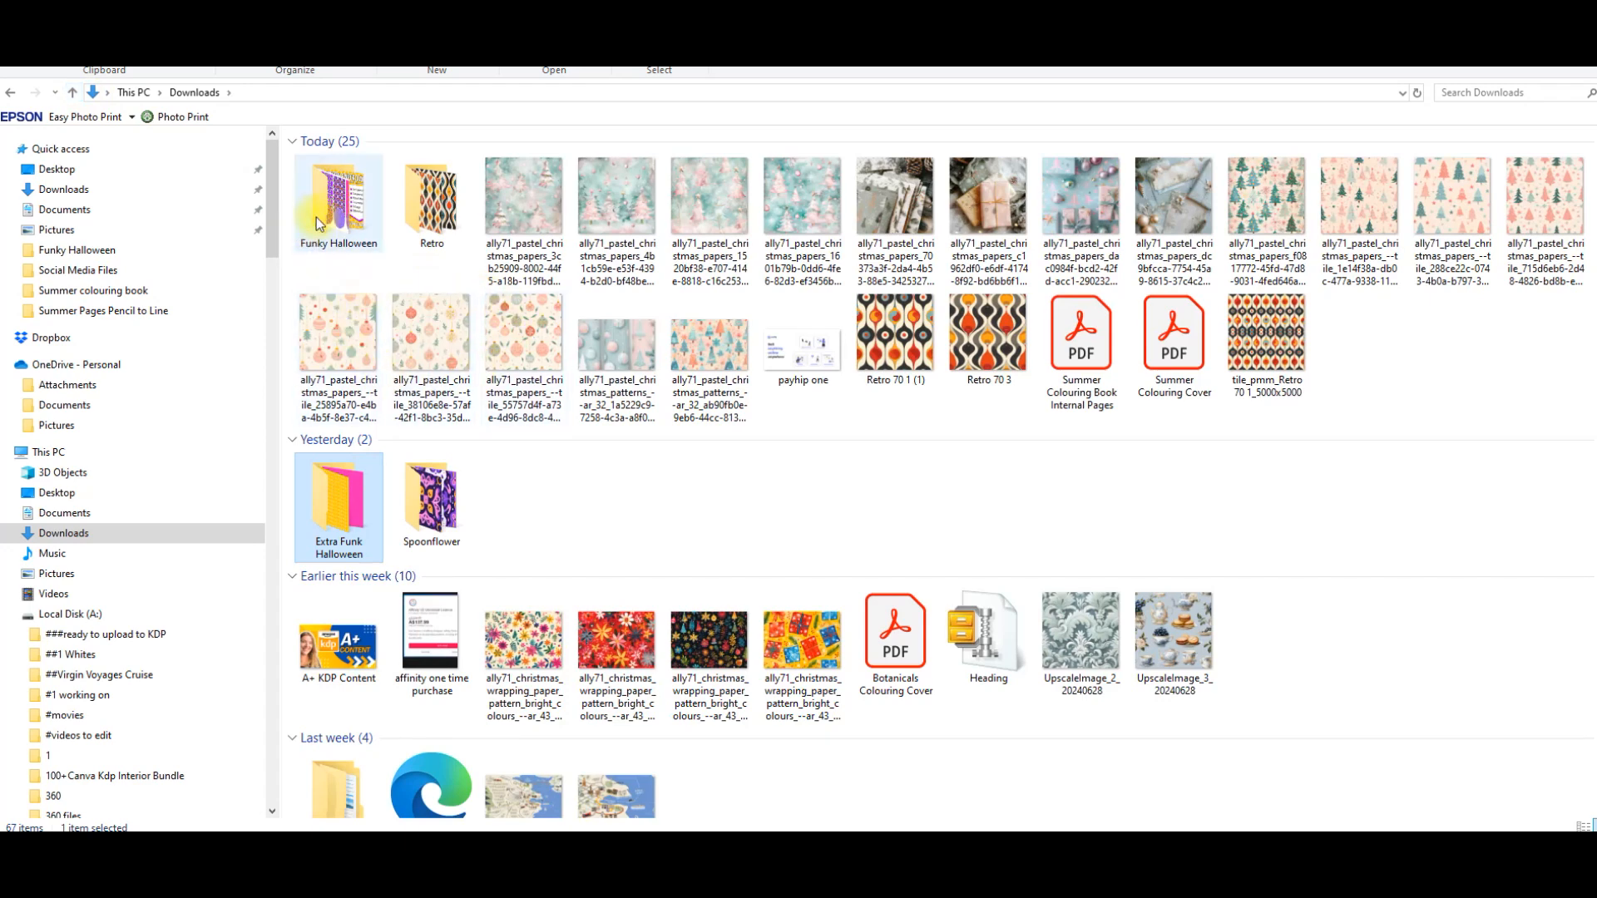
right_click(346, 482)
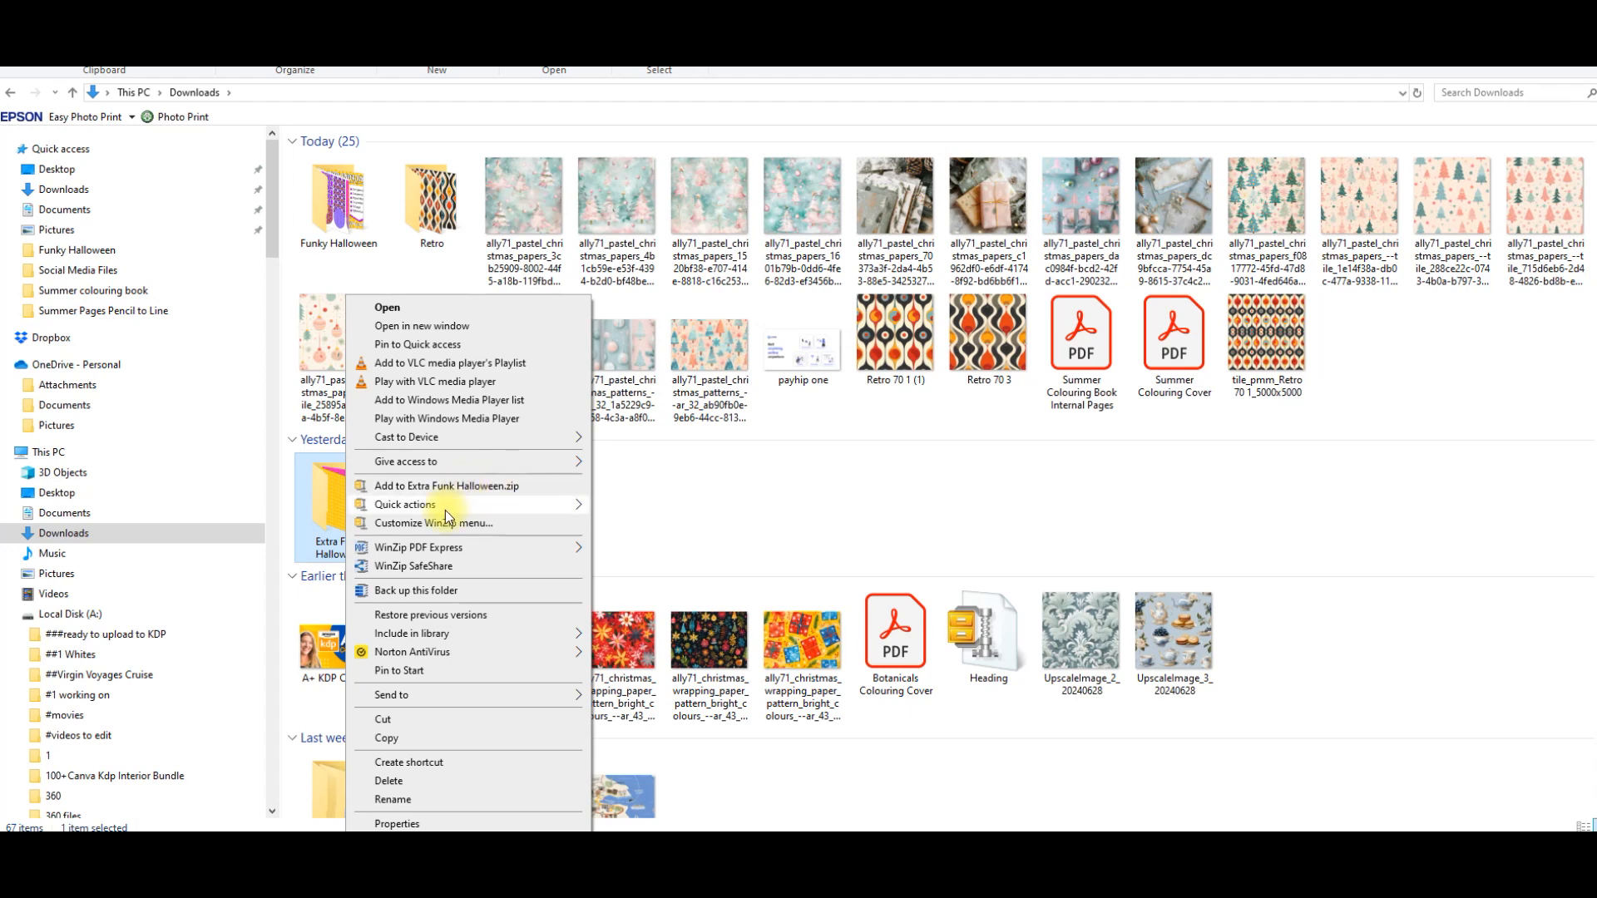
mouse_move(447, 513)
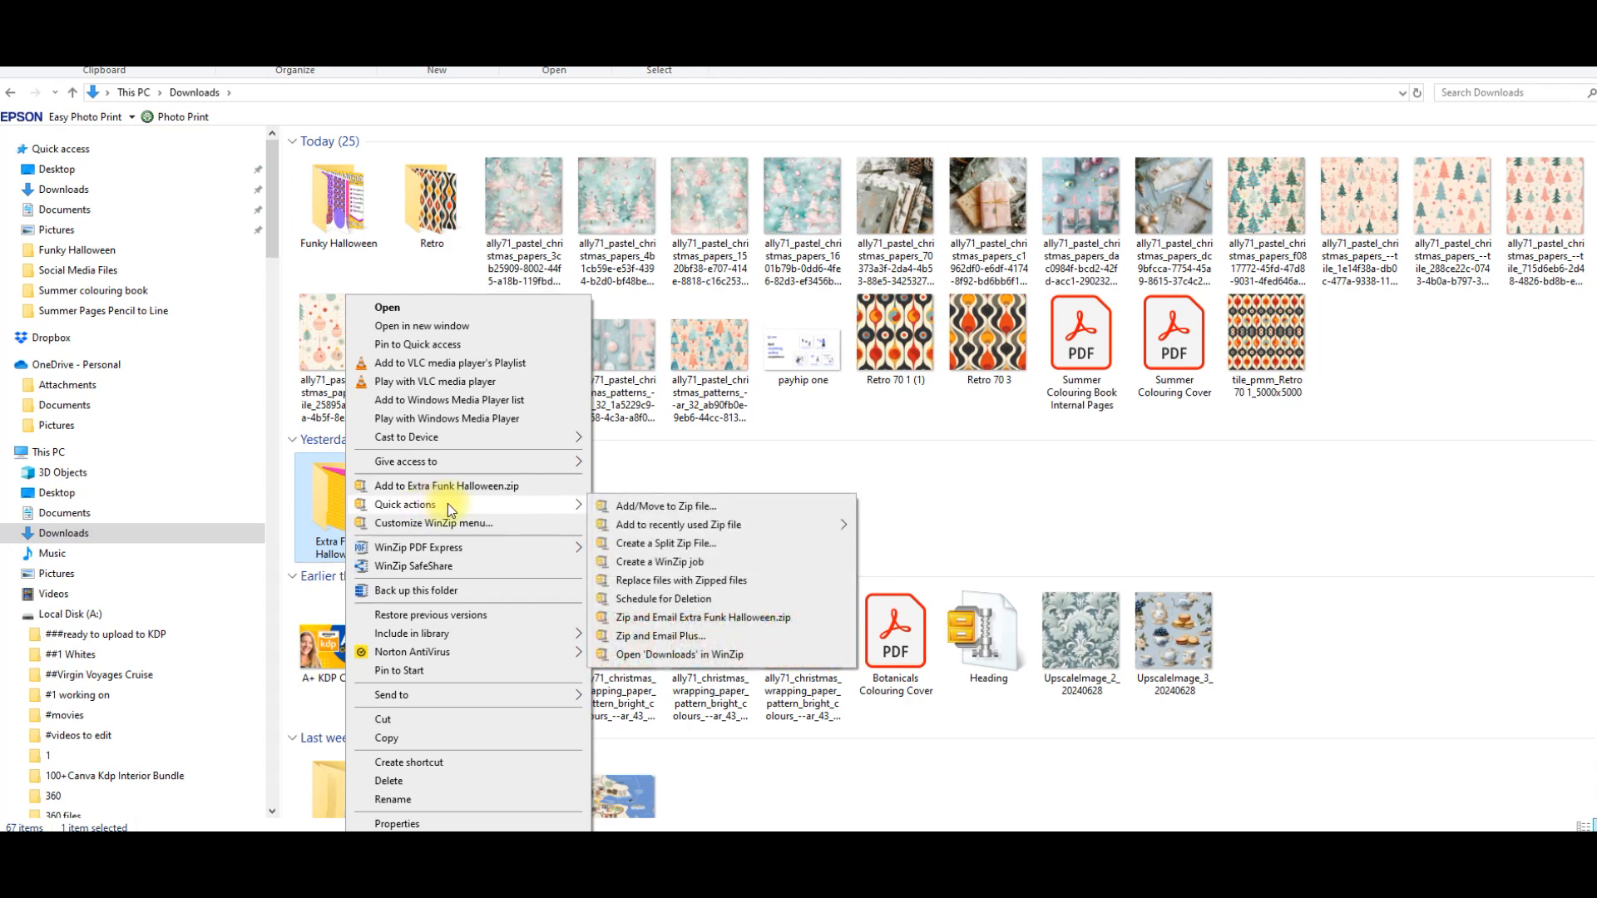
click(657, 507)
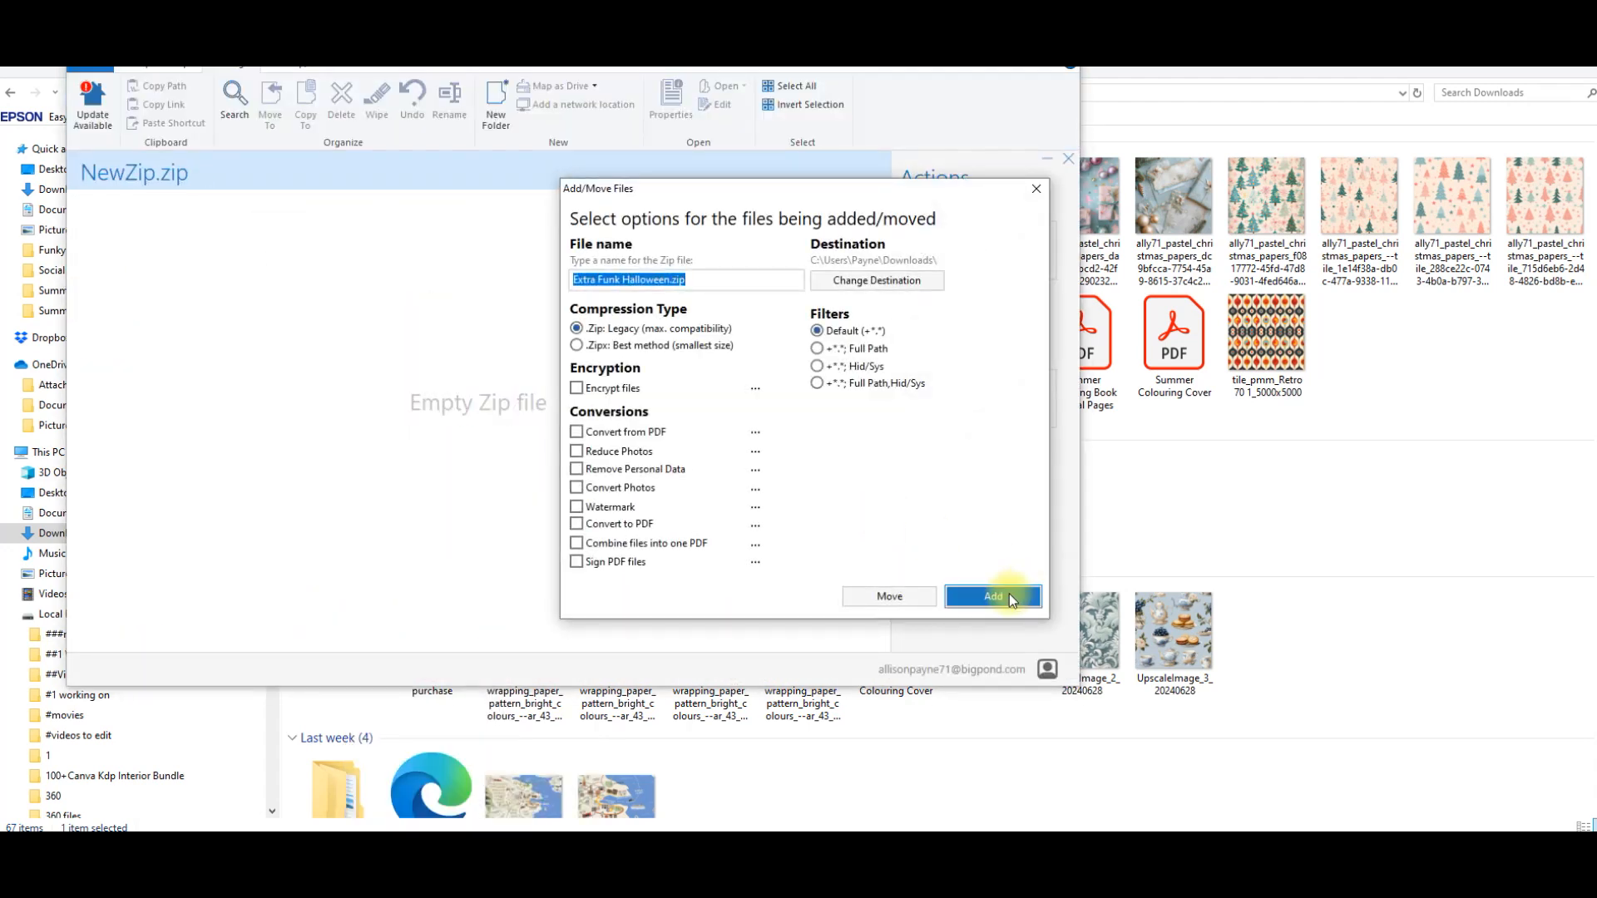
click(1010, 594)
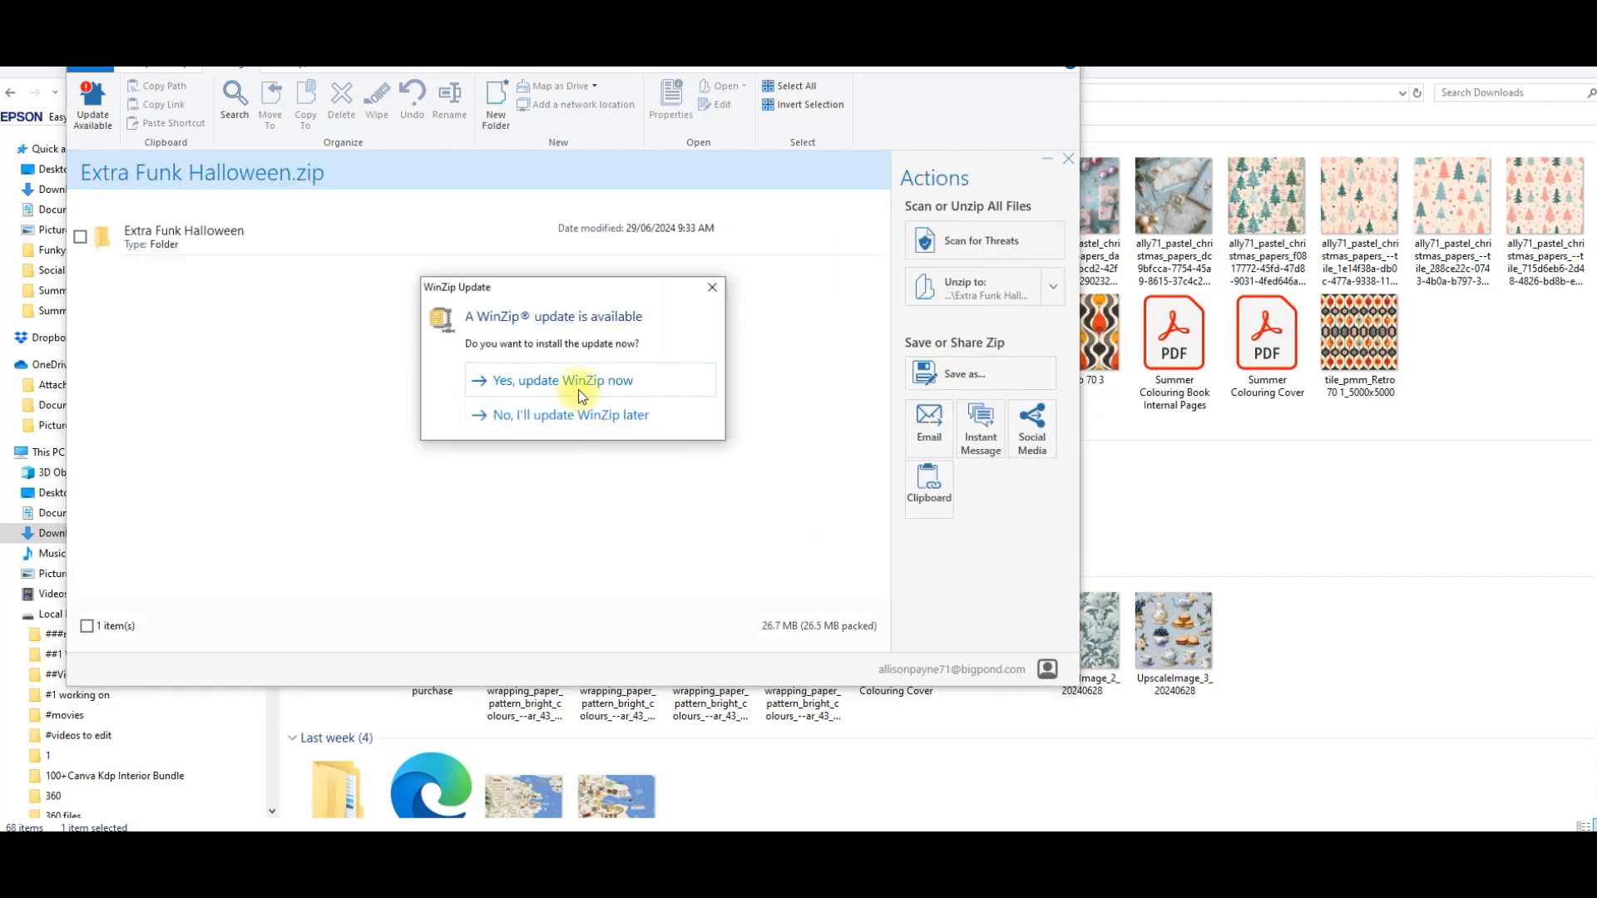
click(581, 414)
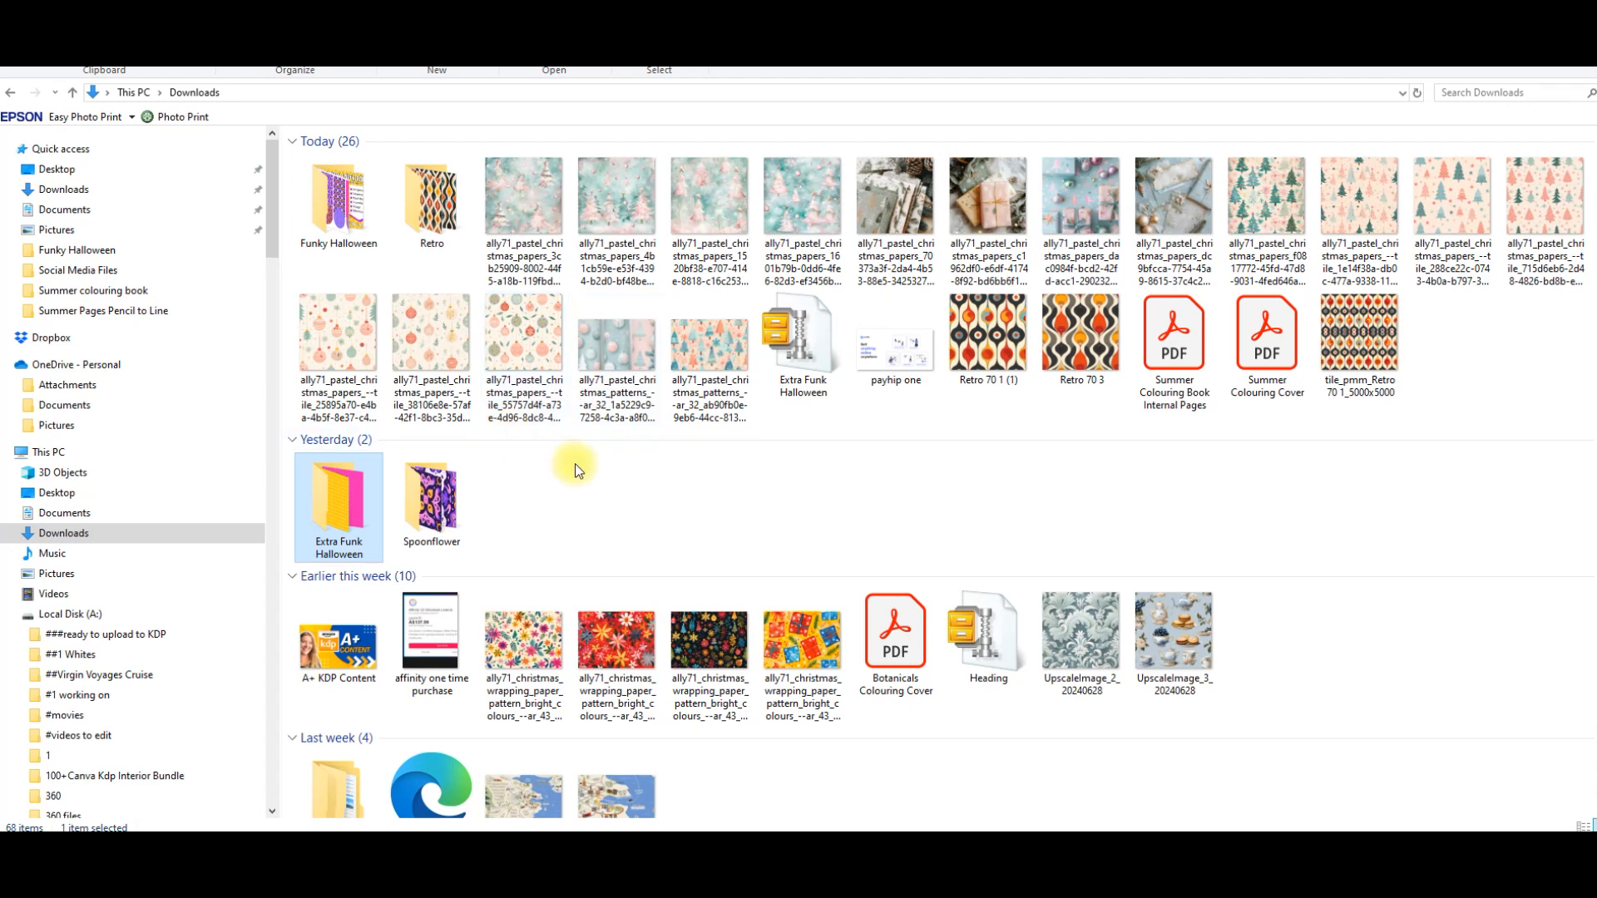
Return to the new digital product in the browser and upload Extra Funk Halloween.zip from Downloads as its product file.
mouse_move(800, 353)
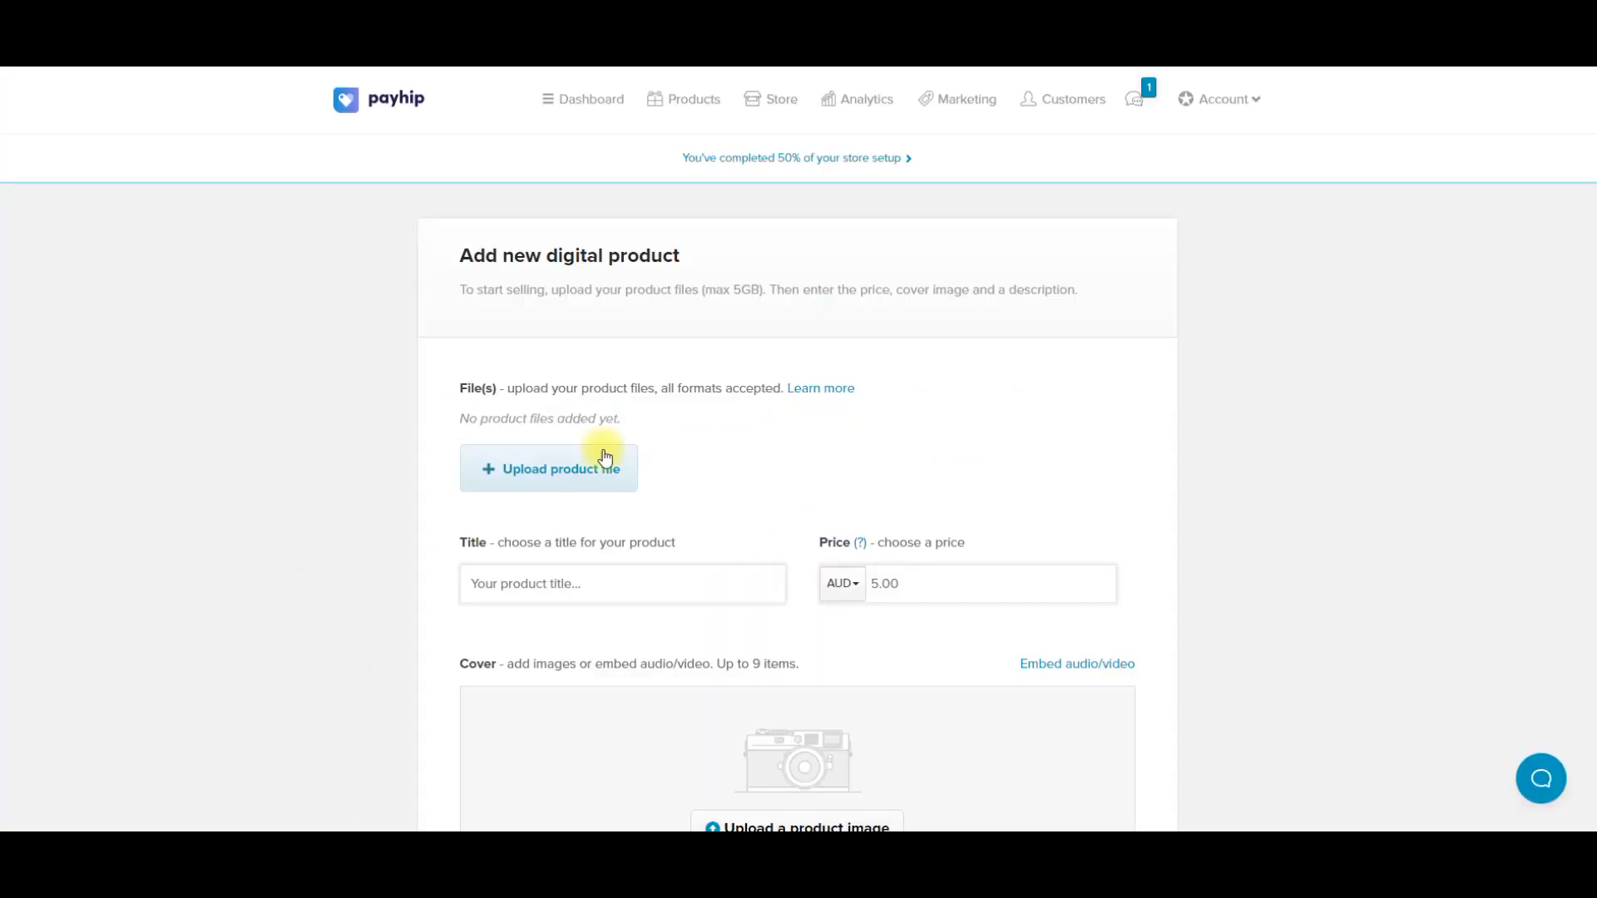
click(604, 458)
click(354, 158)
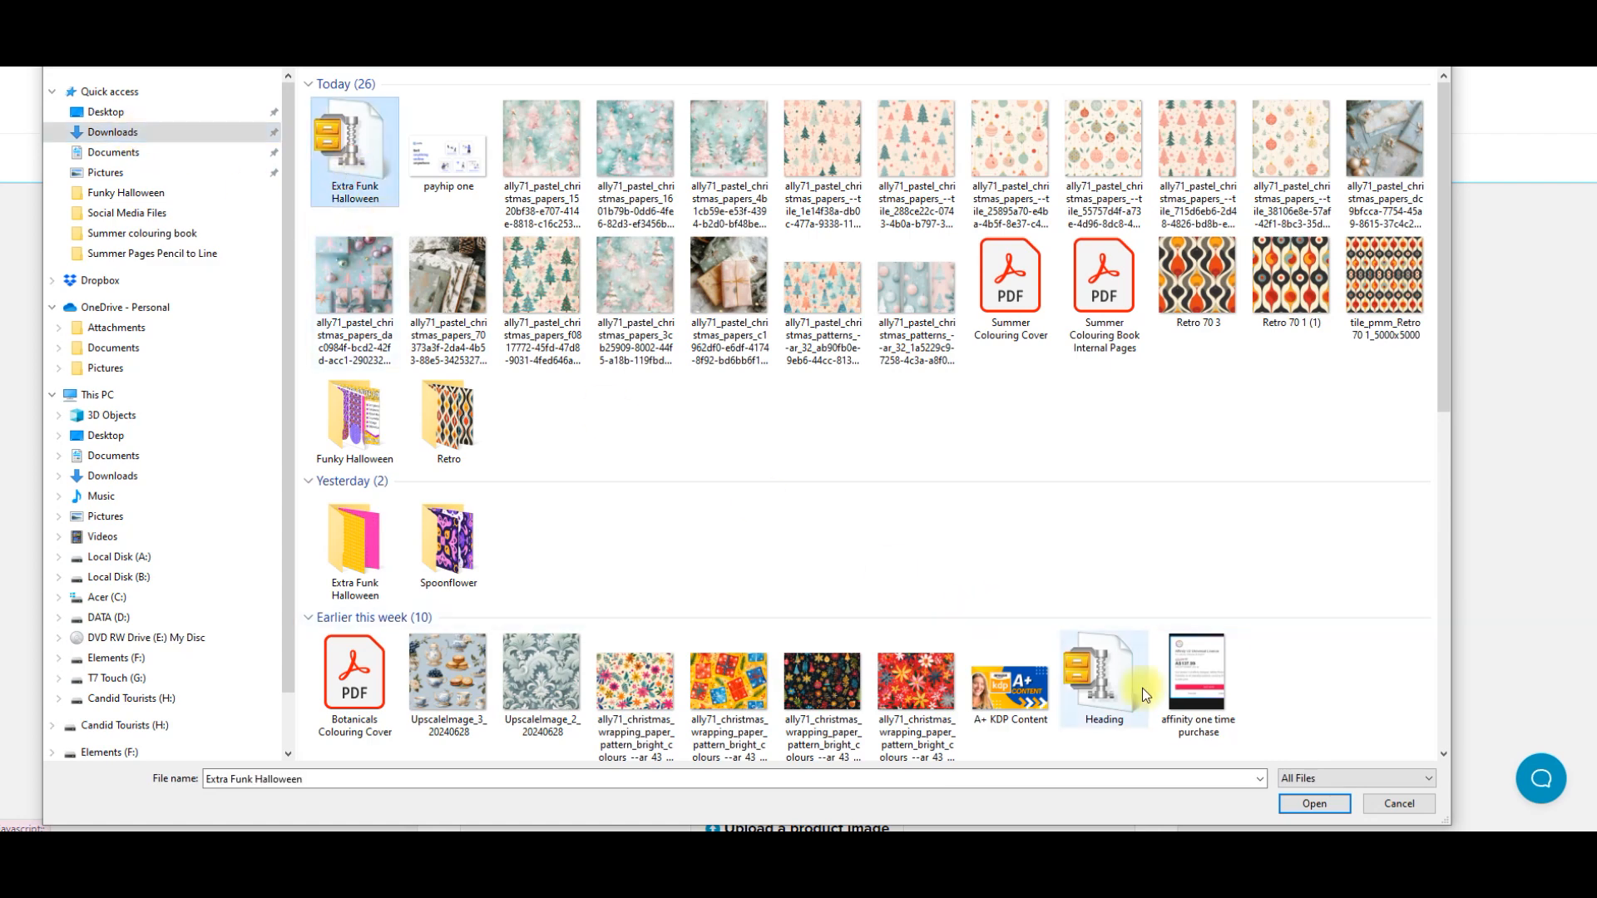
click(1297, 804)
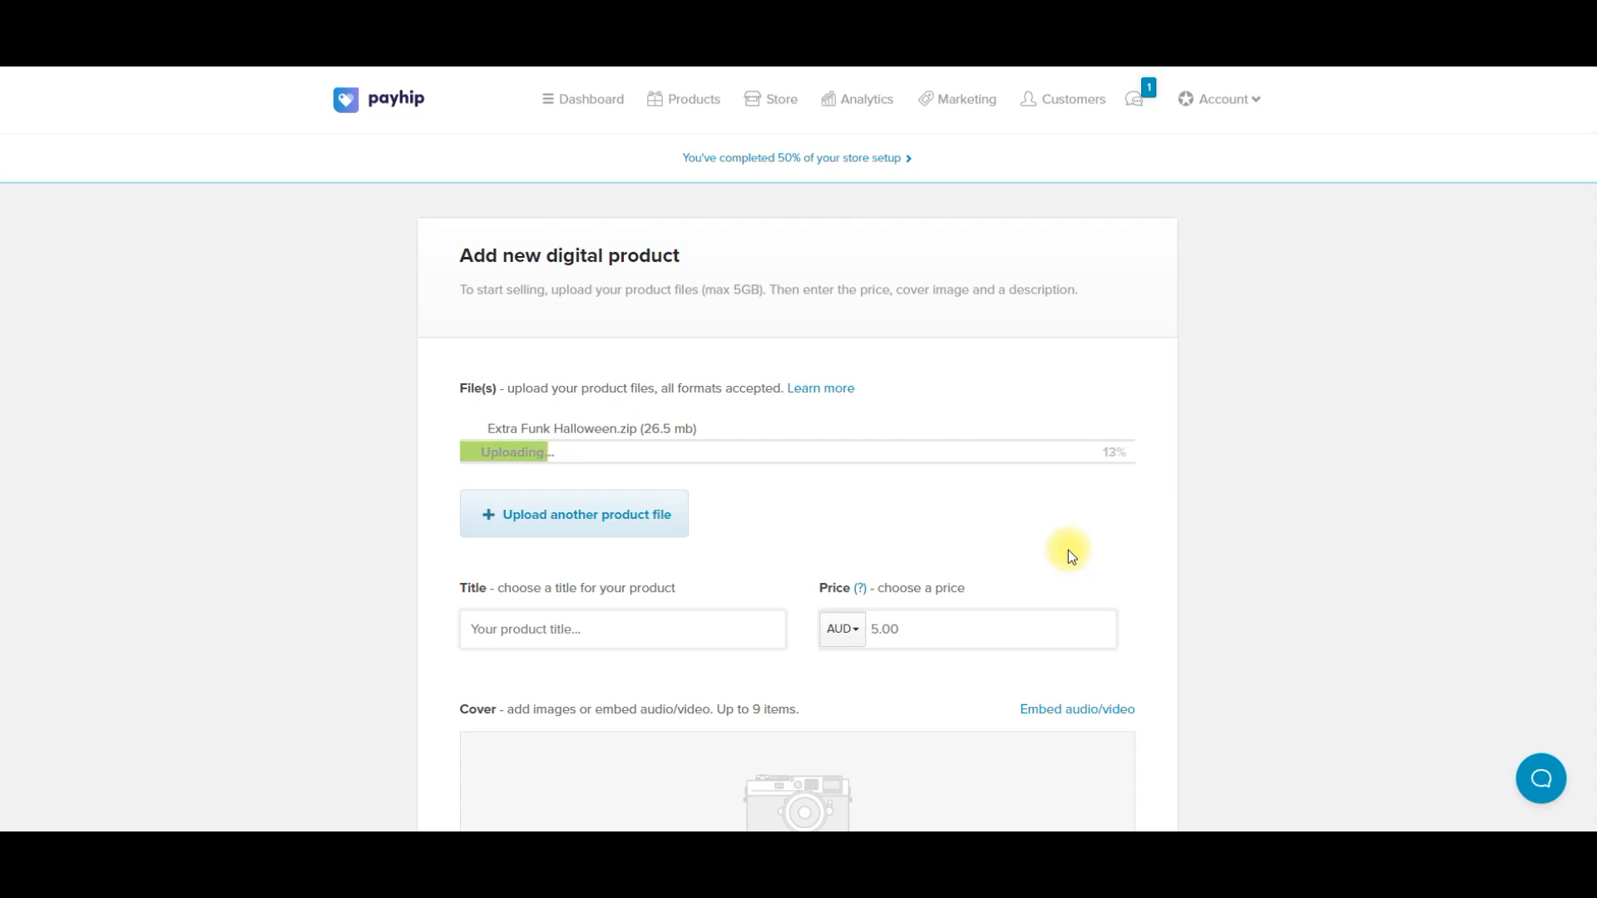
Title the product "Funky Halloween Freebies".
click(612, 640)
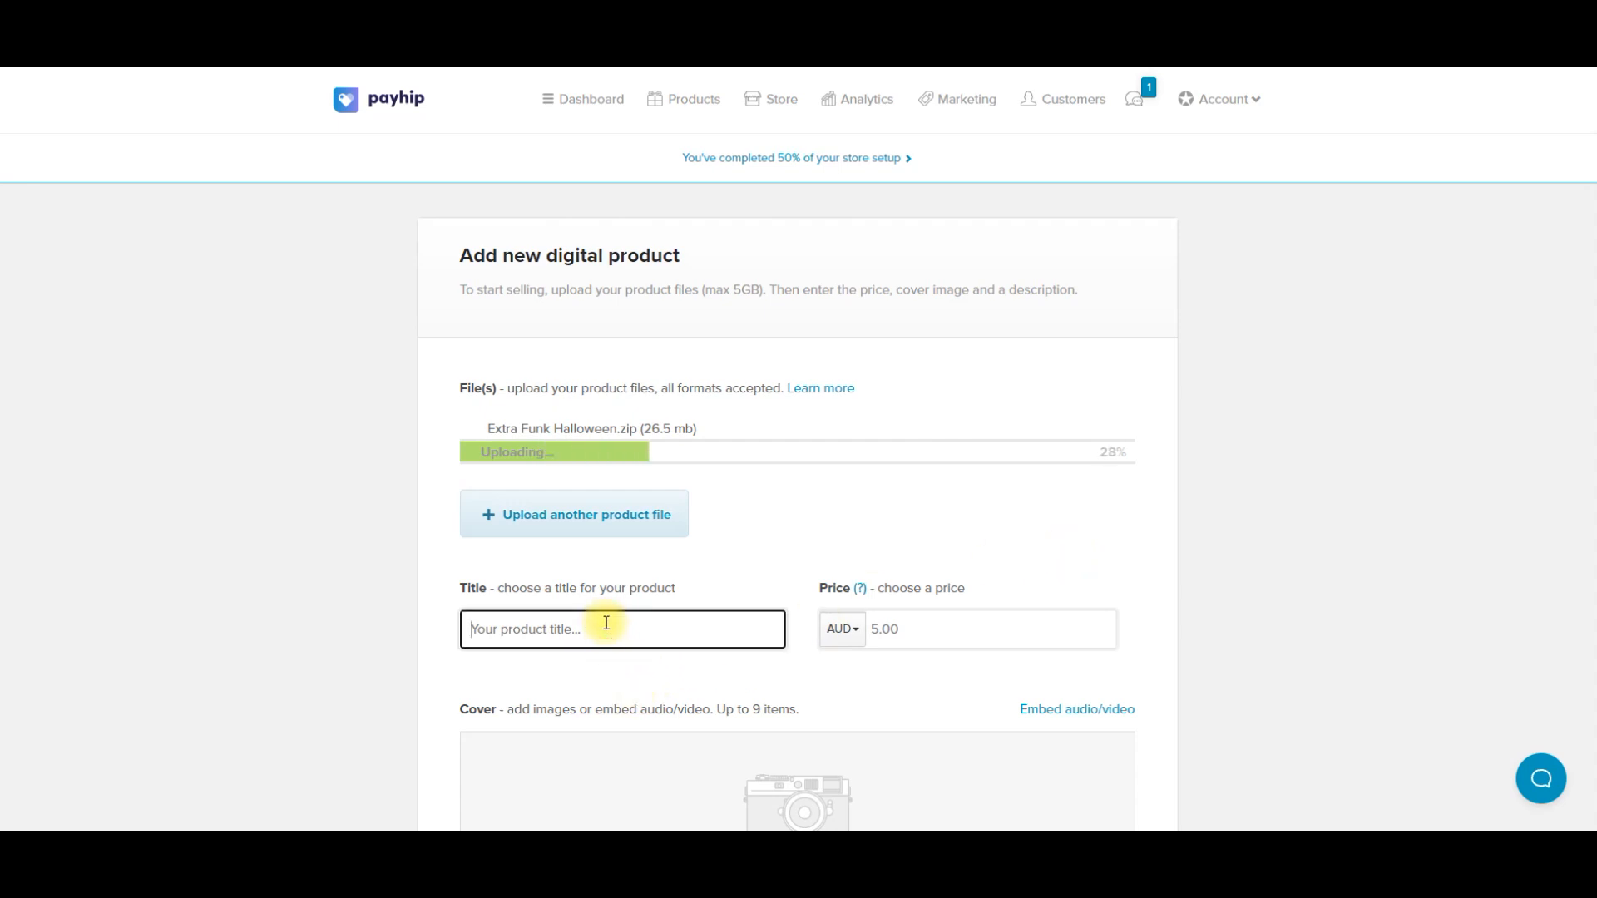
text(E)
key(BackSpace)
key(BackSpace)
key(BackSpace)
key(BackSpace)
key(BackSpace)
key(BackSpace)
text(Funbky)
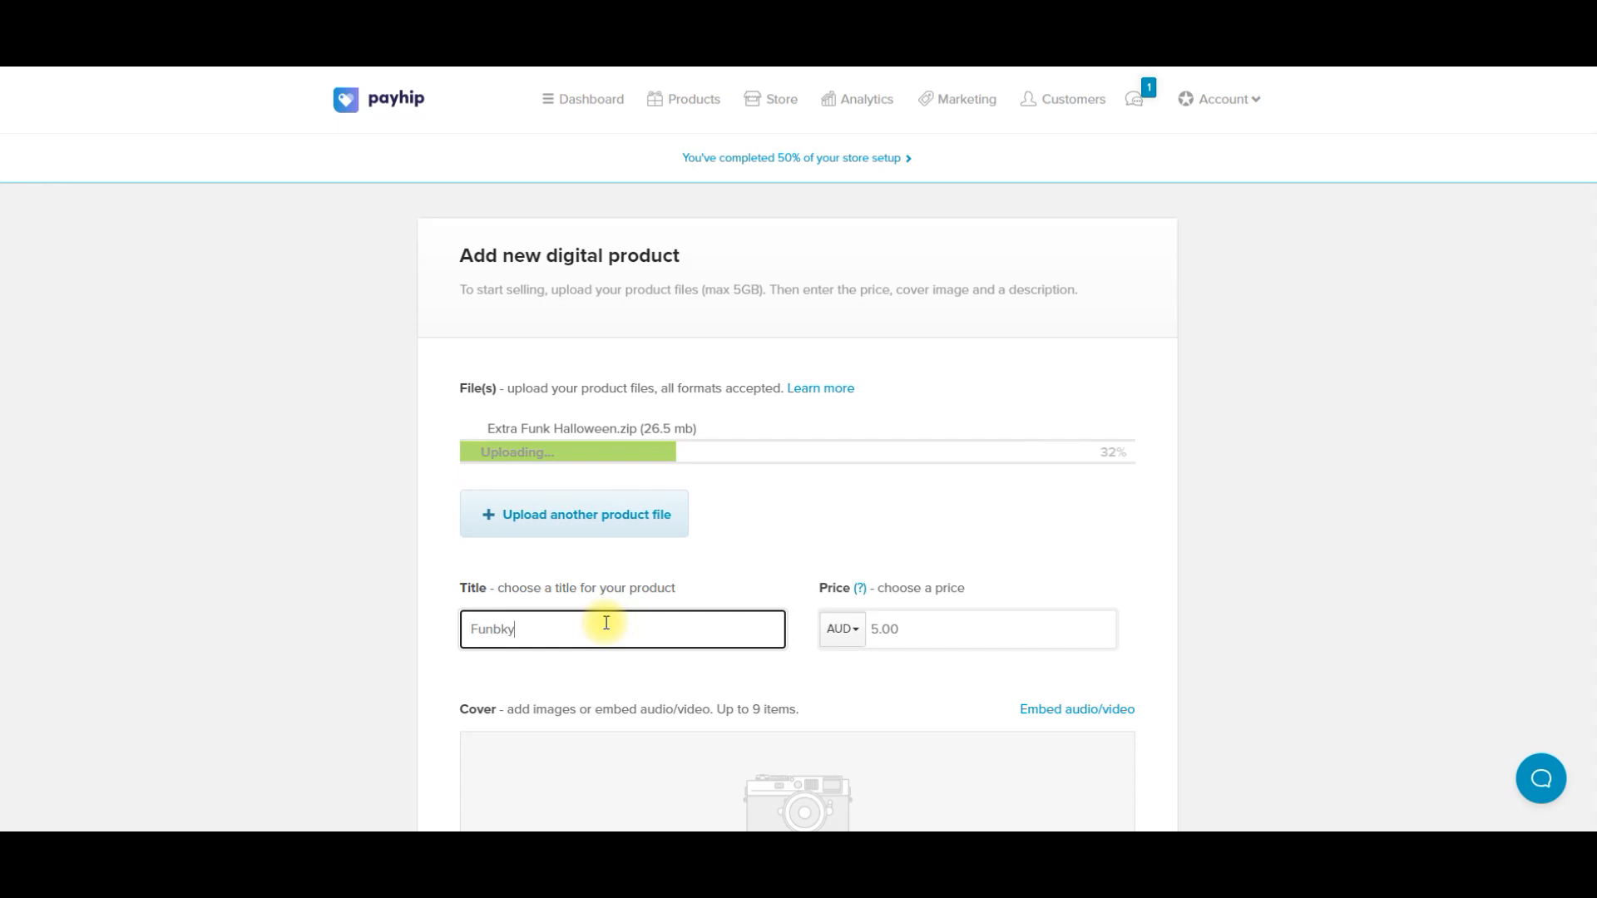
key(BackSpace)
key(BackSpace)
key(BackSpace)
text(ky Ha)
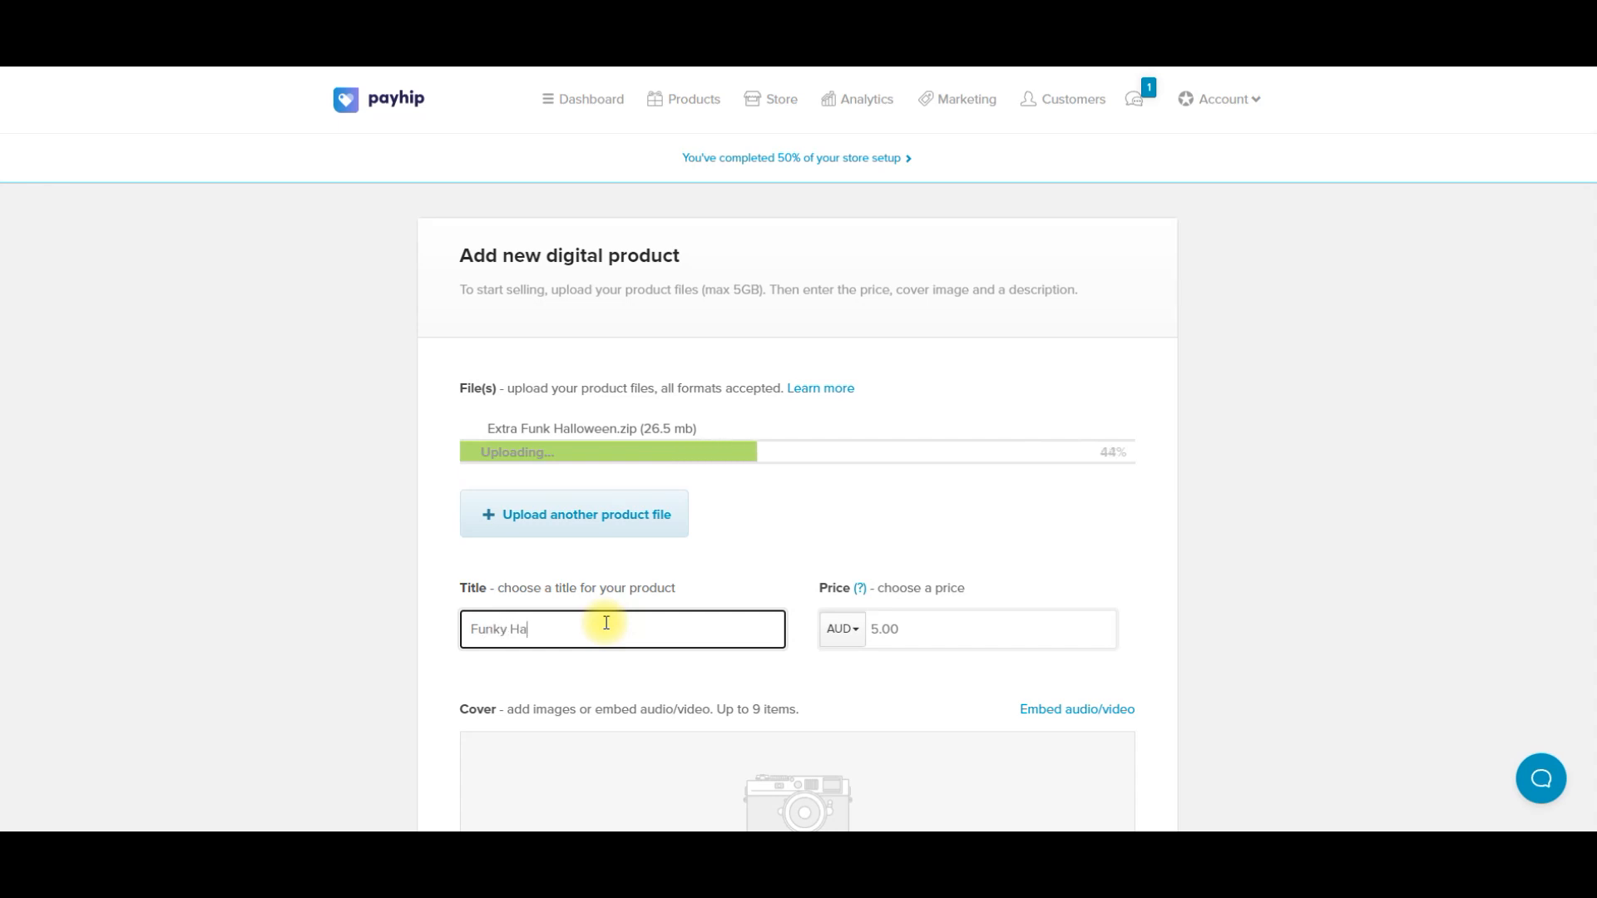
text(loowe)
key(BackSpace)
key(BackSpace)
key(BackSpace)
key(BackSpace)
text(lowe)
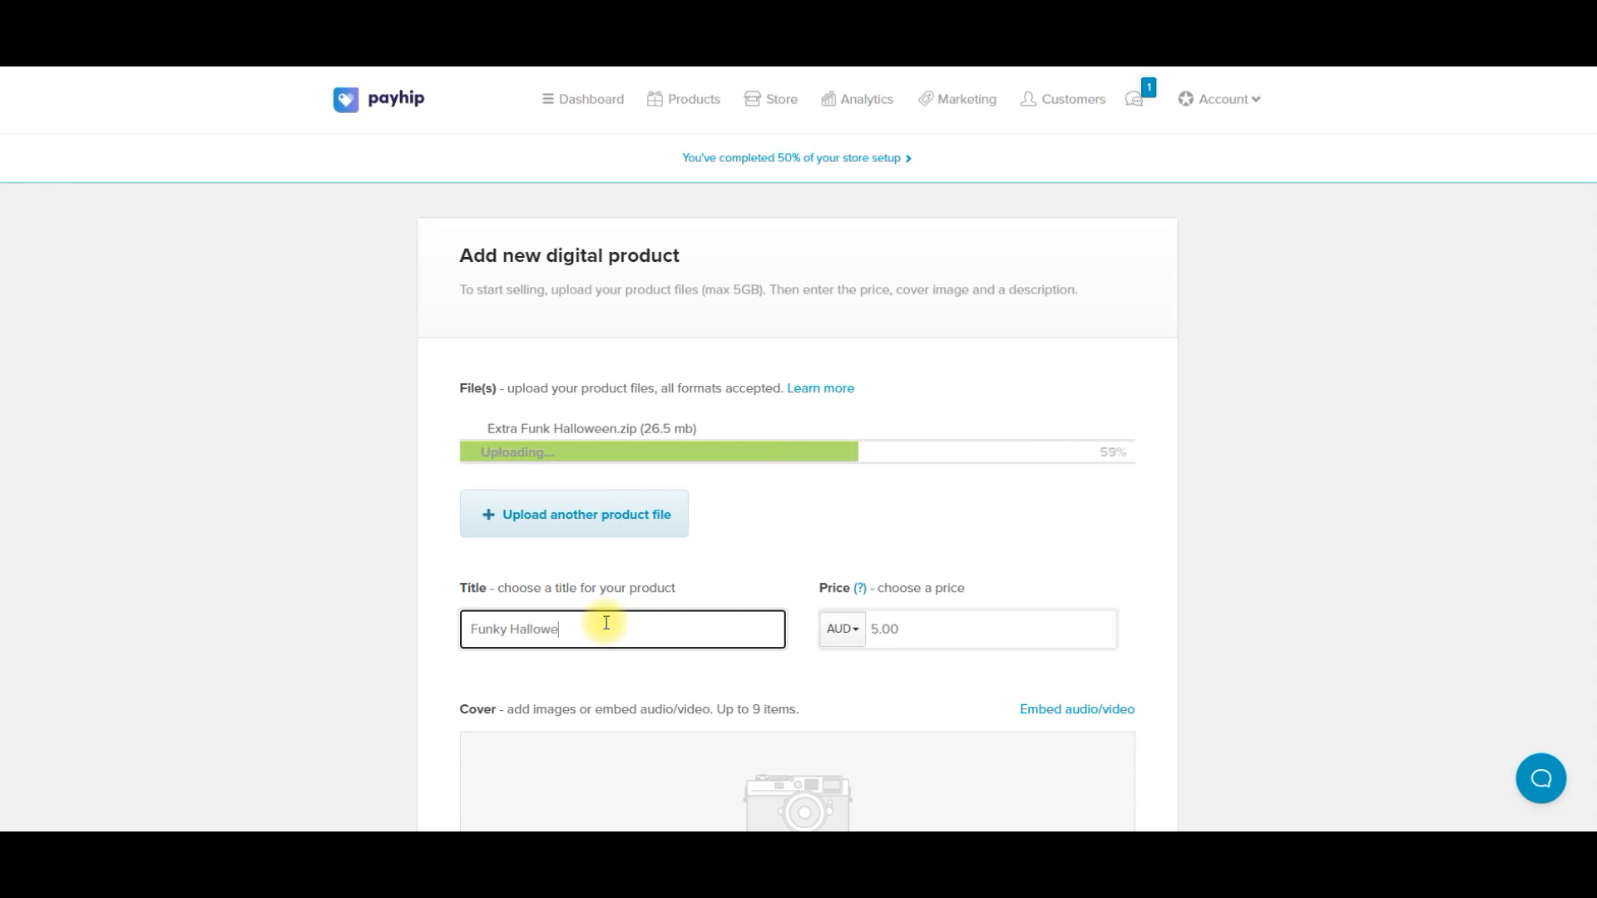
text(en Fre)
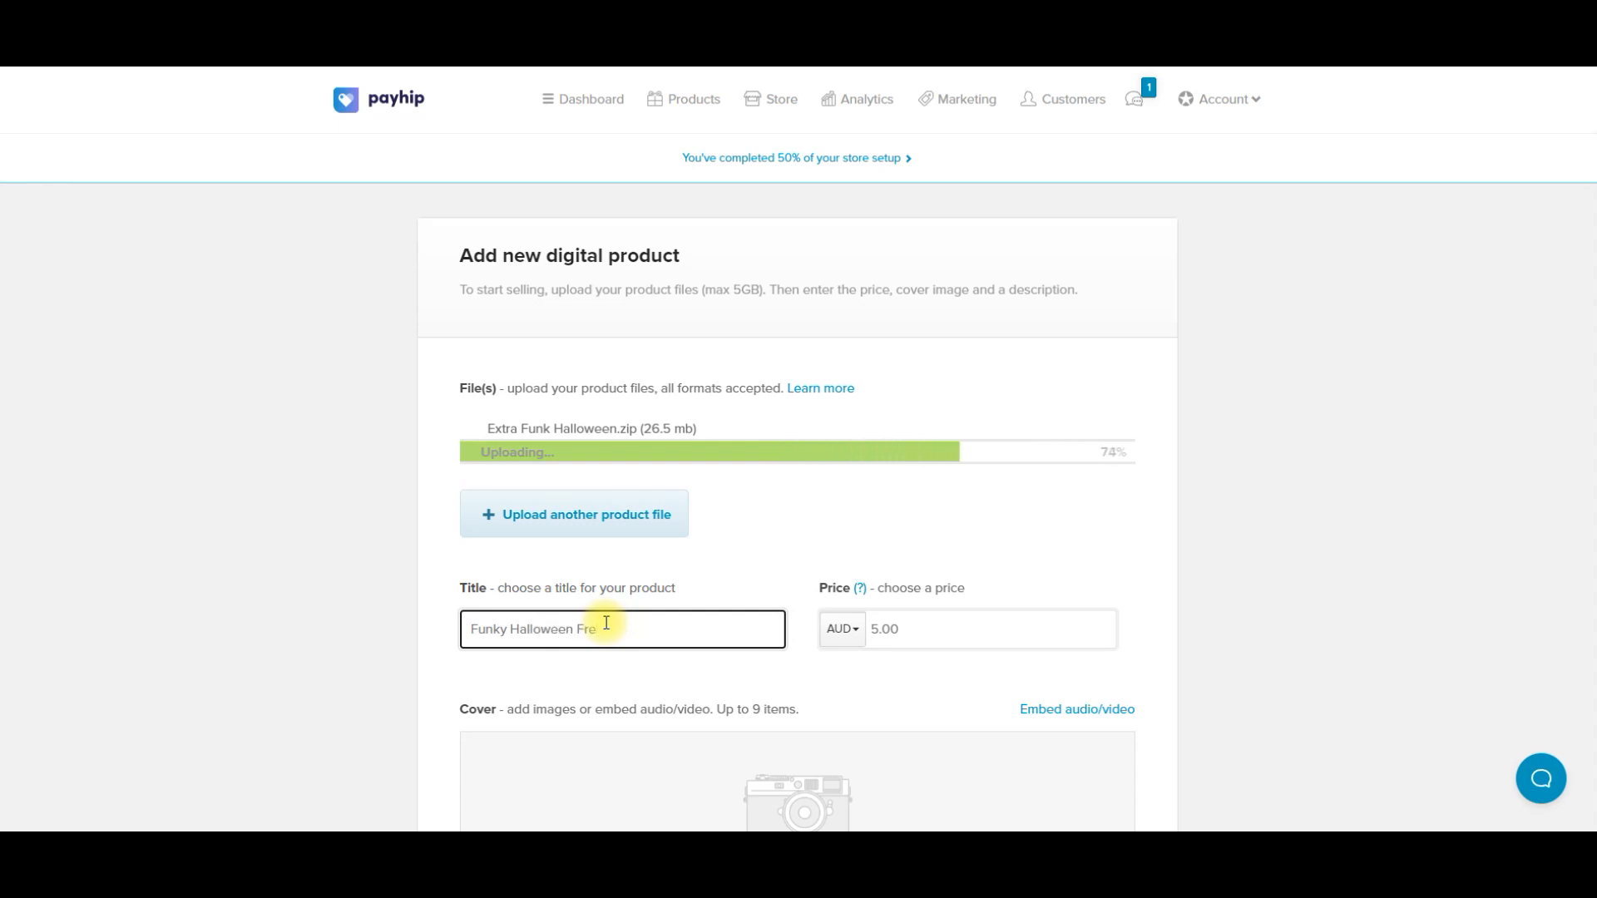
text(esies)
Set the product's price to AUD 0.00.
click(956, 628)
double_click(885, 628)
text(0.00)
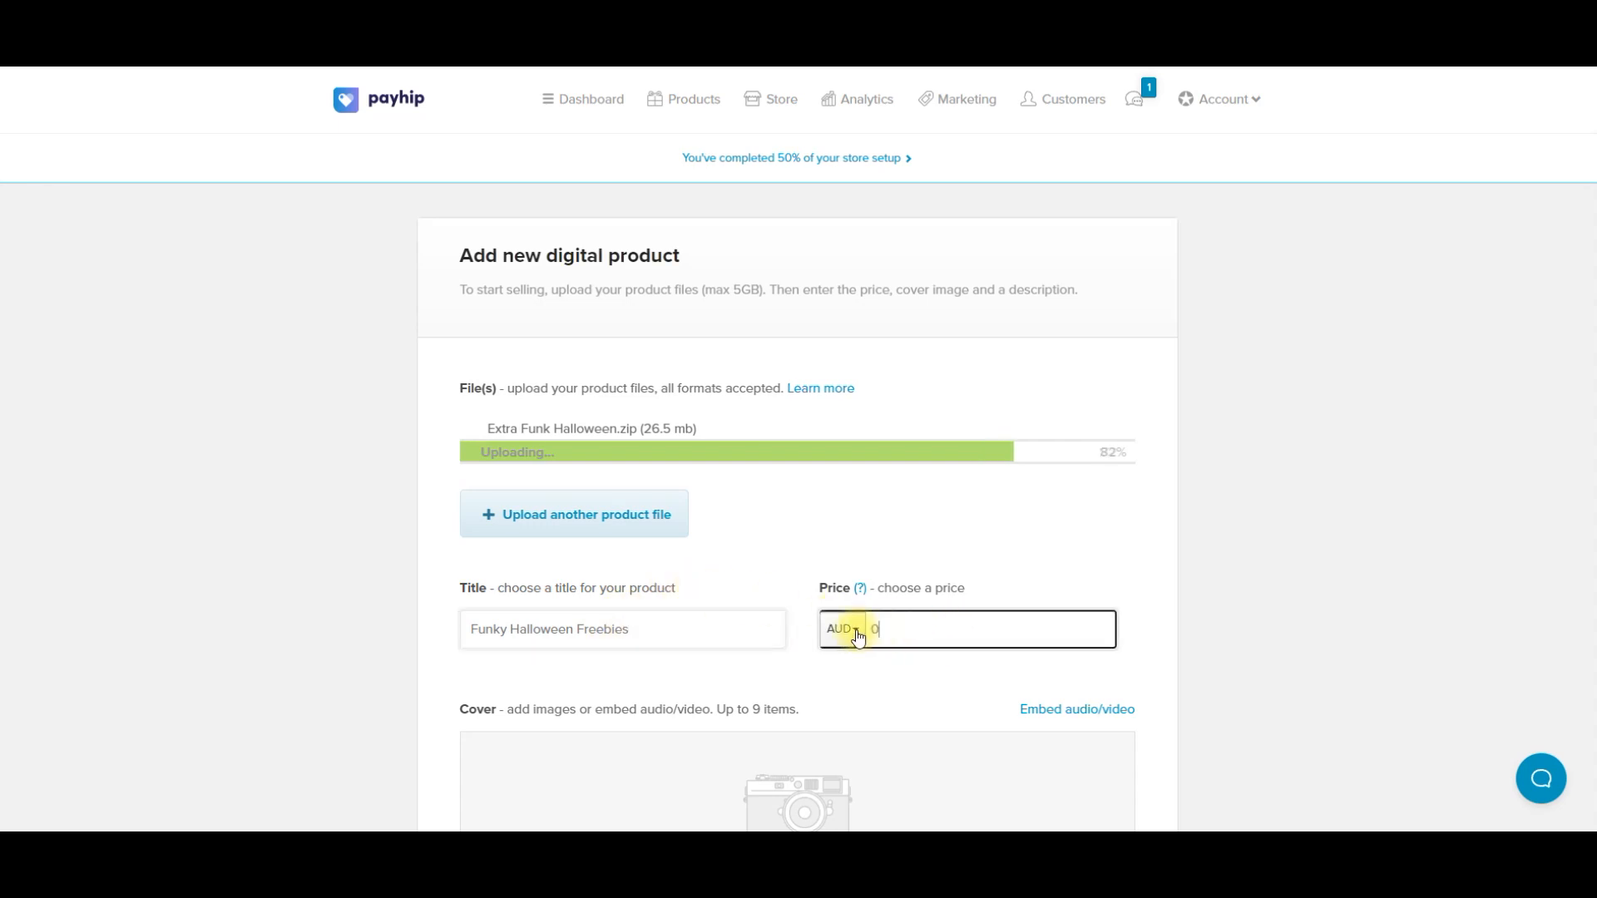
click(906, 682)
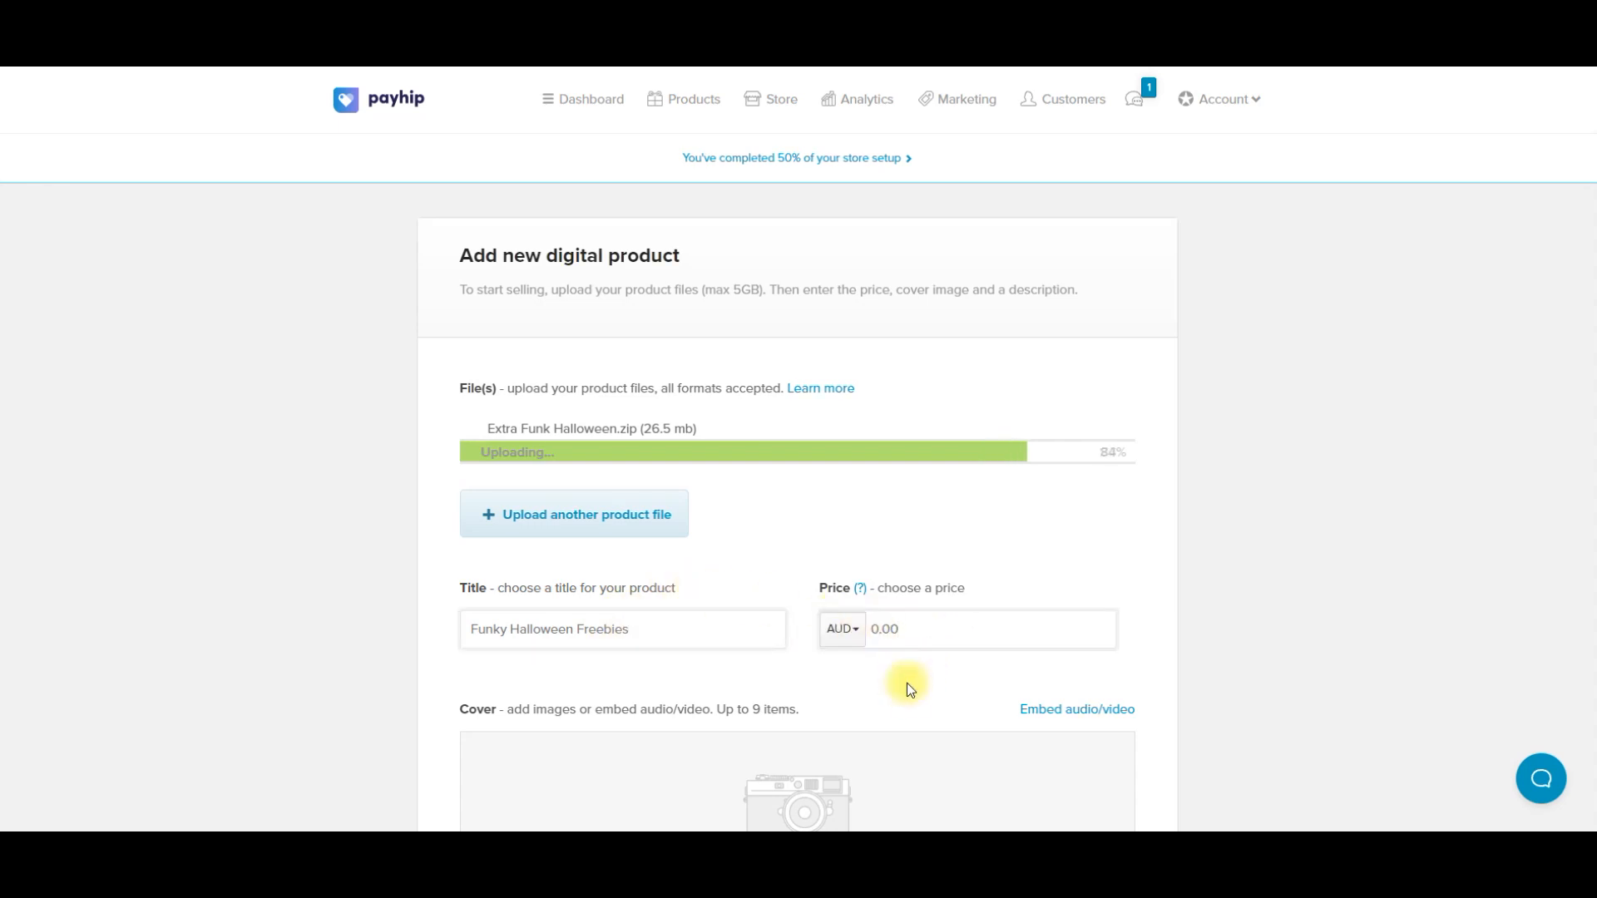
Write a description offering the patterns as a freebie for personal or commercial use, ending "Have fun creating and dont forget to add this store to your bookmarks!!".
scroll(852, 663, down, 1)
scroll(852, 664, down, 4)
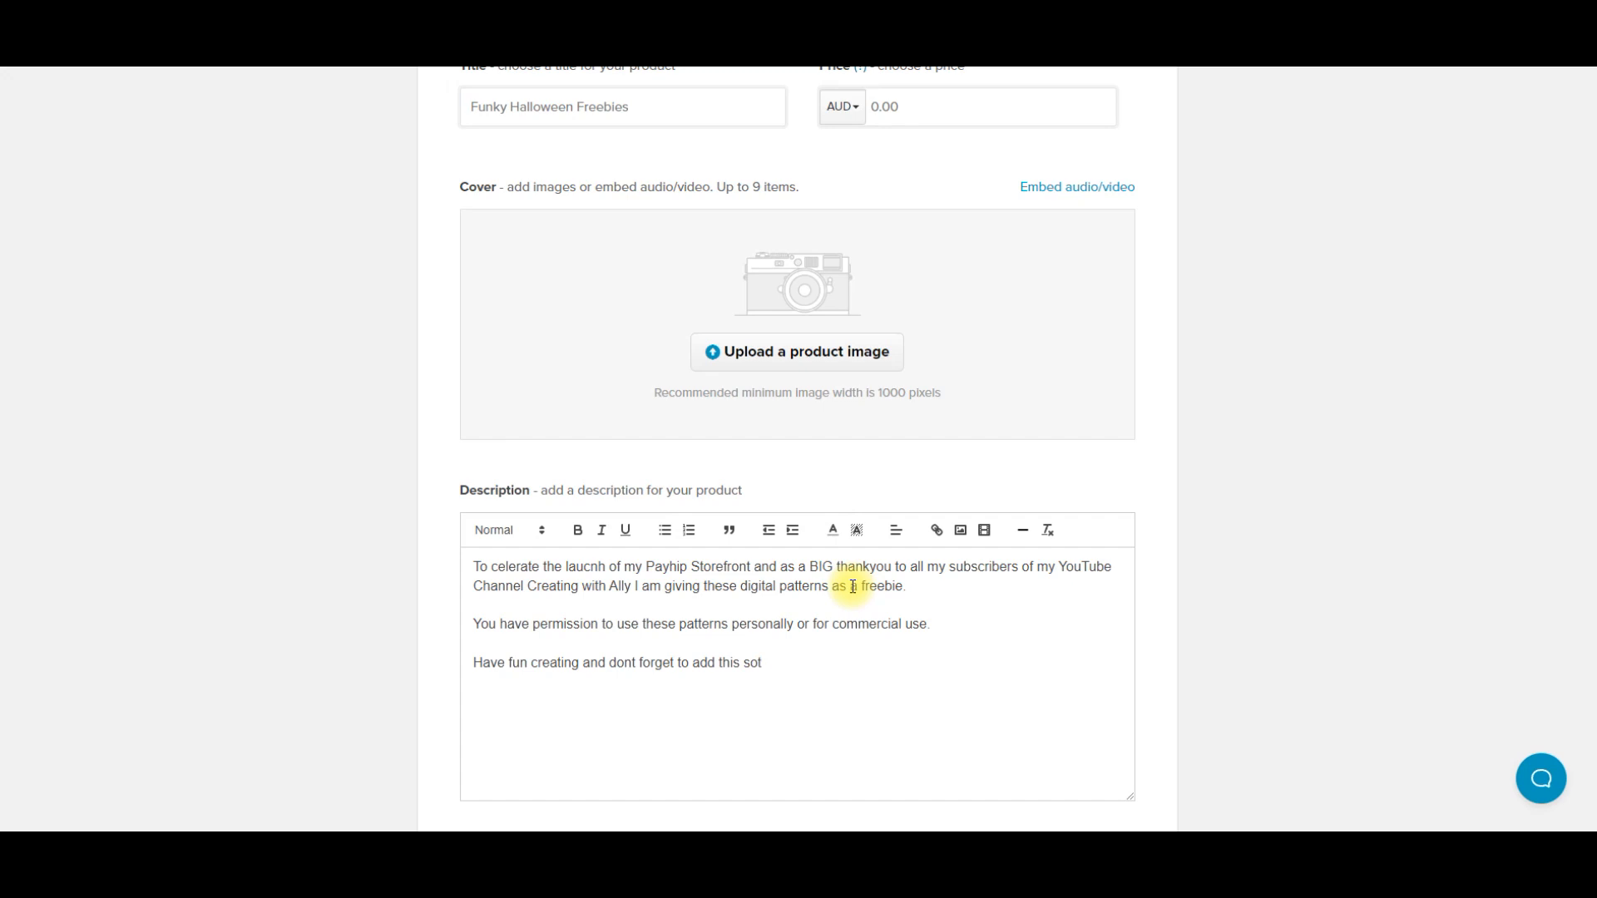
text(to your bookmarks!!)
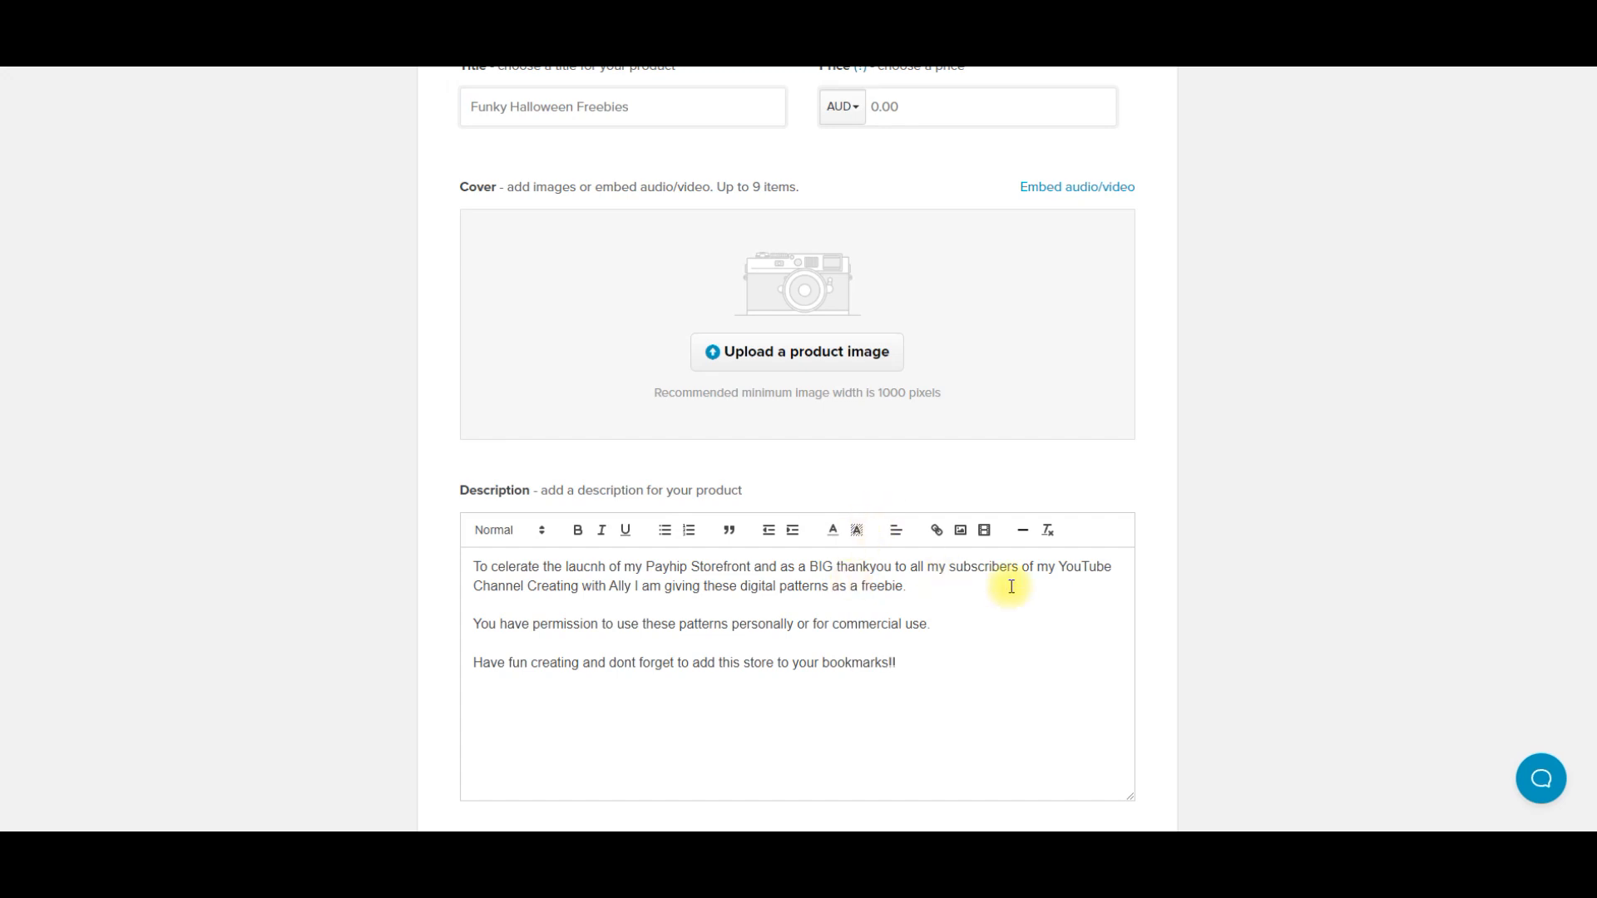
Upload the Funky Halliween Freebies image from Downloads as the product's cover.
click(839, 361)
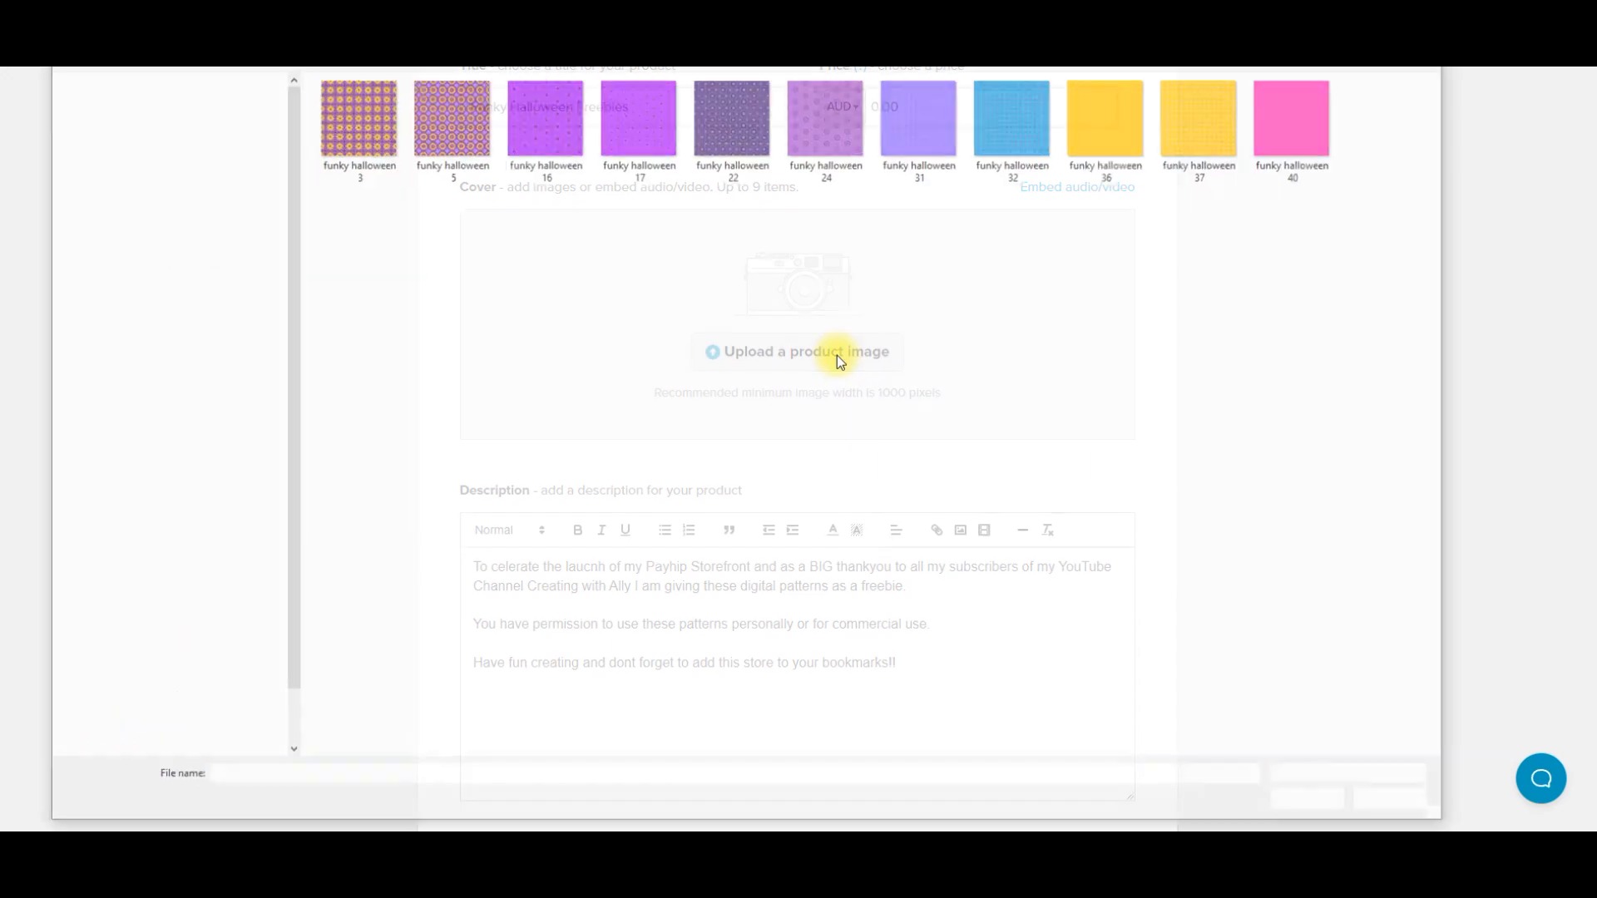
click(175, 131)
click(369, 152)
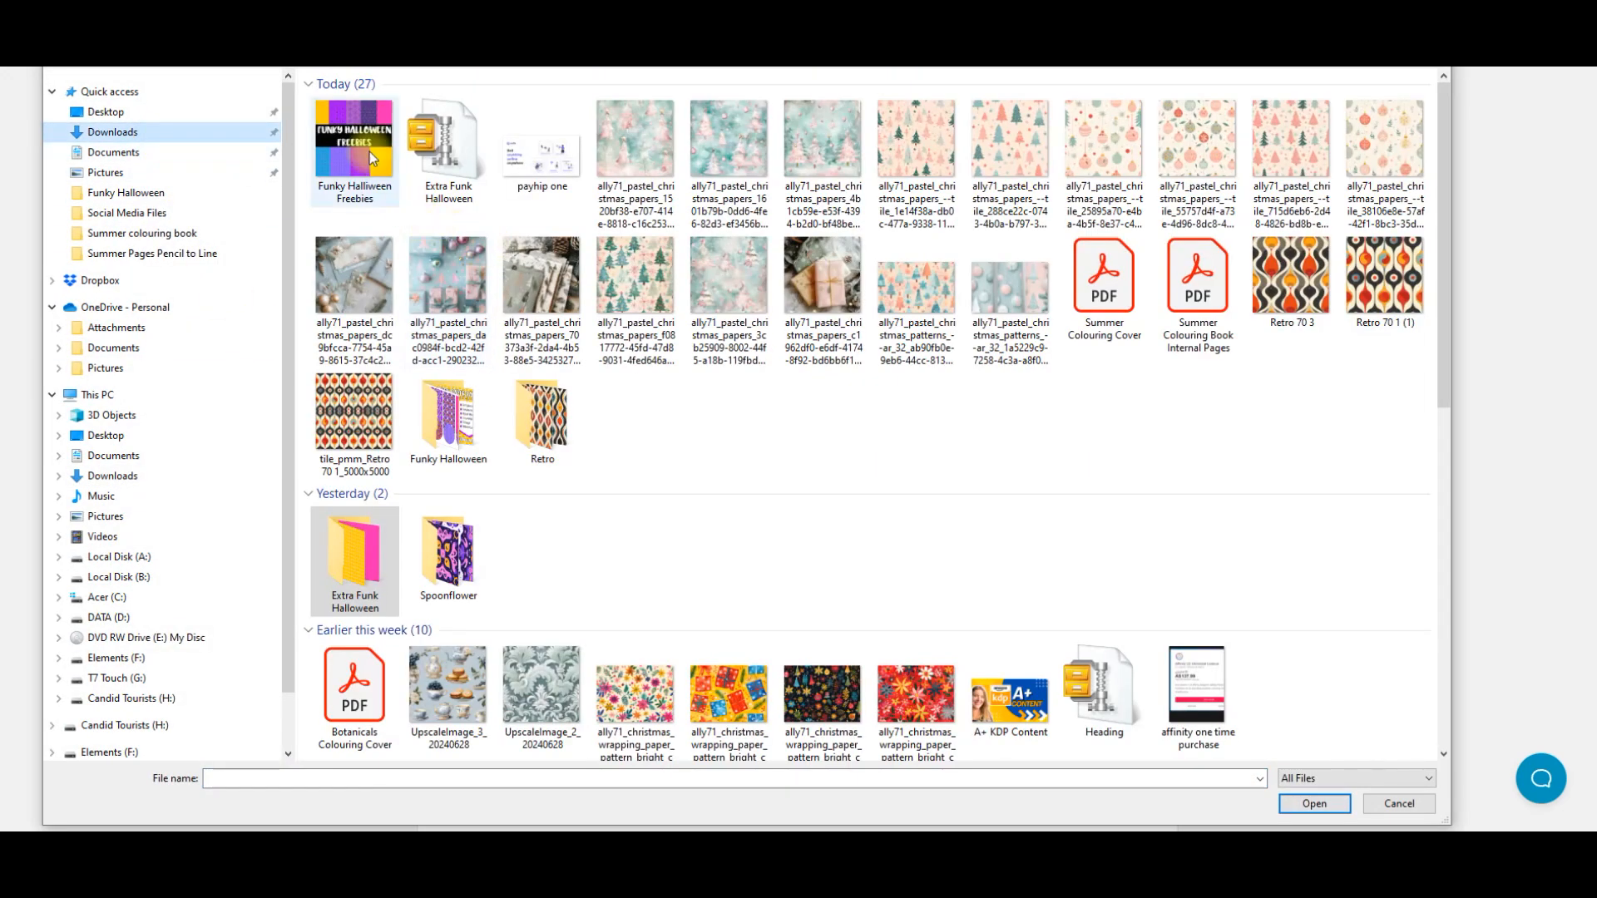
click(1331, 802)
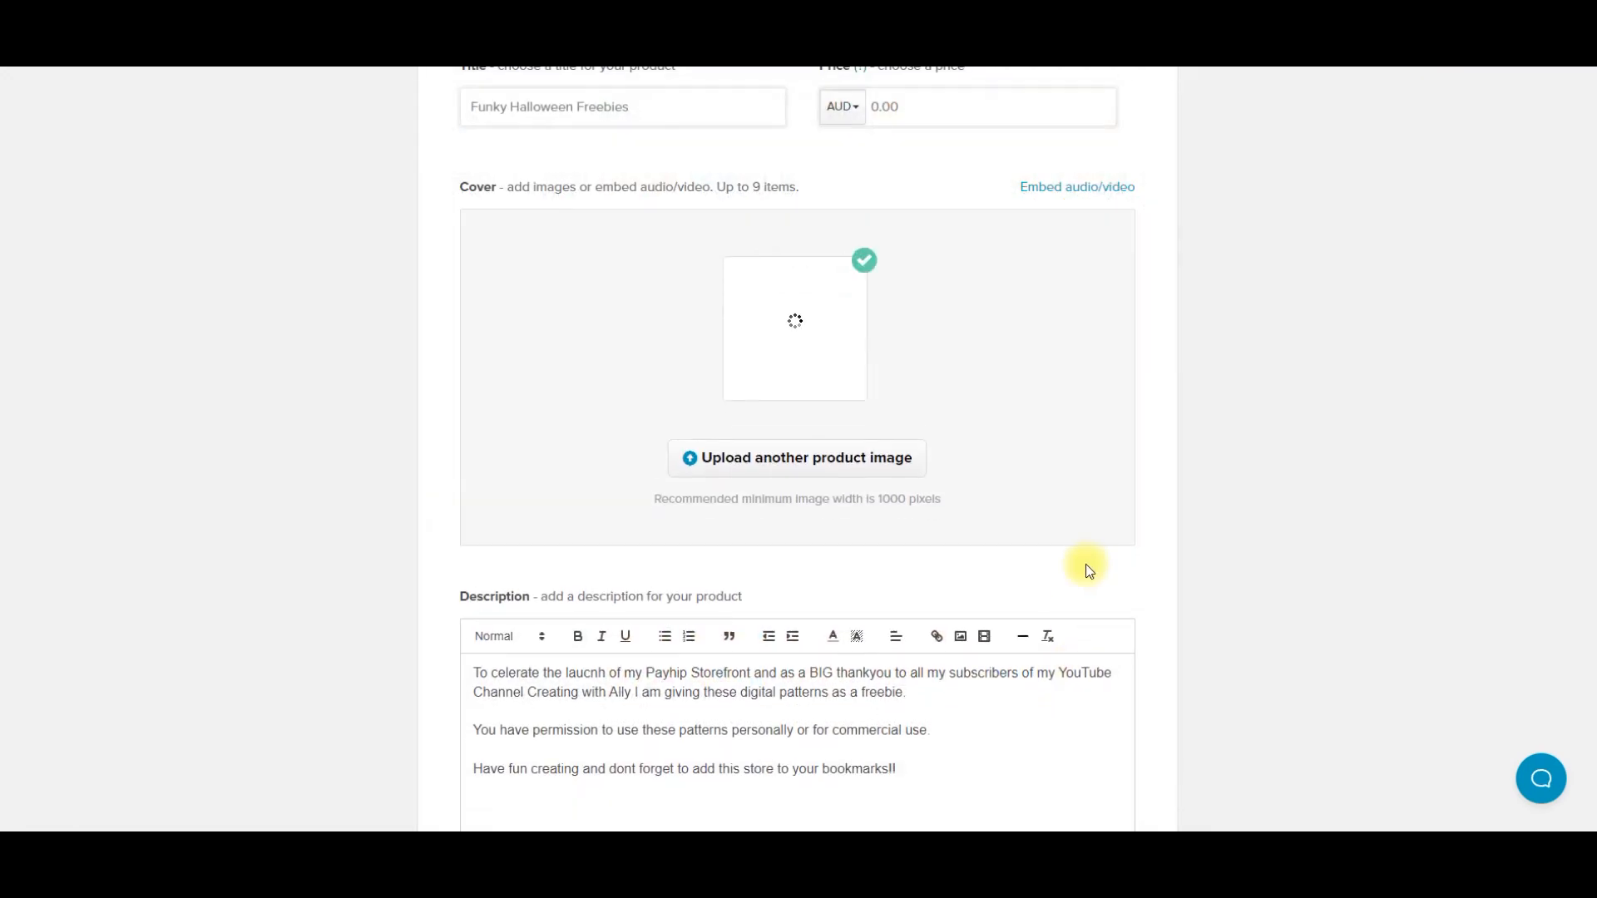
Review the product's visibility choices and expand the advanced options to examine the available settings.
scroll(1085, 564, down, 5)
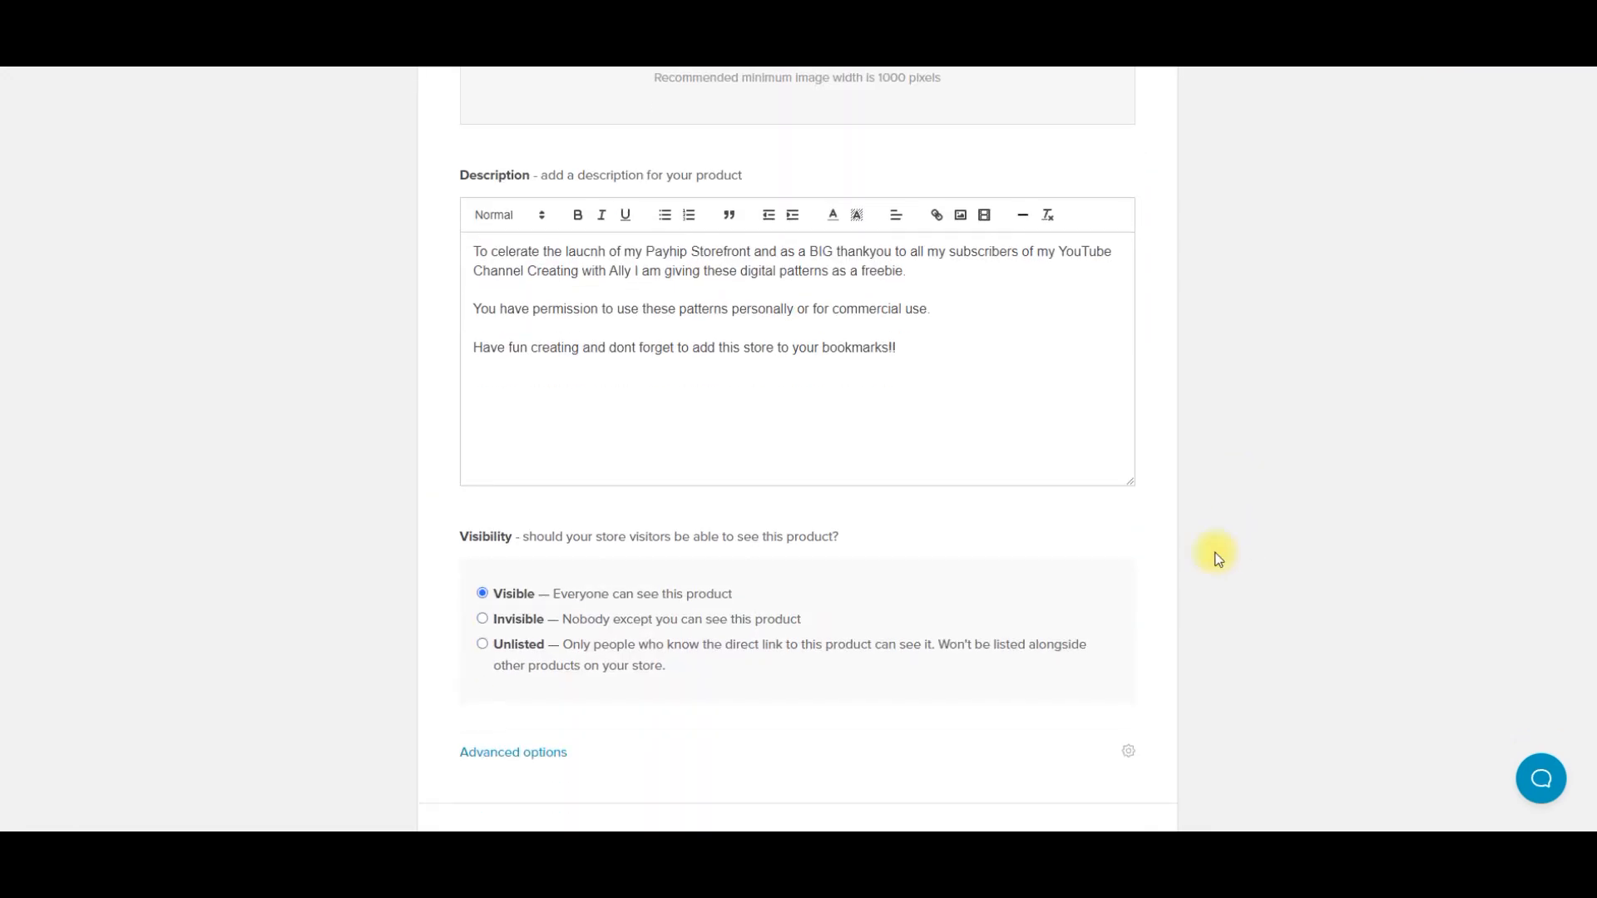
scroll(702, 732, down, 2)
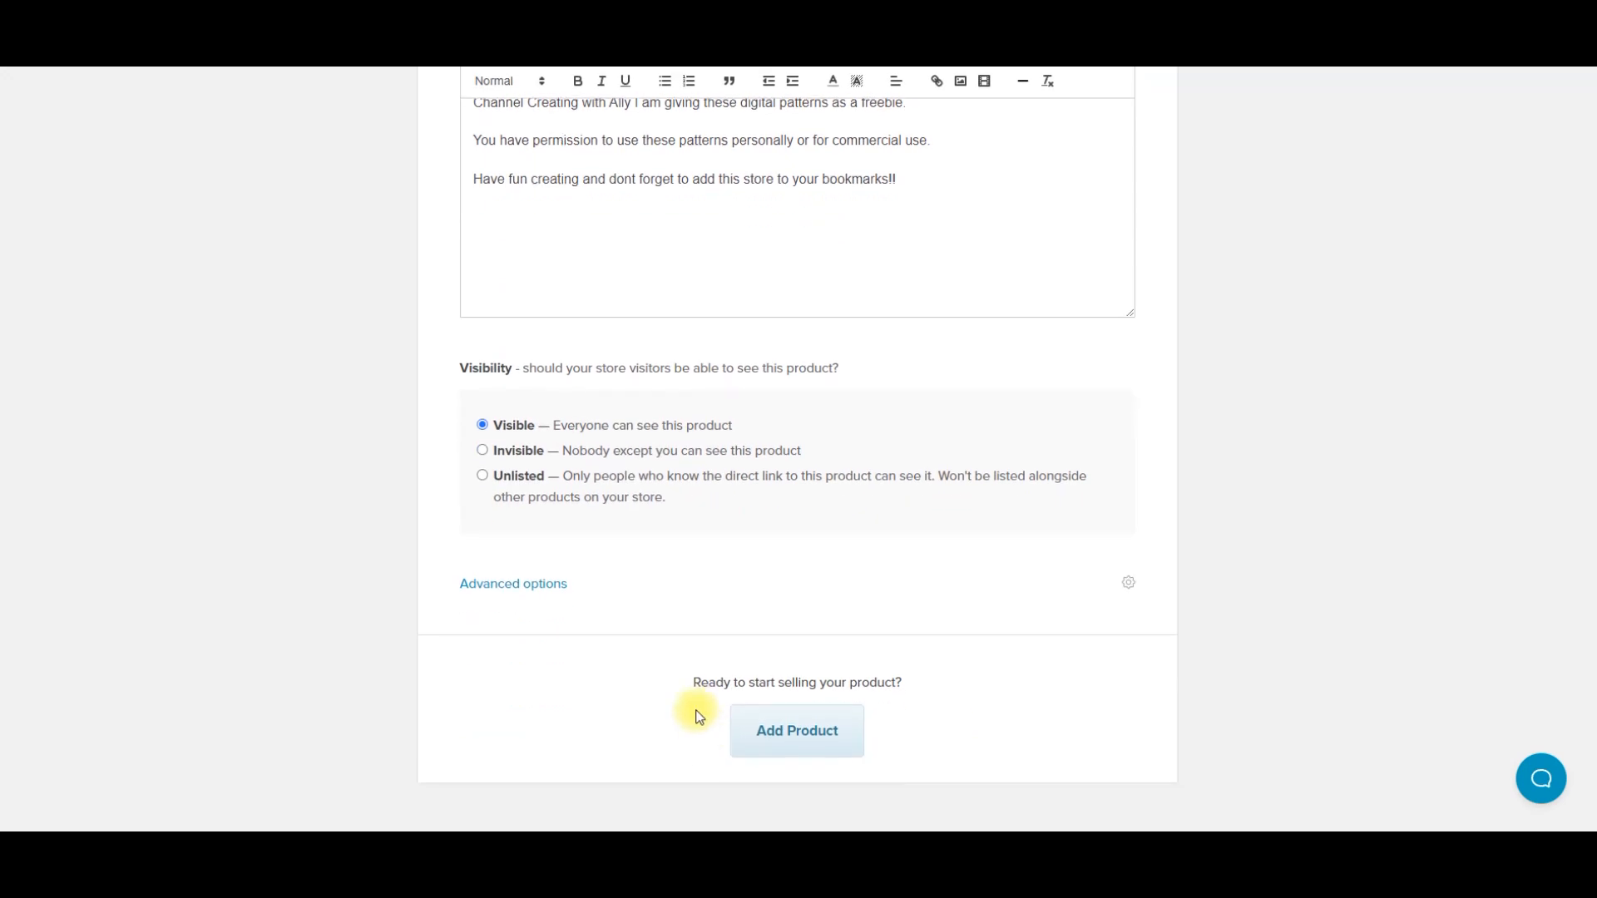
click(517, 586)
scroll(826, 662, down, 3)
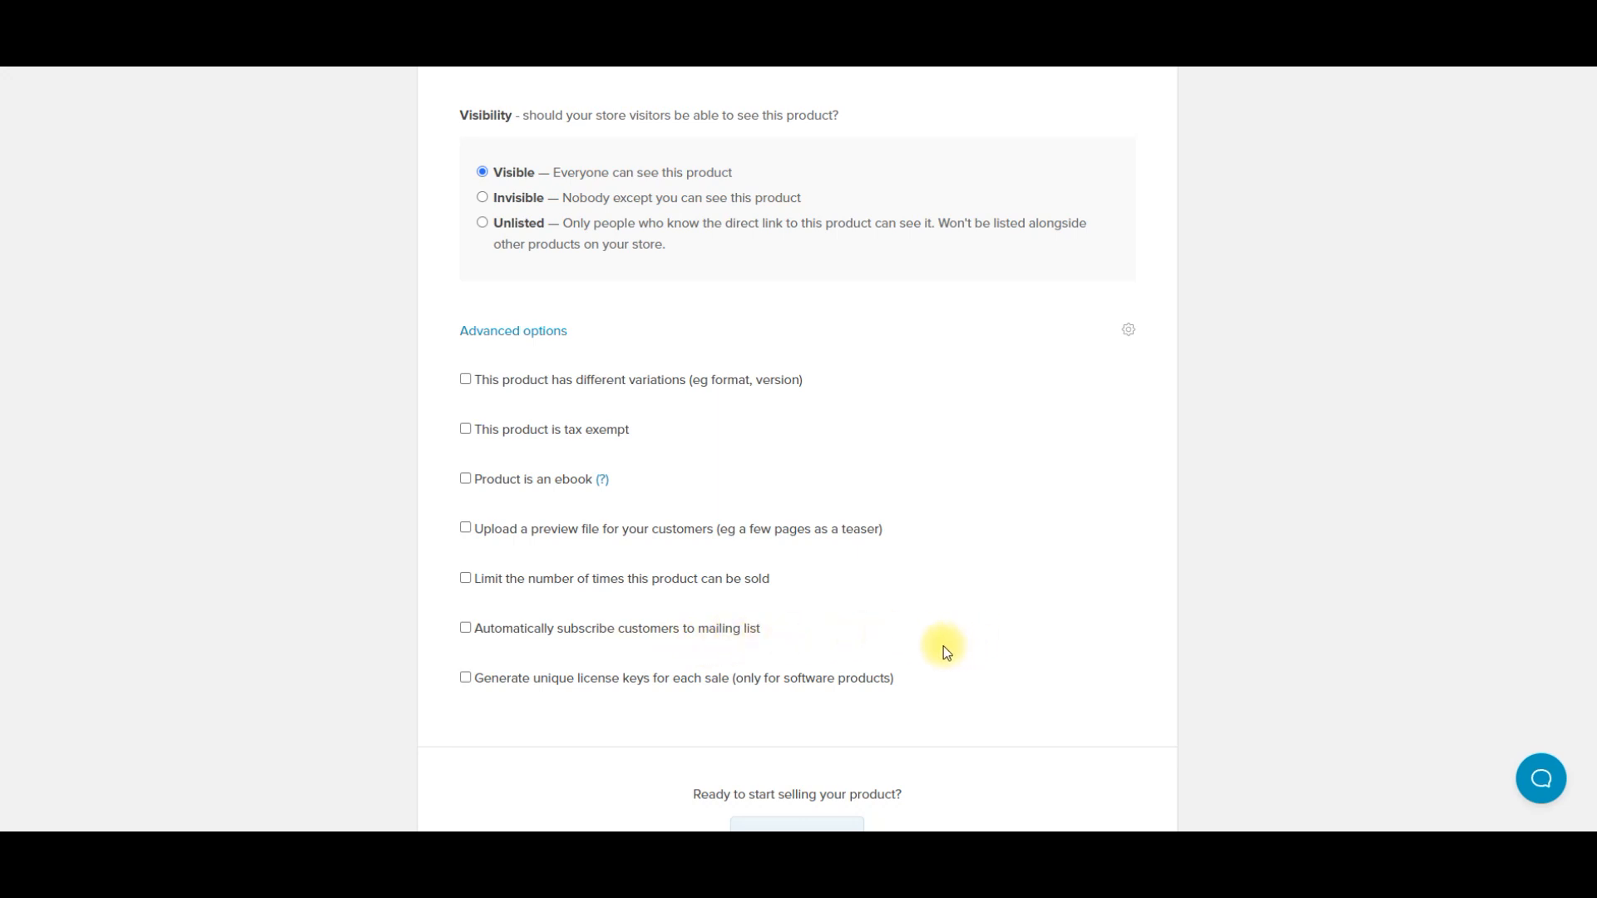
scroll(943, 646, down, 2)
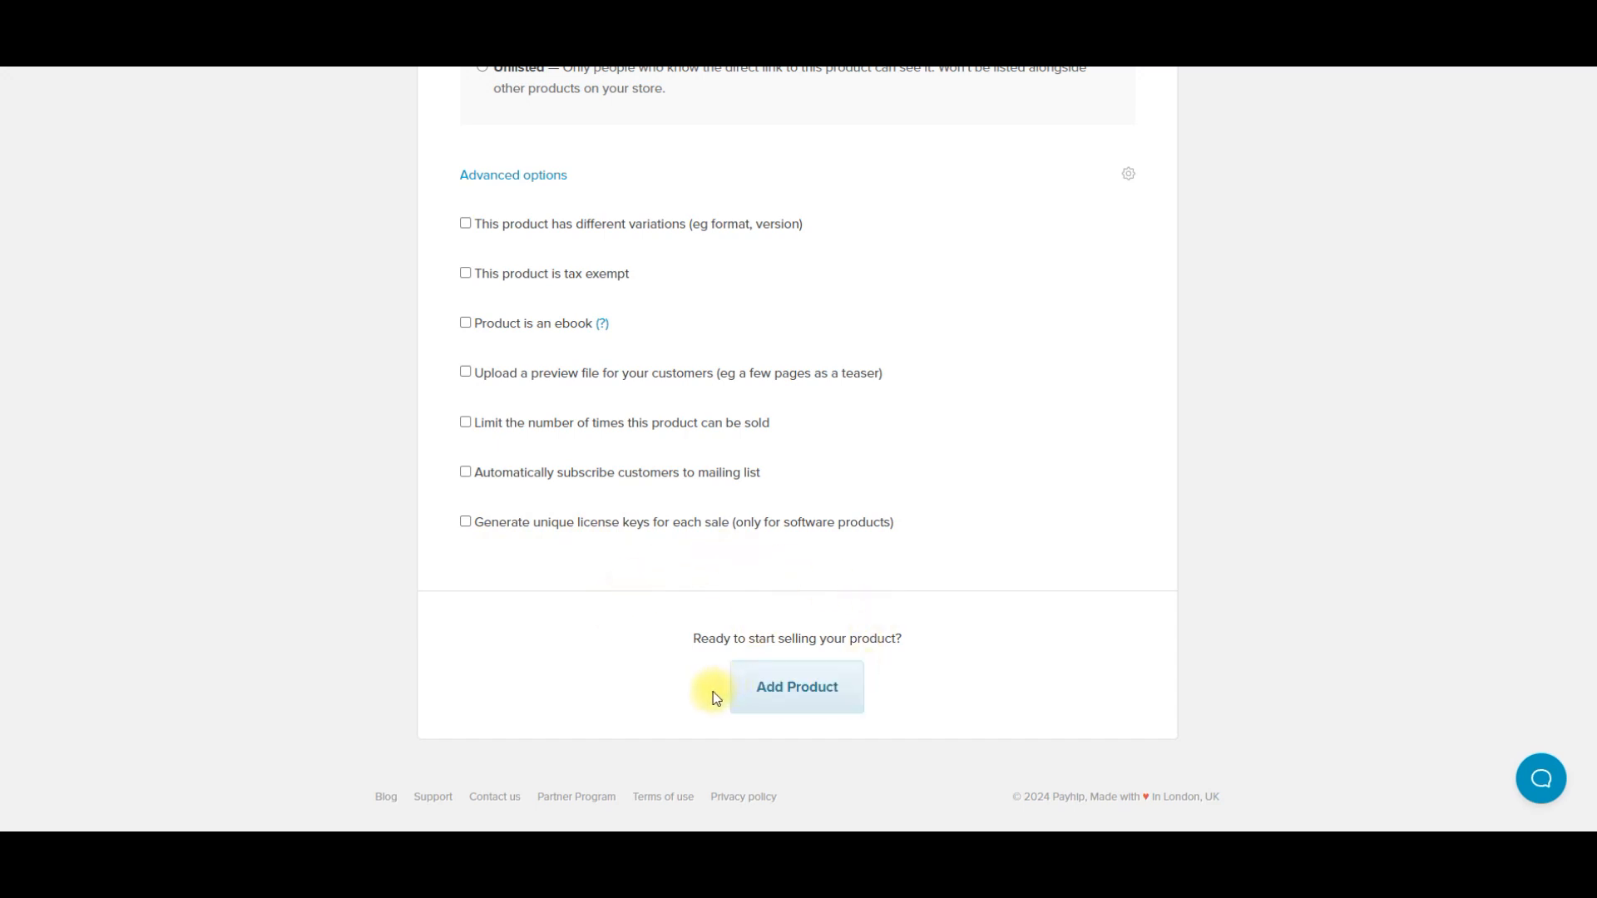
Add the completed product to the store and check its product page and the storefront's shop page.
click(811, 694)
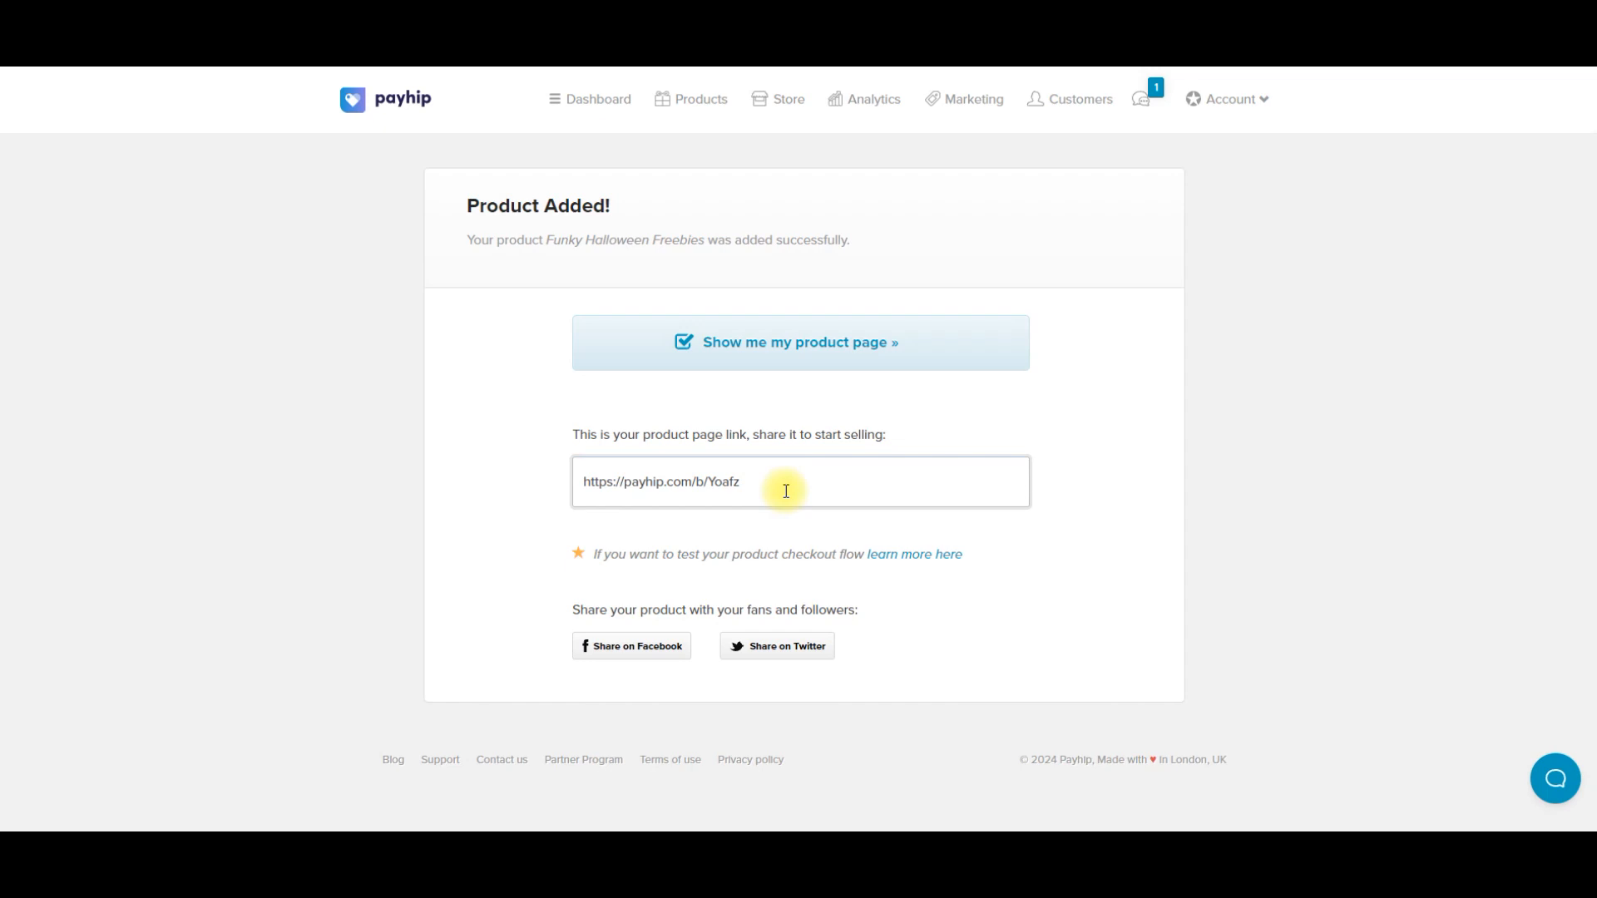
click(810, 348)
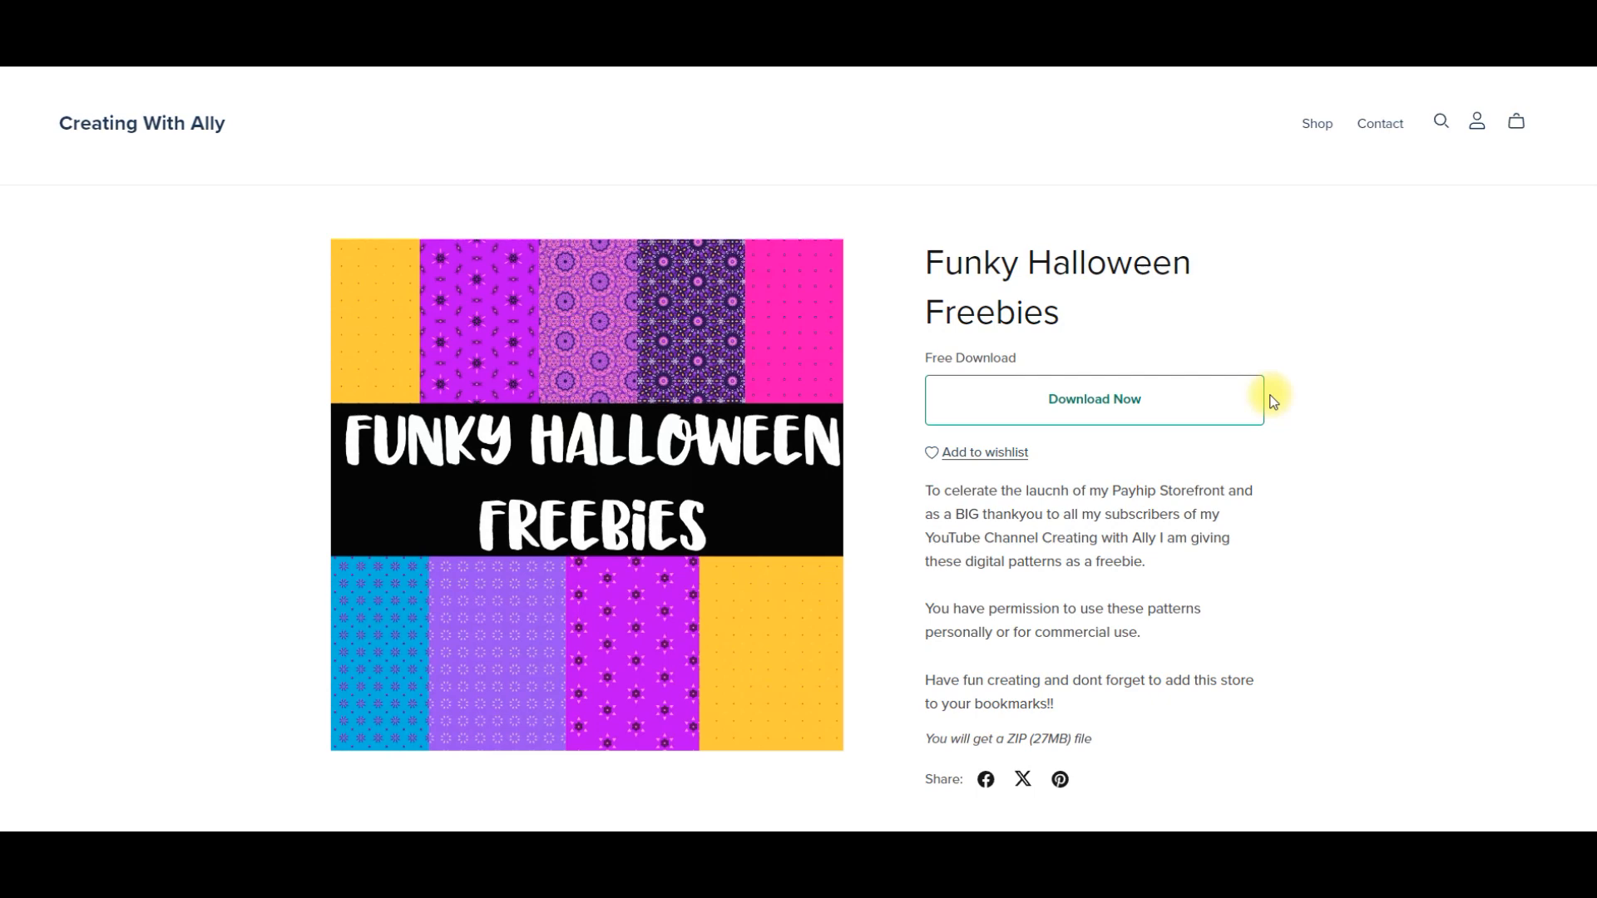
click(1315, 123)
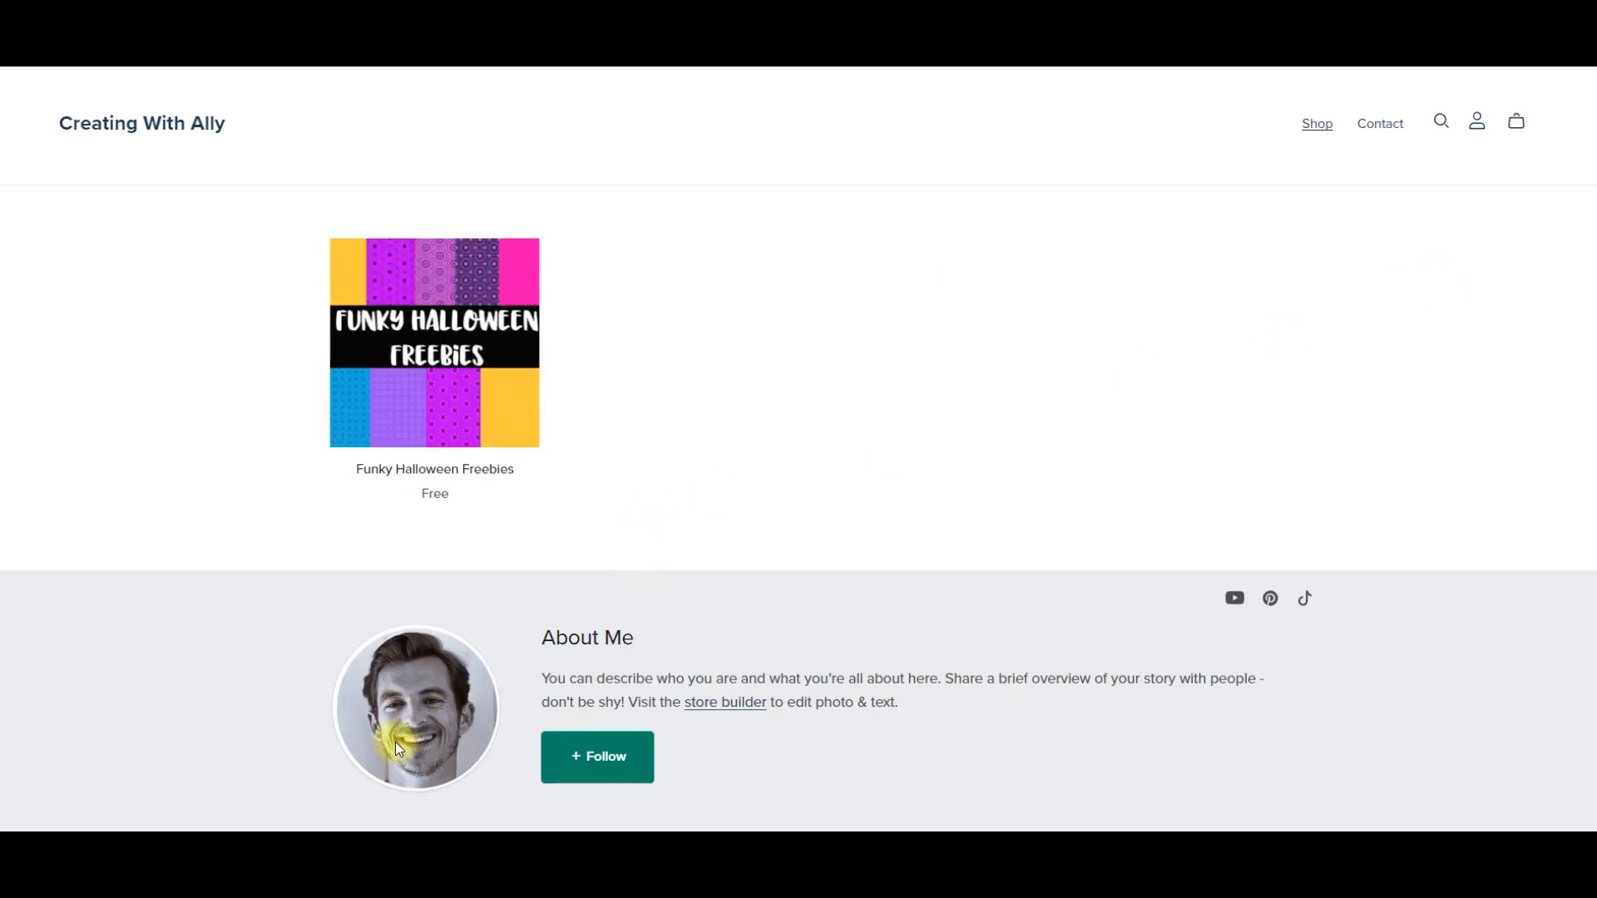
scroll(892, 670, down, 3)
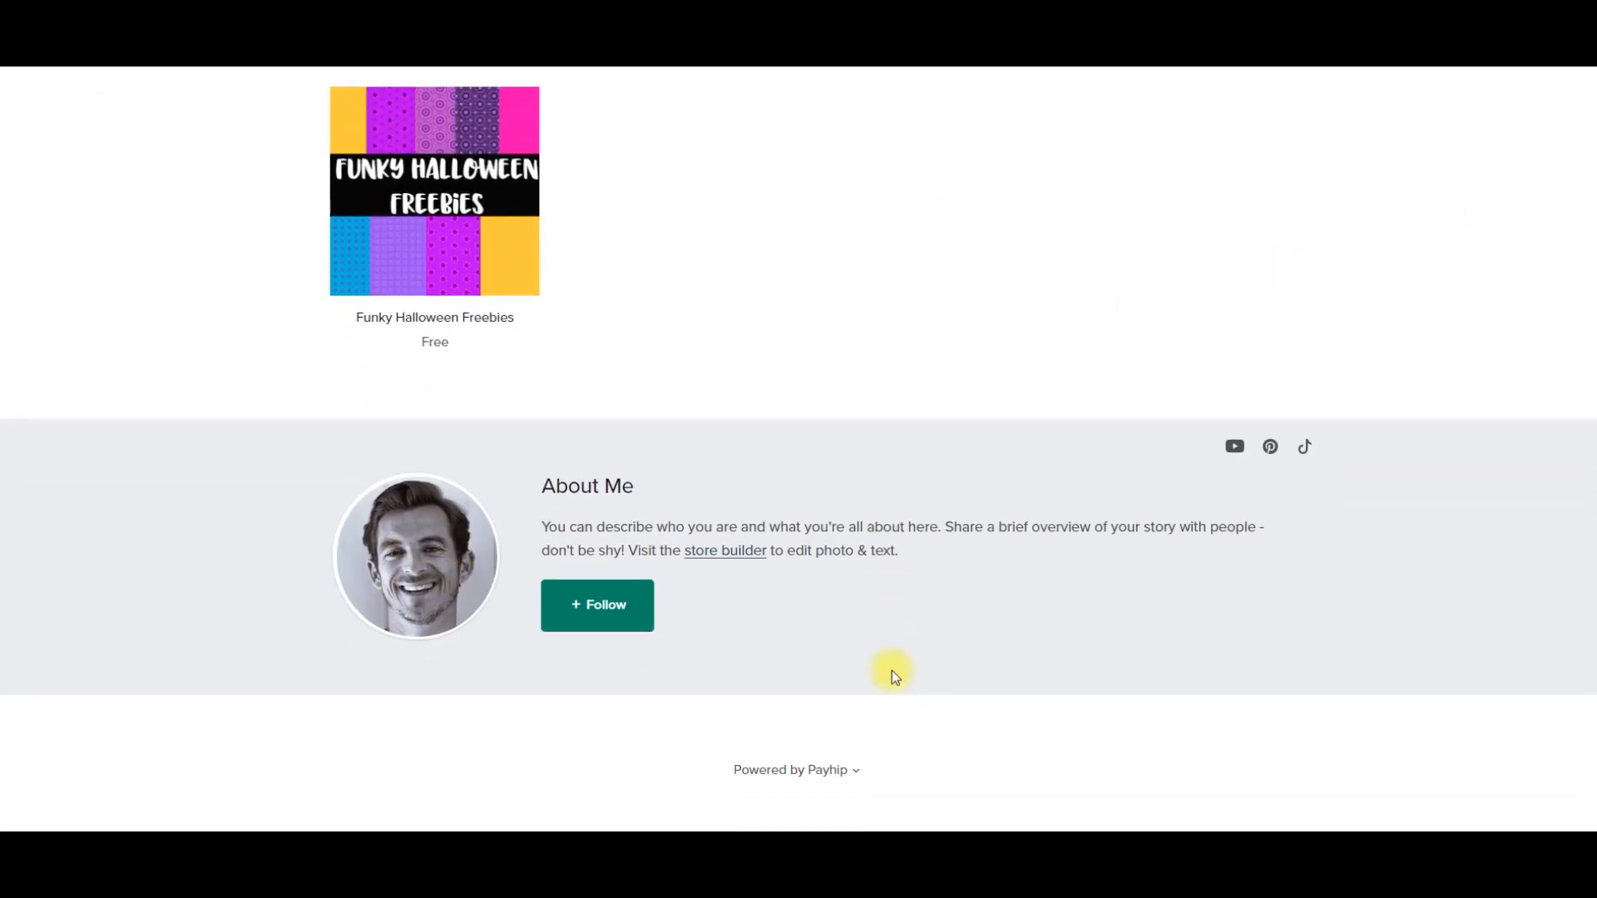
scroll(891, 670, up, 3)
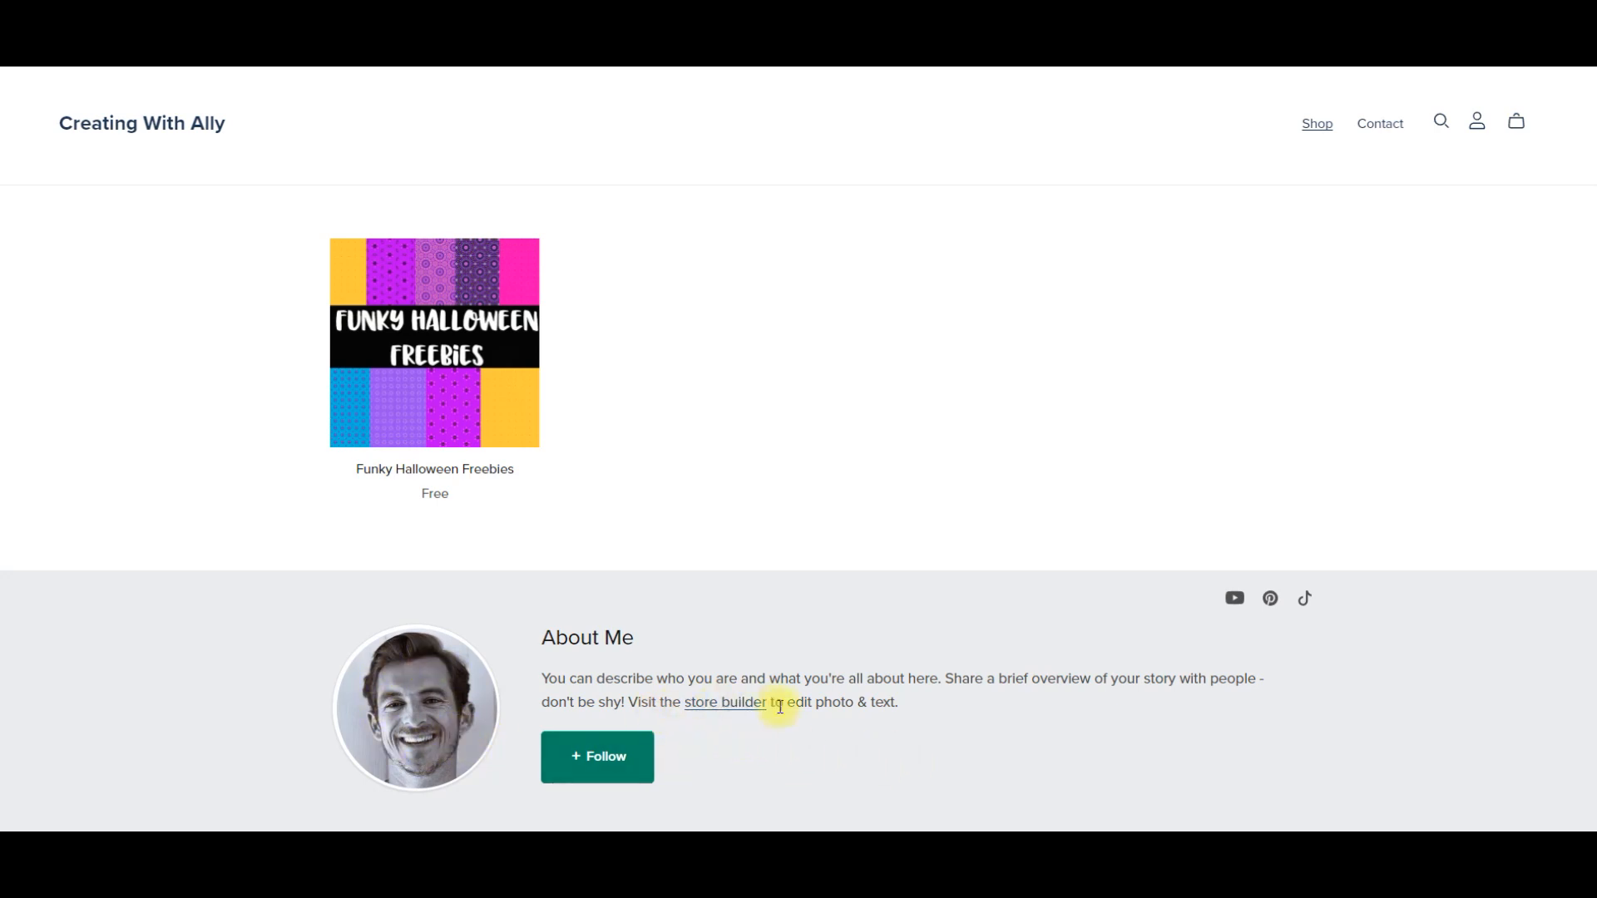
Open the store builder and replace the About Me section's placeholder image with the store owner's black-and-white portrait.
click(721, 704)
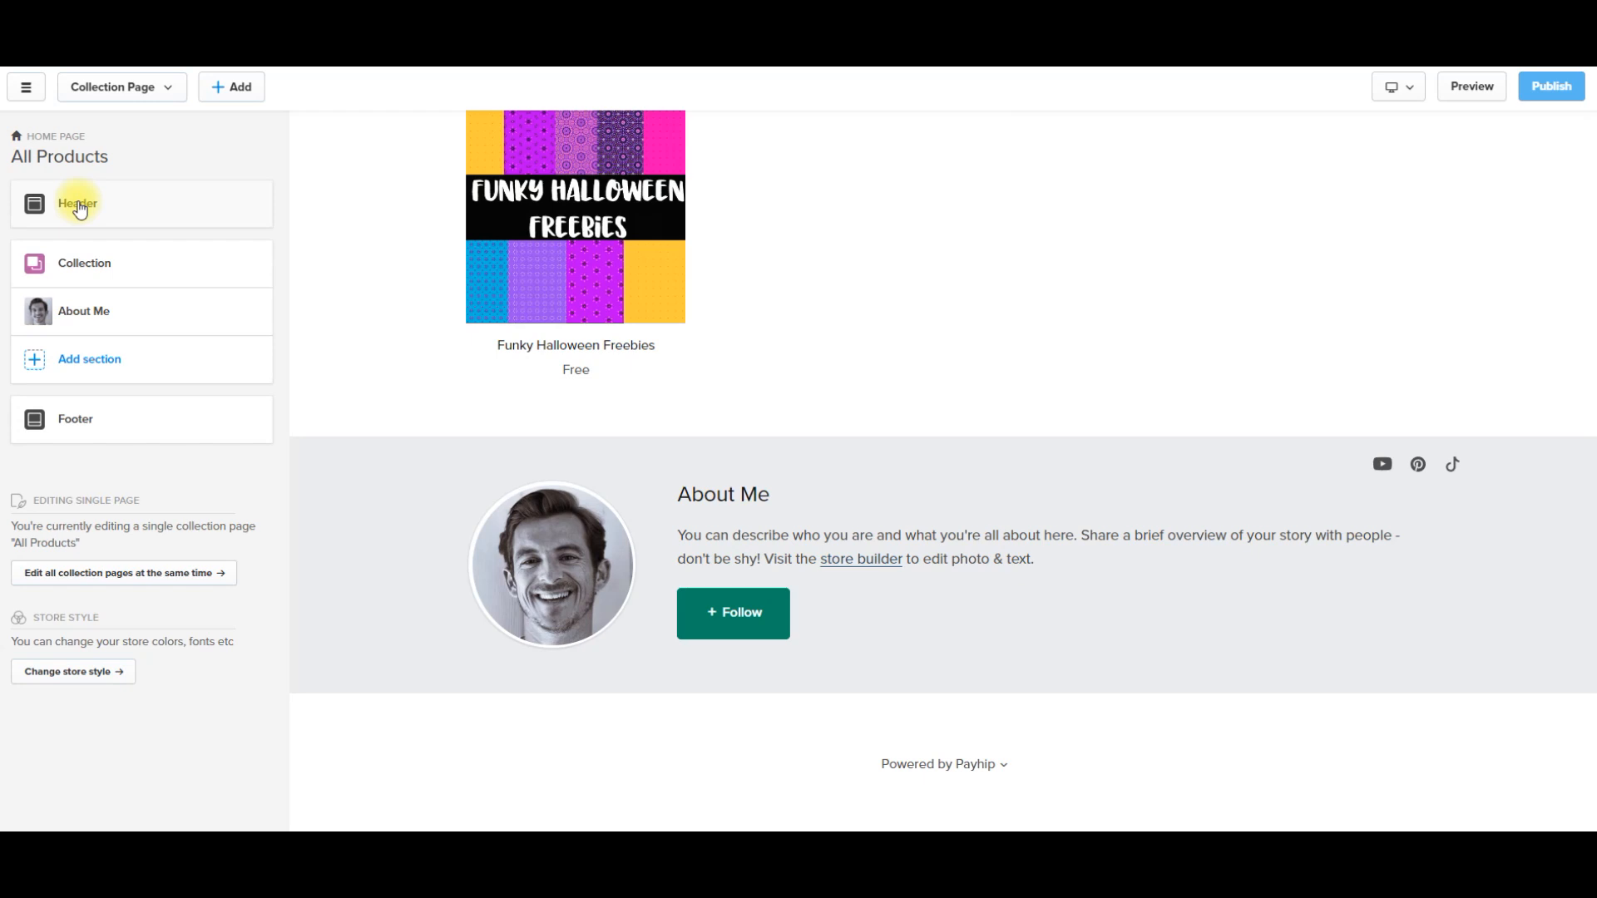
click(79, 261)
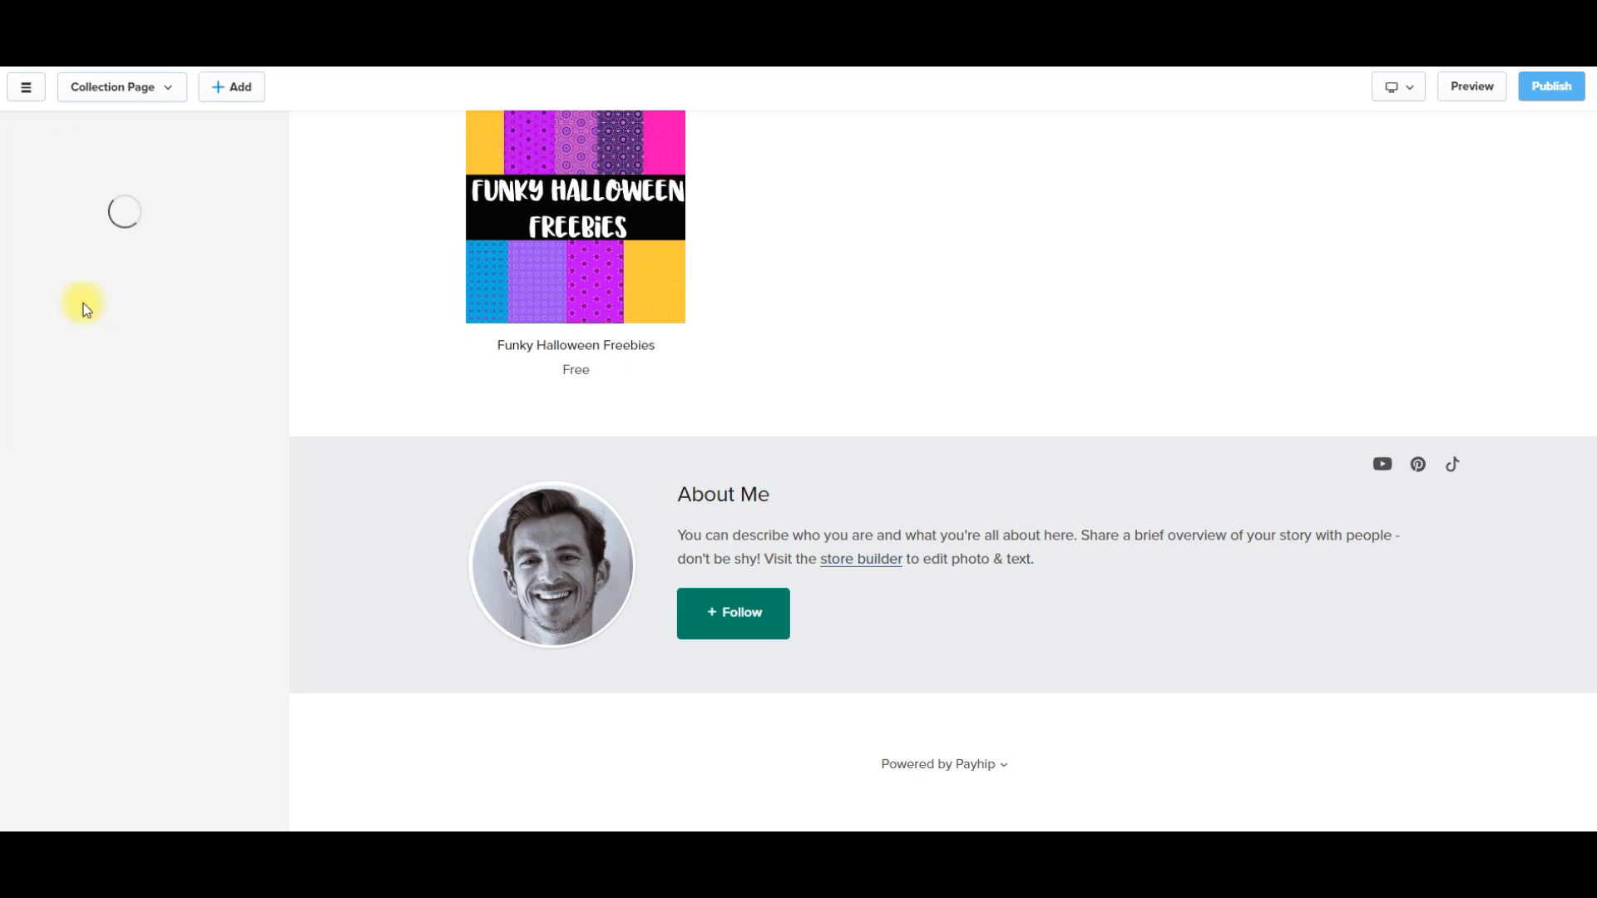
click(49, 406)
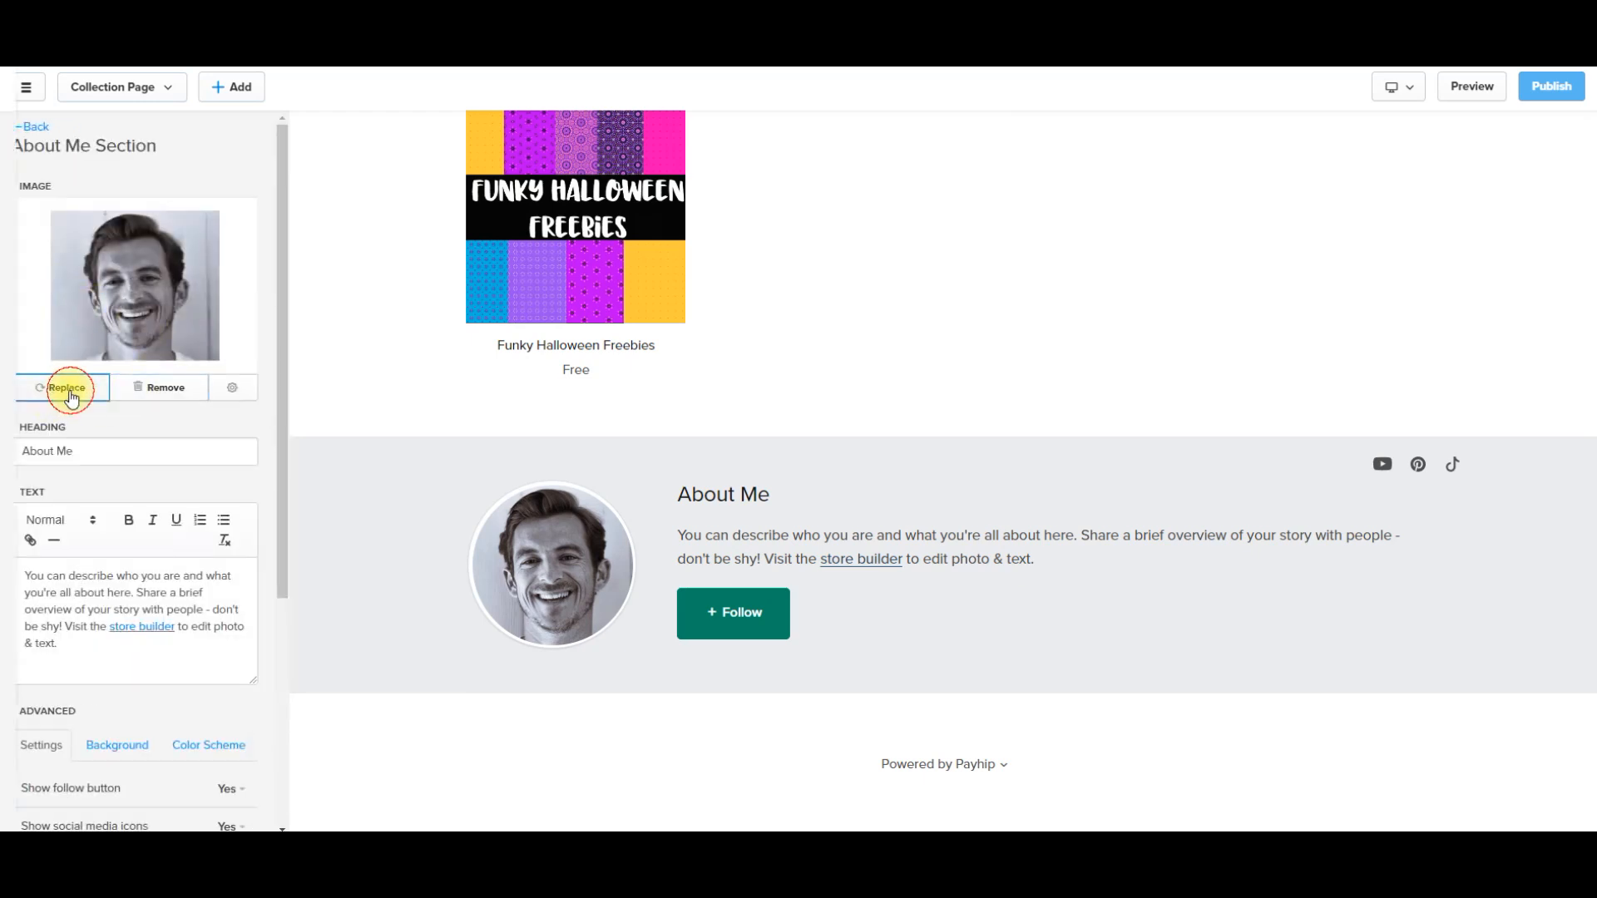
click(66, 205)
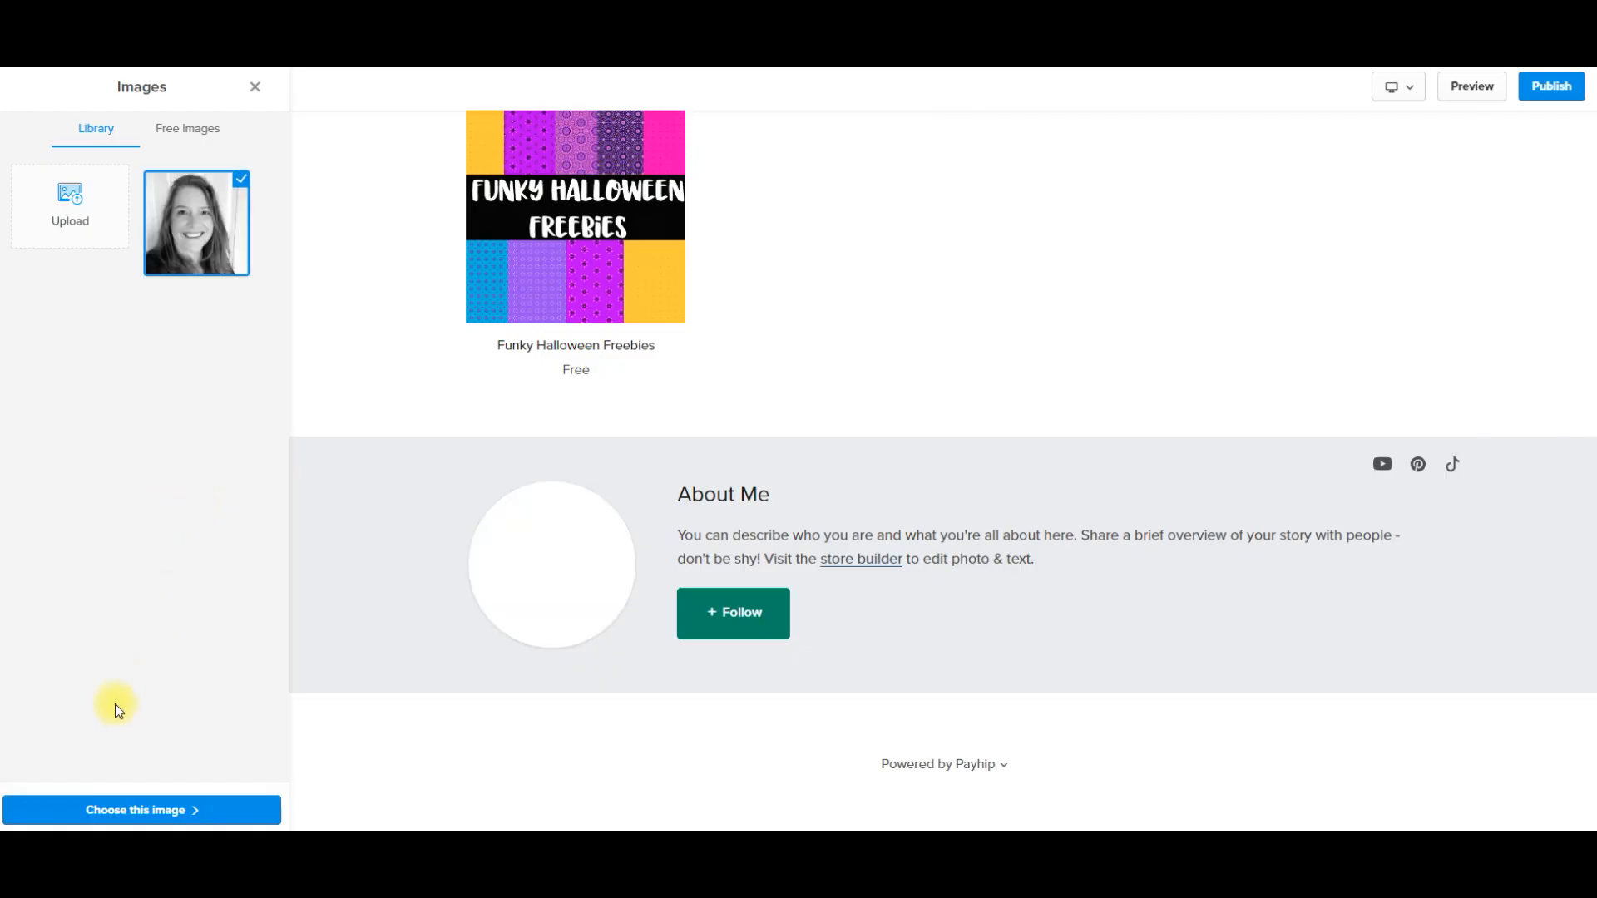
click(148, 810)
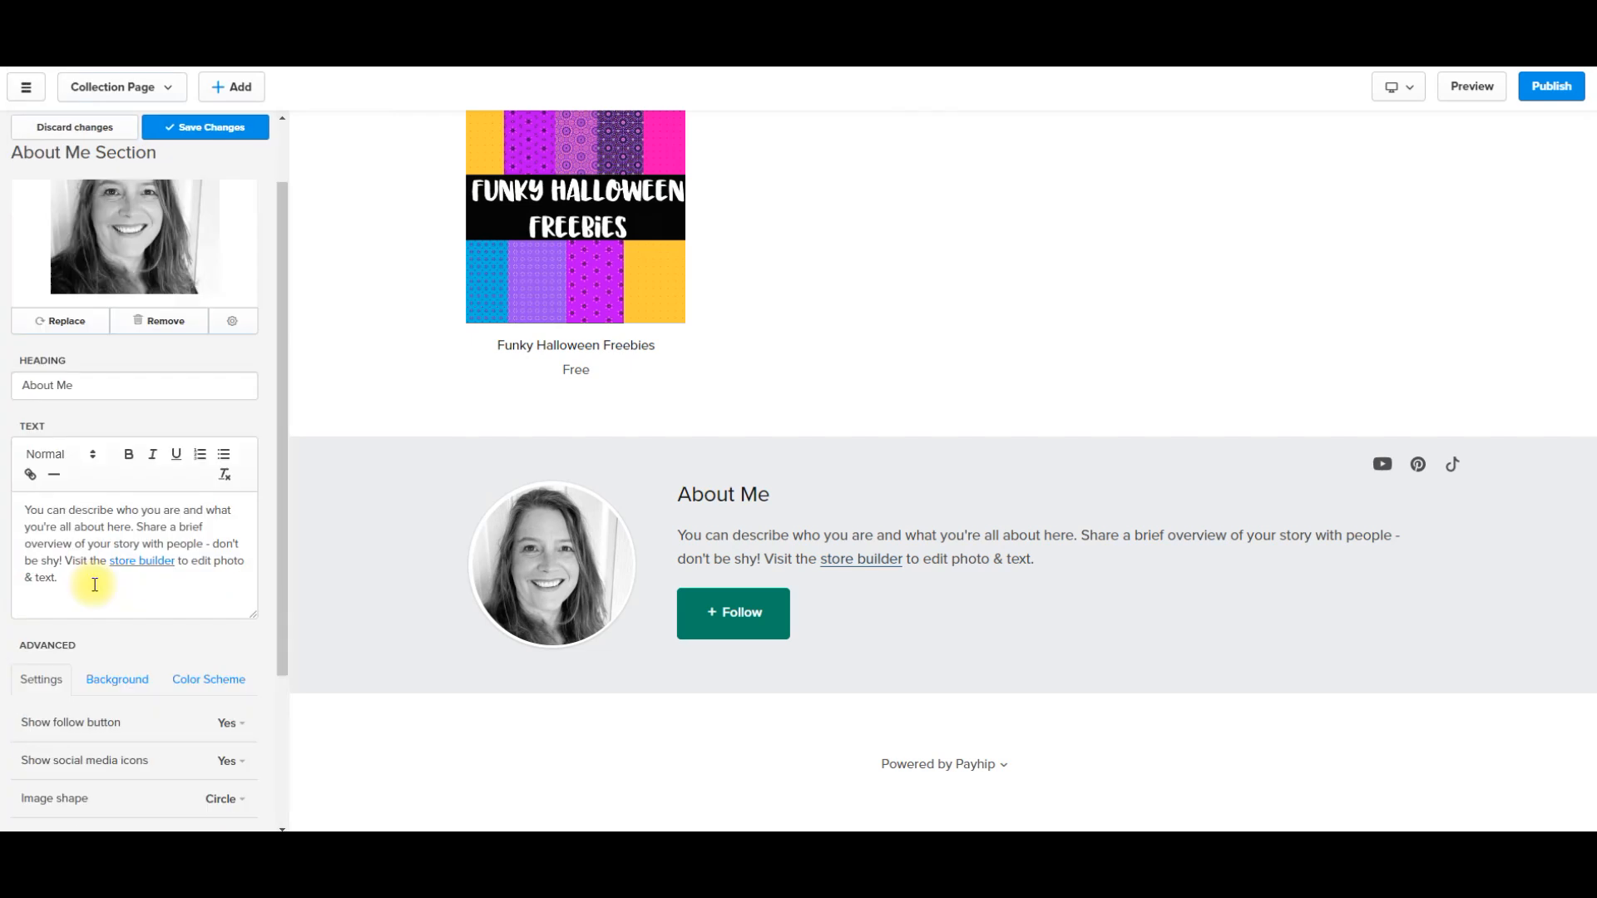
Replace the About Me placeholder text with a one-line introduction giving the owner's first name, and save the changes.
drag(61, 577, 38, 475)
text(Hi my name is Allison)
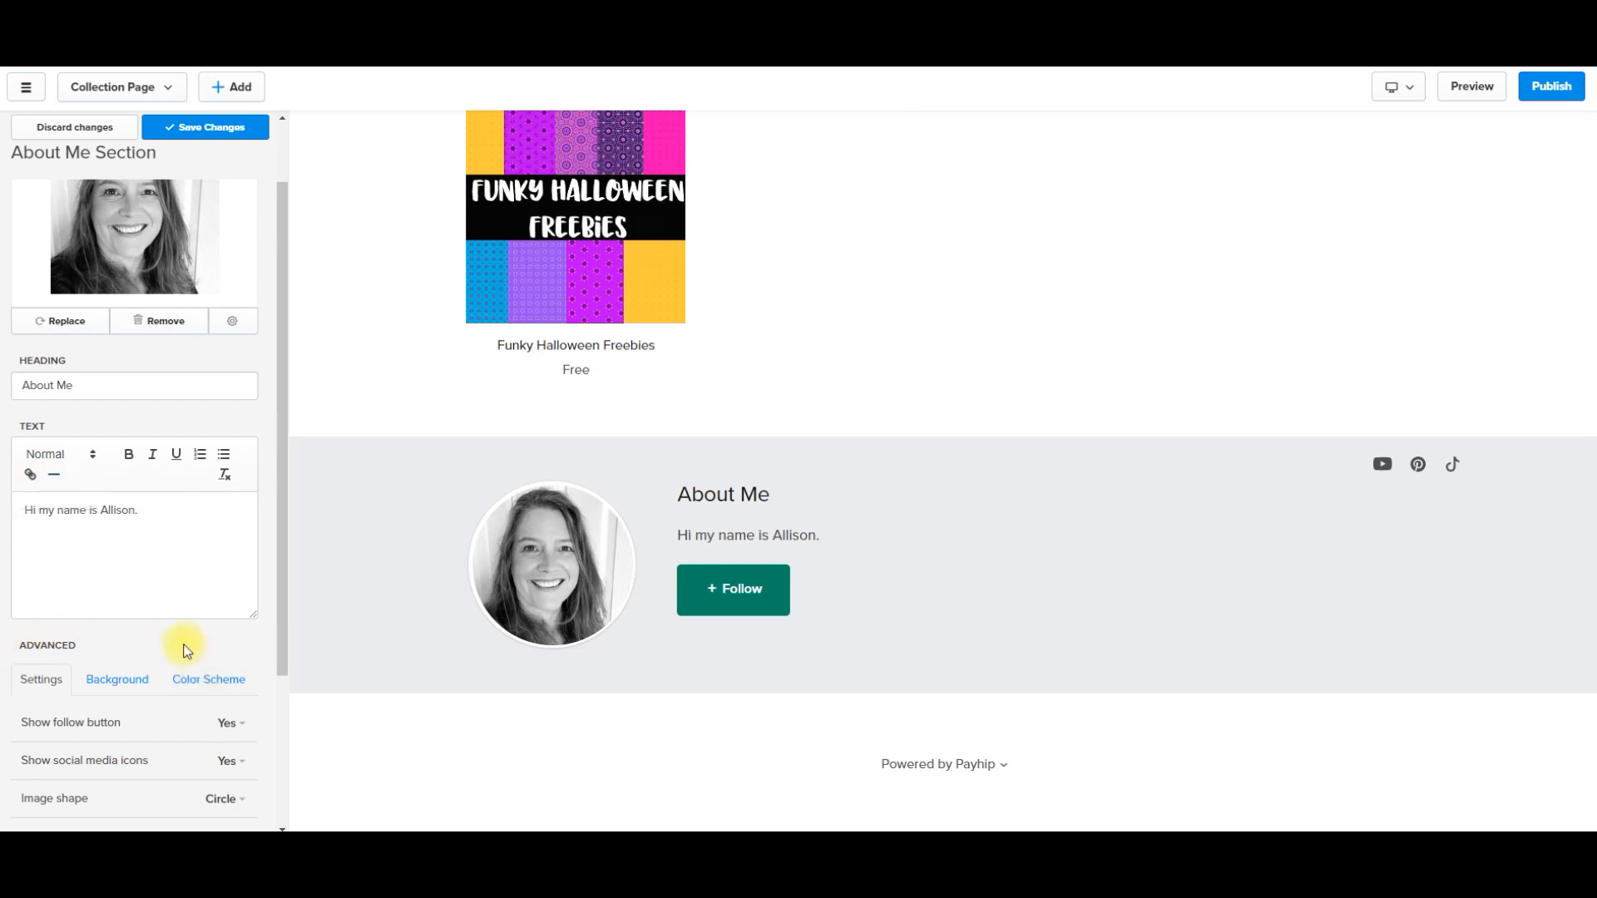
scroll(185, 652, down, 2)
scroll(167, 640, down, 1)
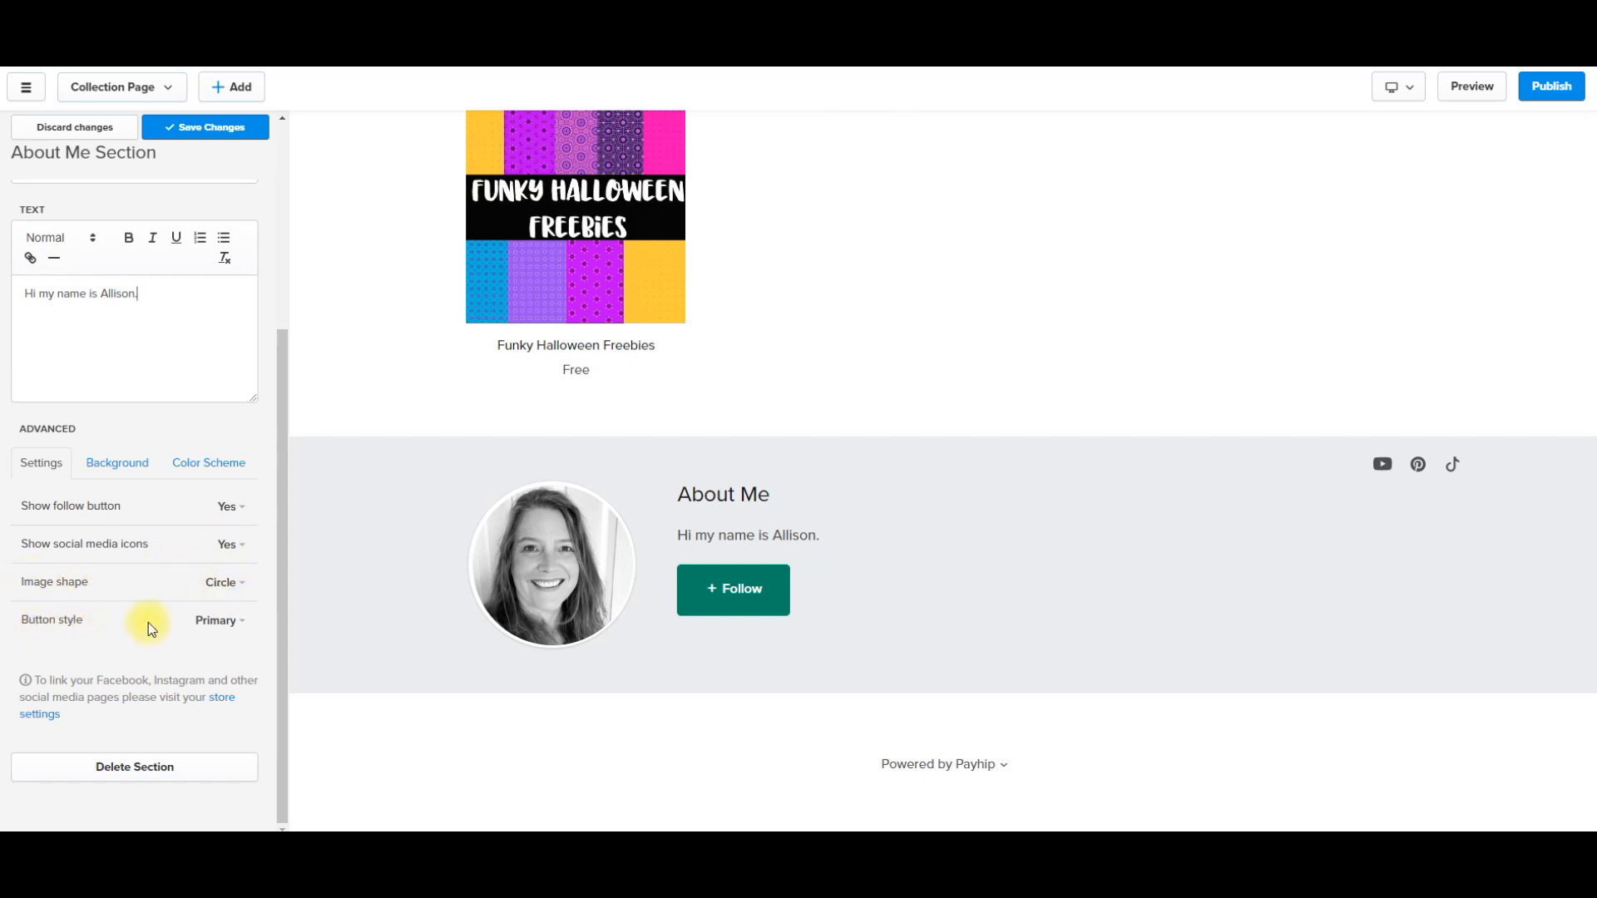
scroll(168, 650, up, 4)
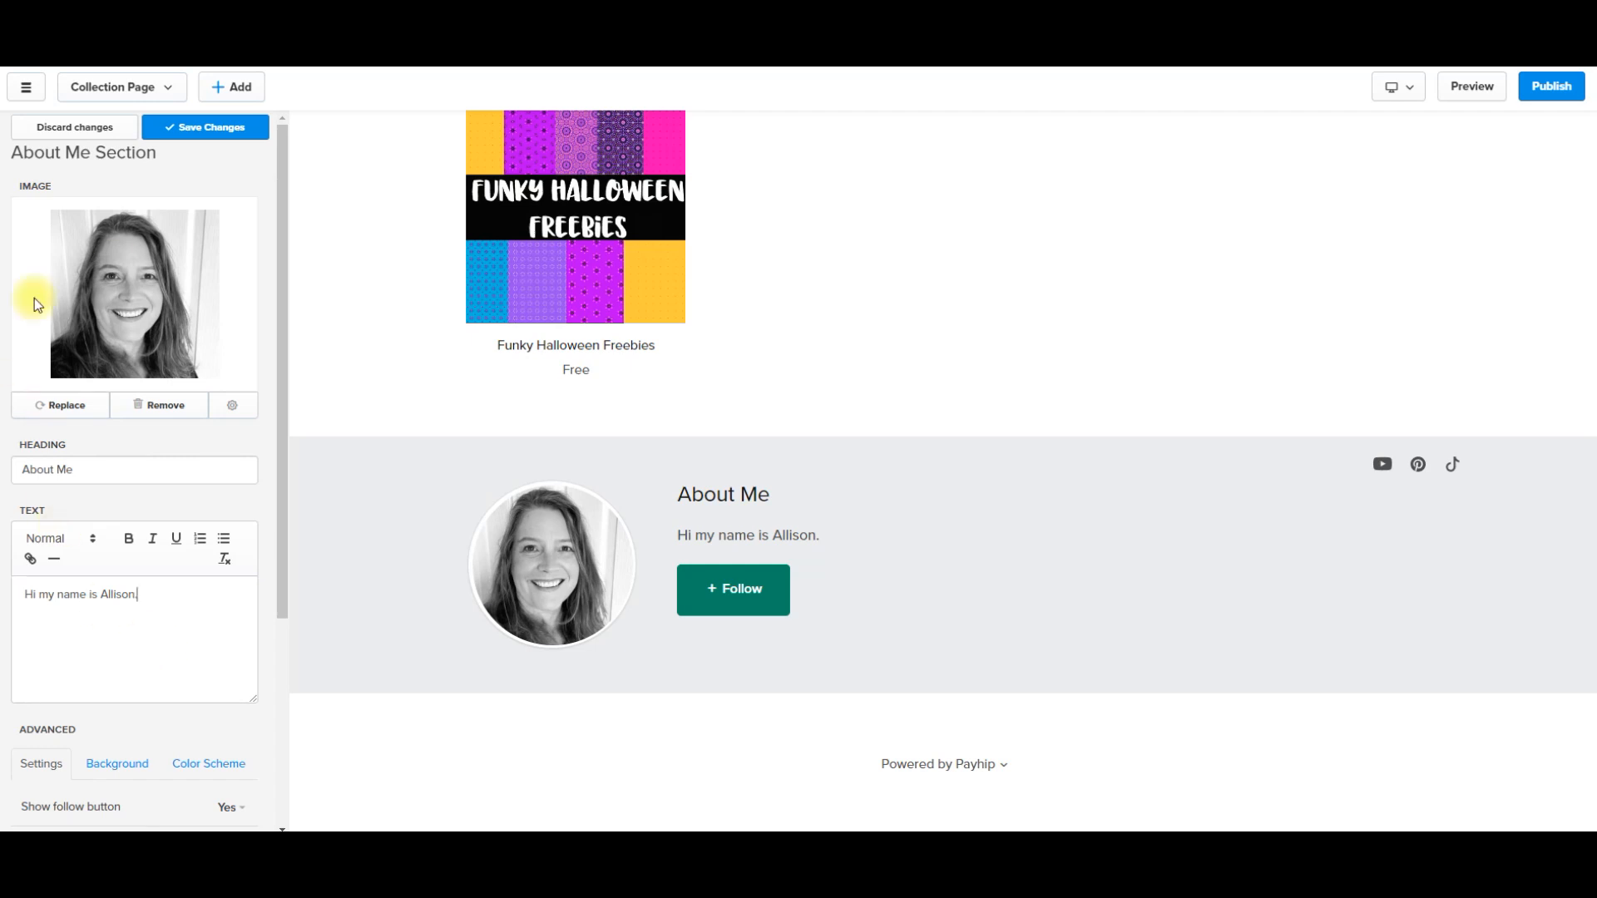
click(204, 129)
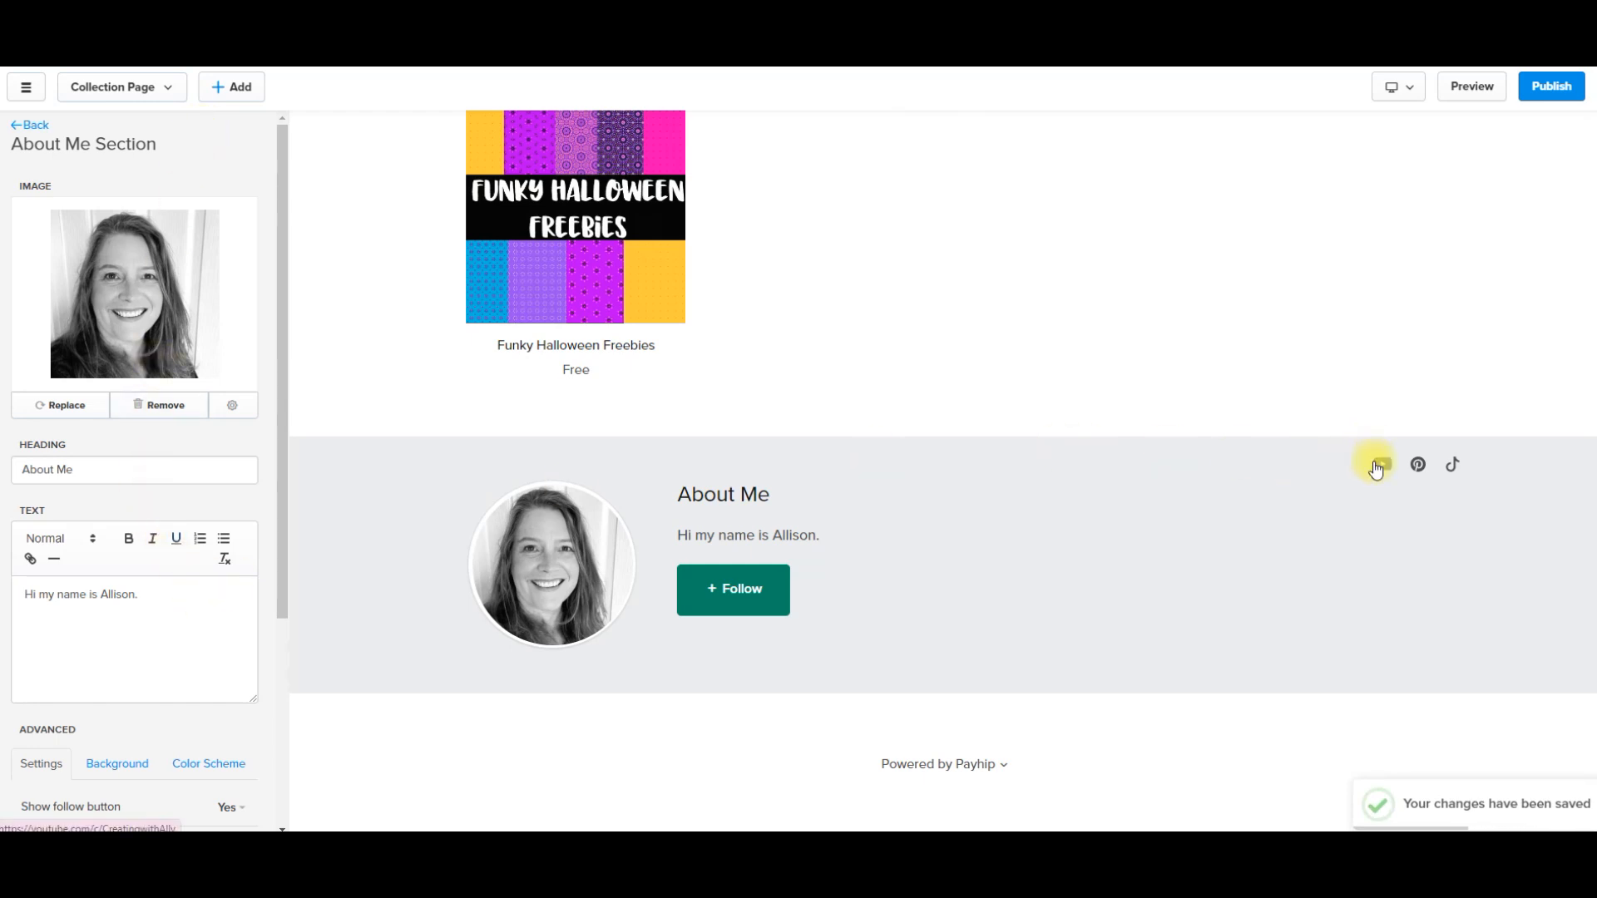
Check the About Me section's YouTube link by opening it in a new tab, and close the channel page.
scroll(75, 588, down, 4)
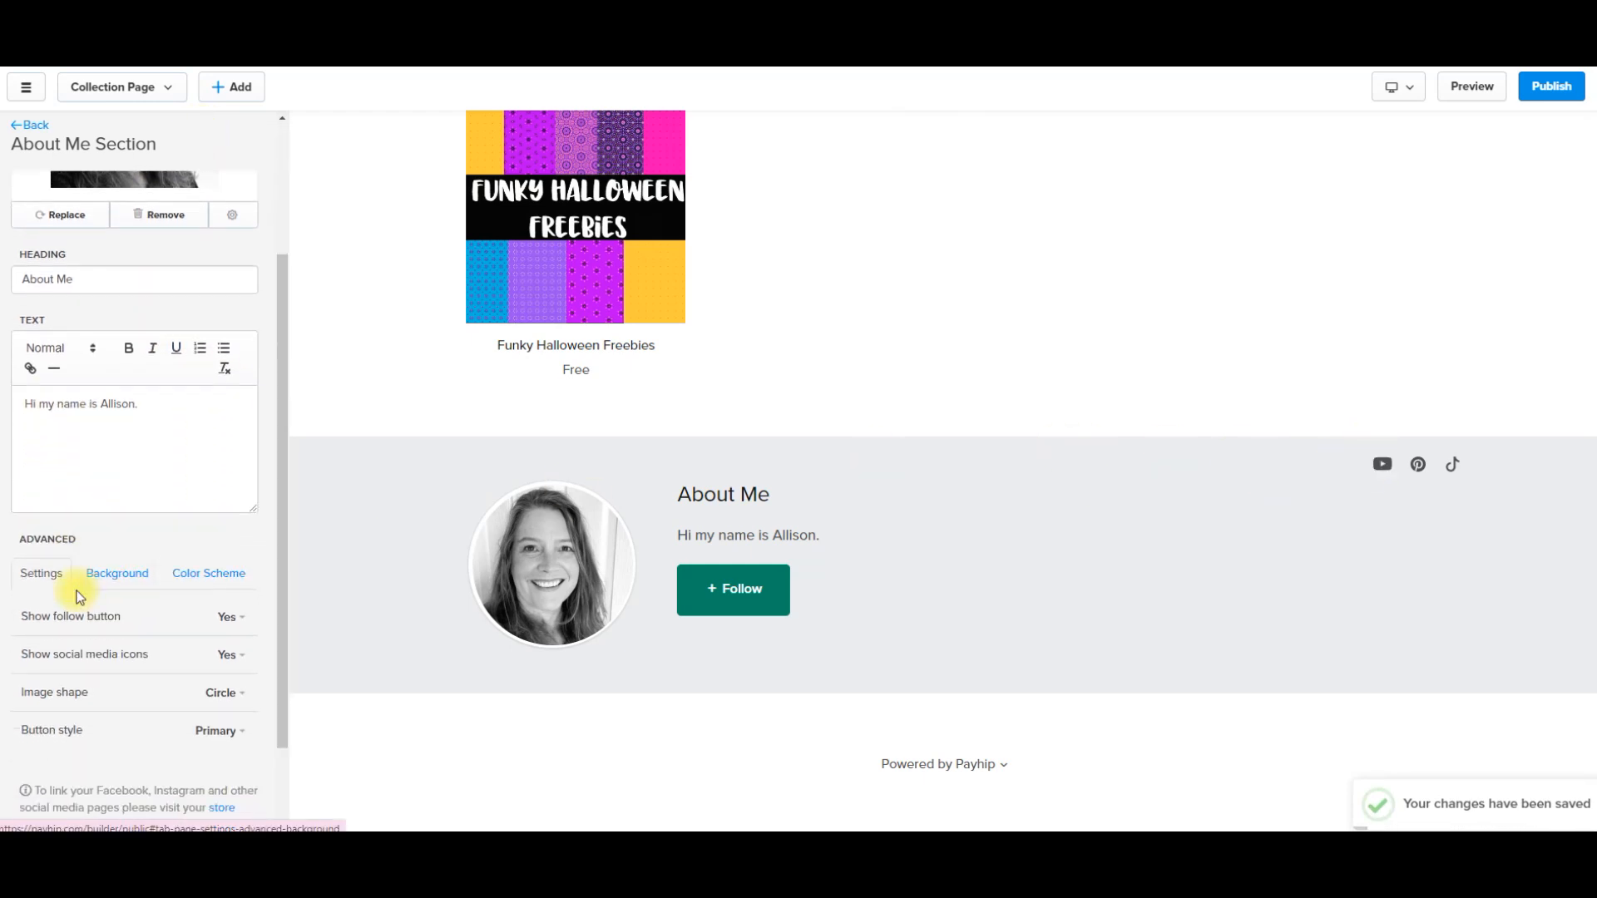
right_click(1385, 464)
click(1414, 481)
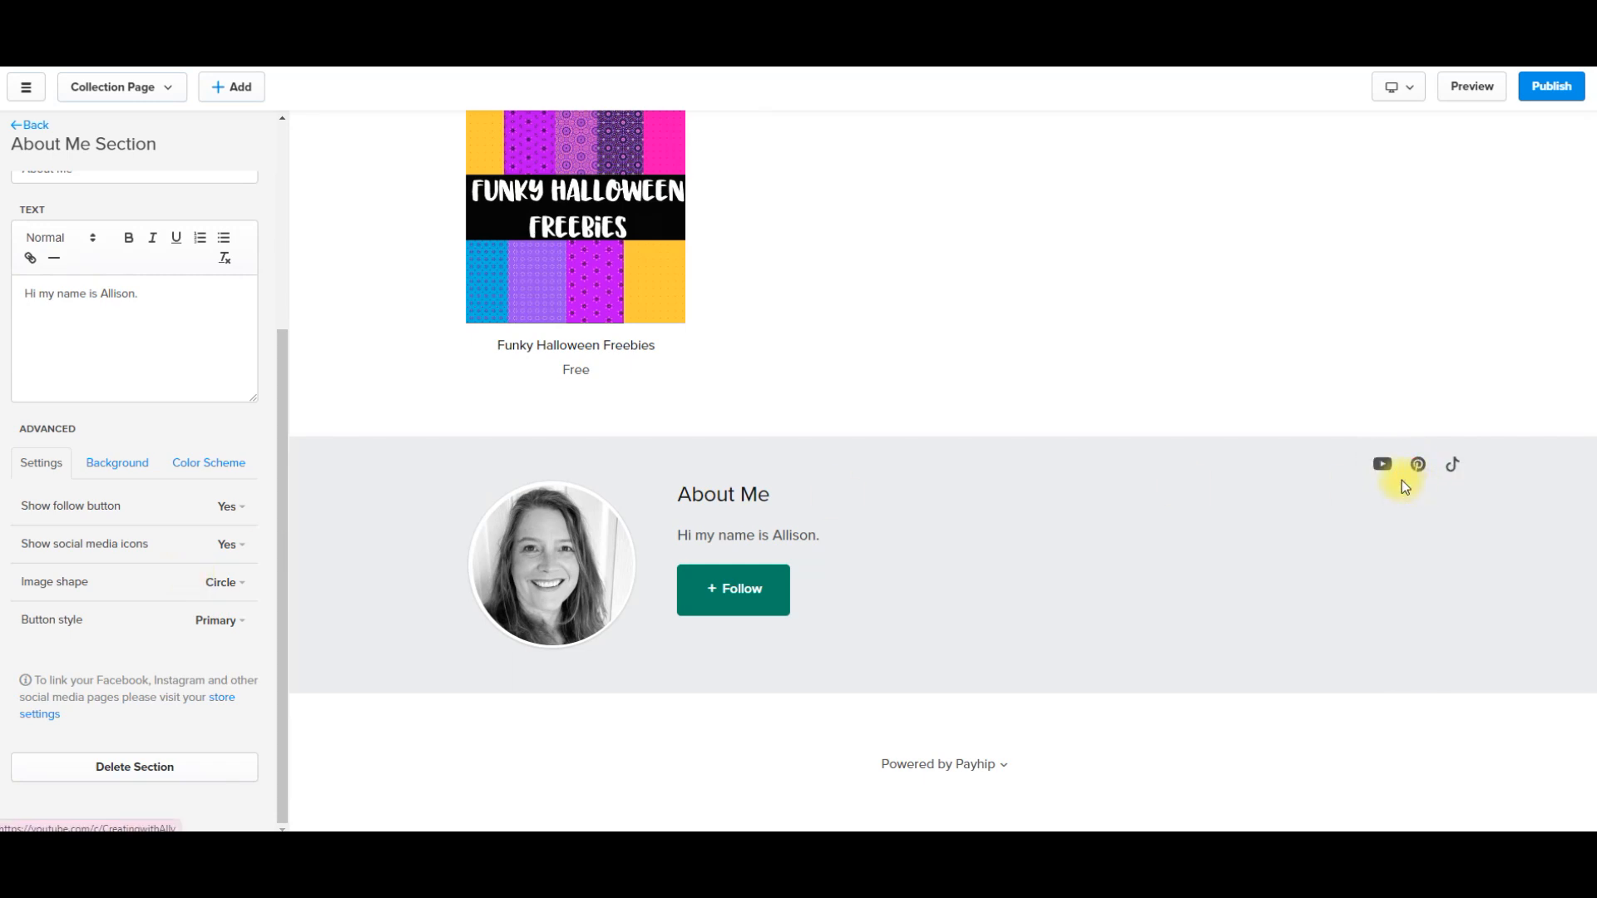
key(ctrl+Tab)
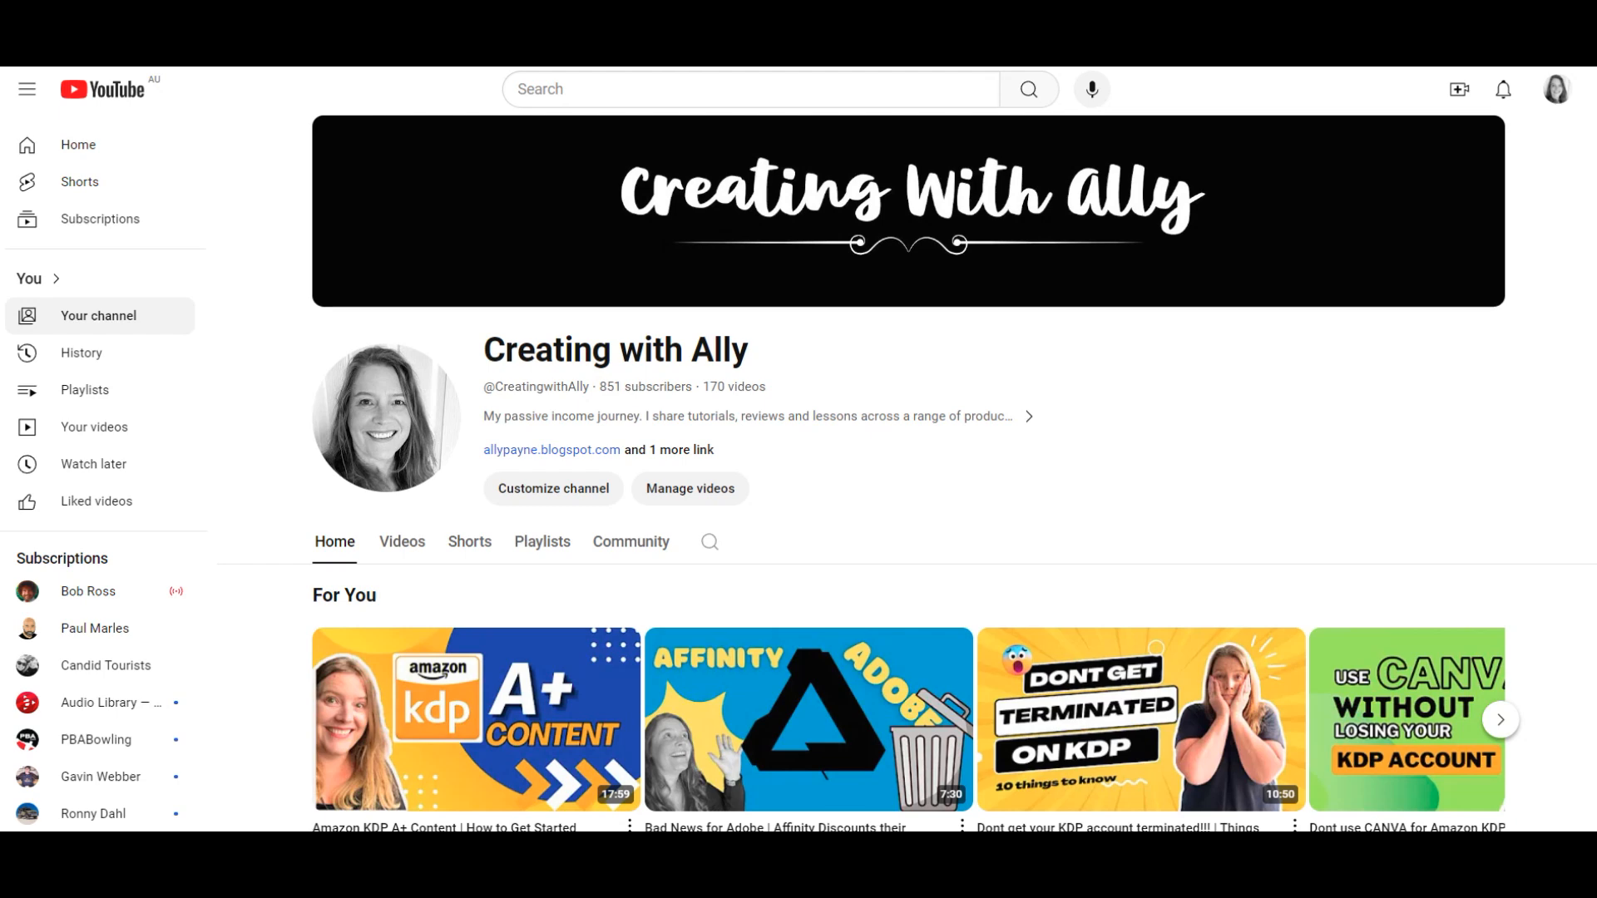
key(ctrl+w)
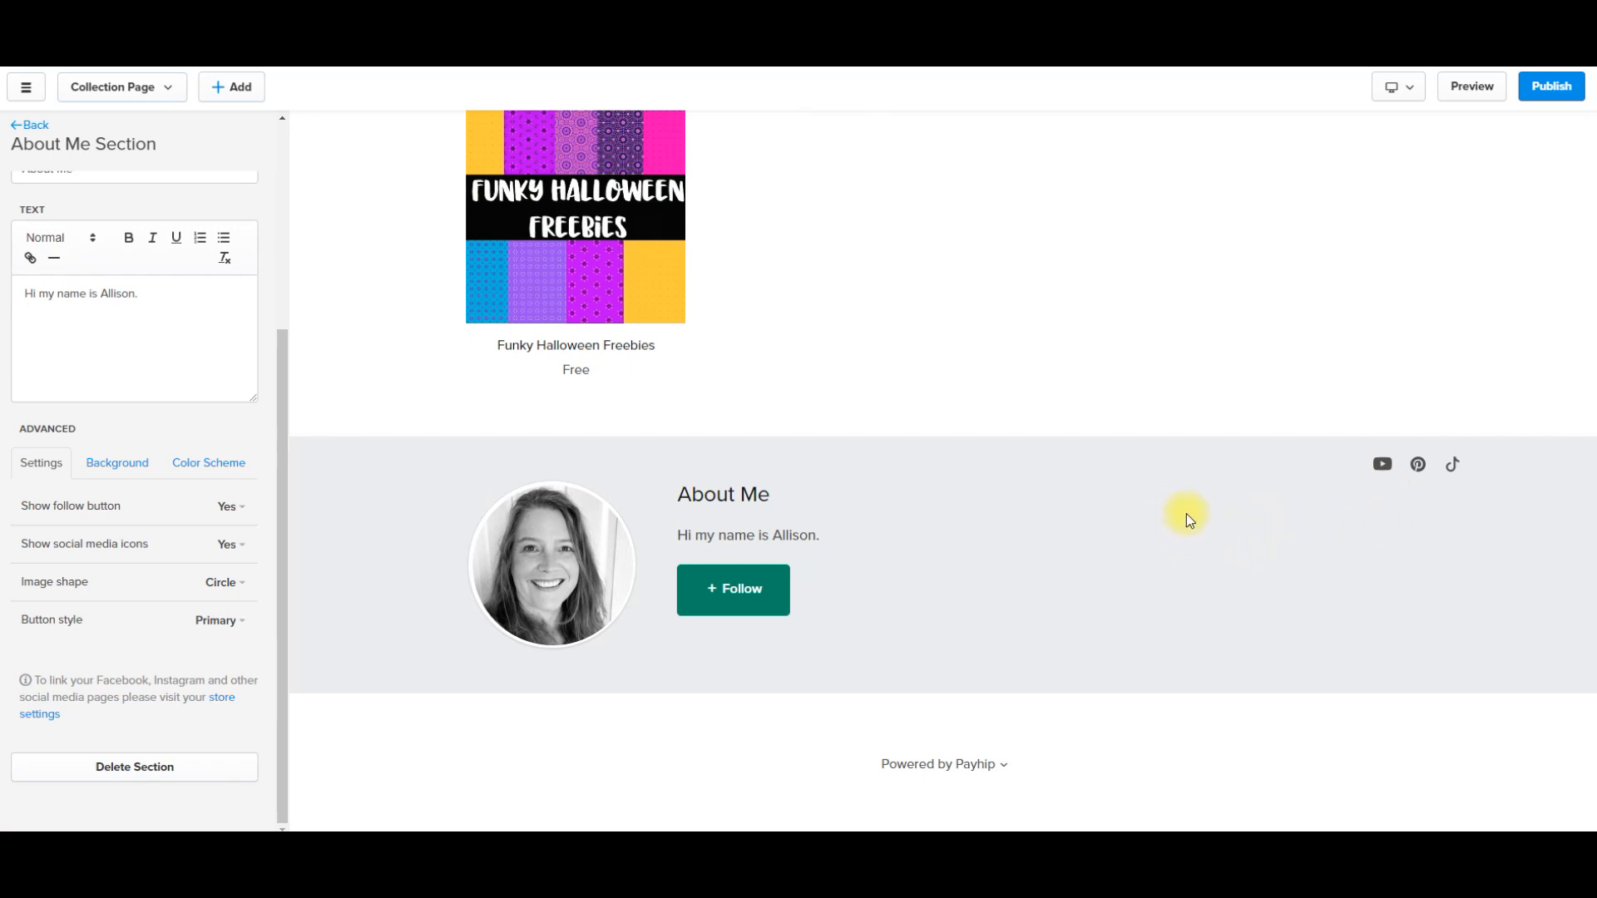
Review the dashboard's products, transactions, blog posts and reviews, and open the store link in a new tab.
scroll(1092, 564, up, 2)
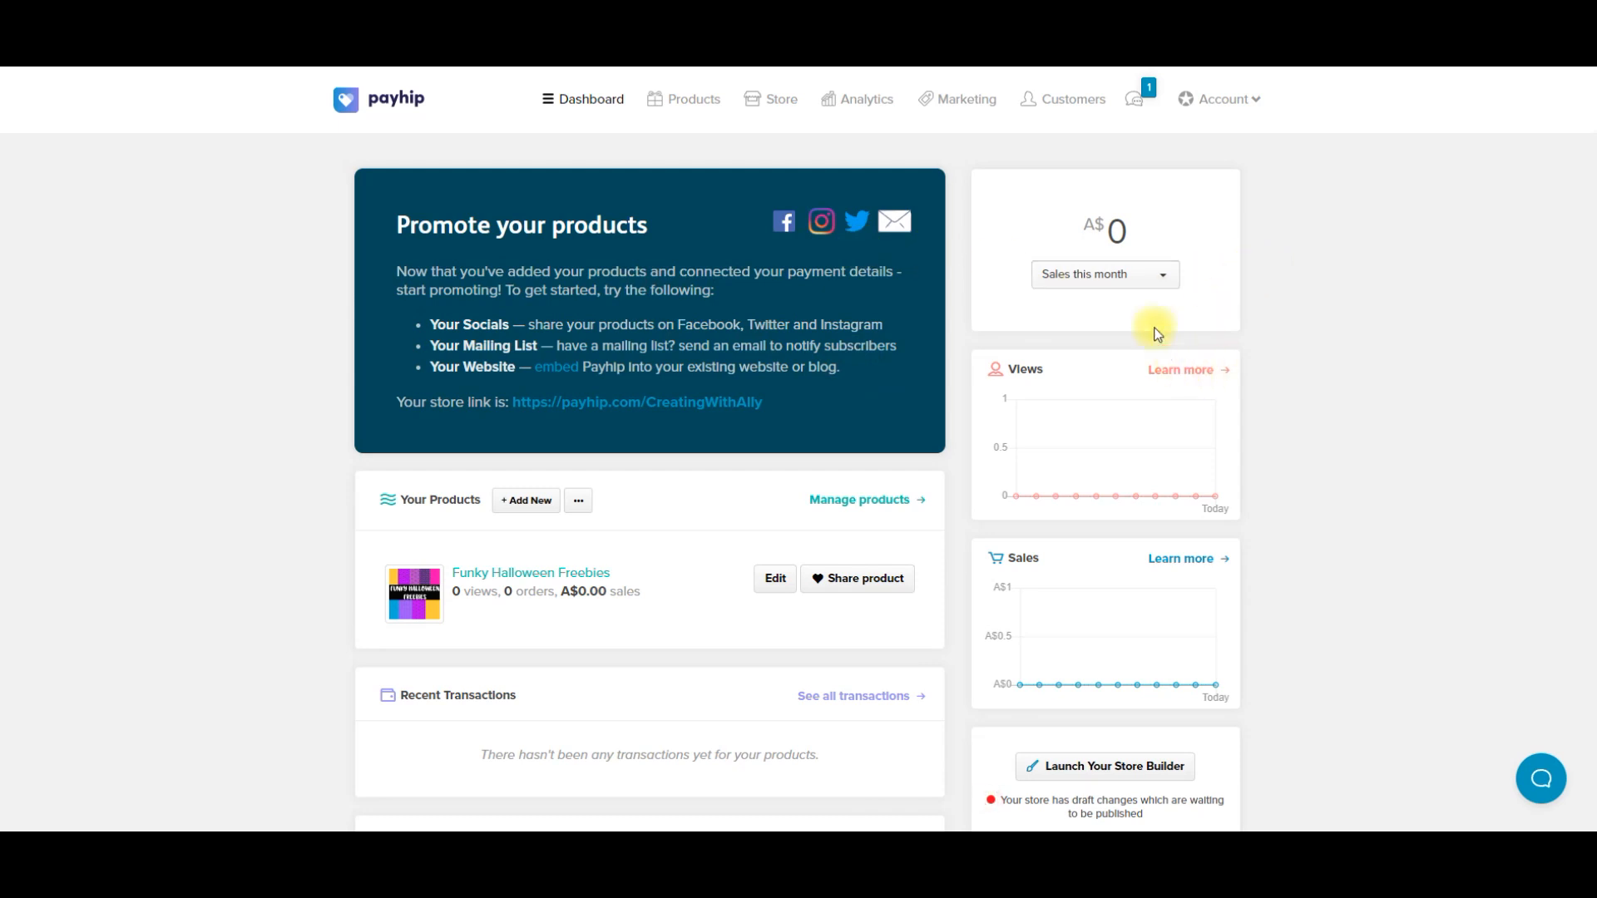
scroll(722, 582, down, 1)
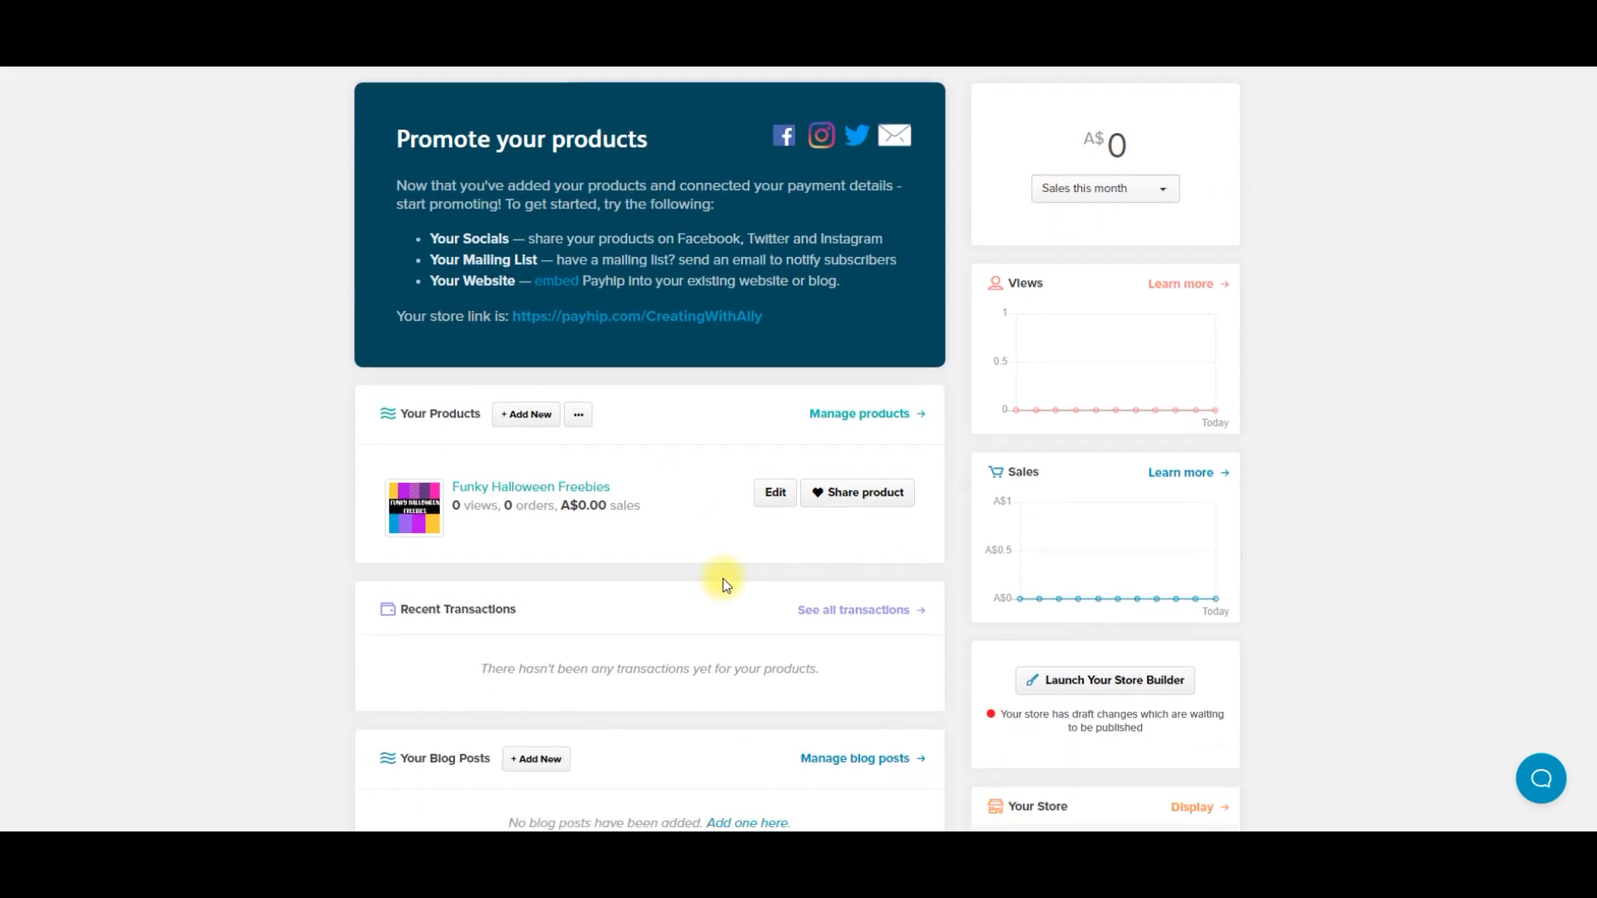
scroll(722, 577, down, 4)
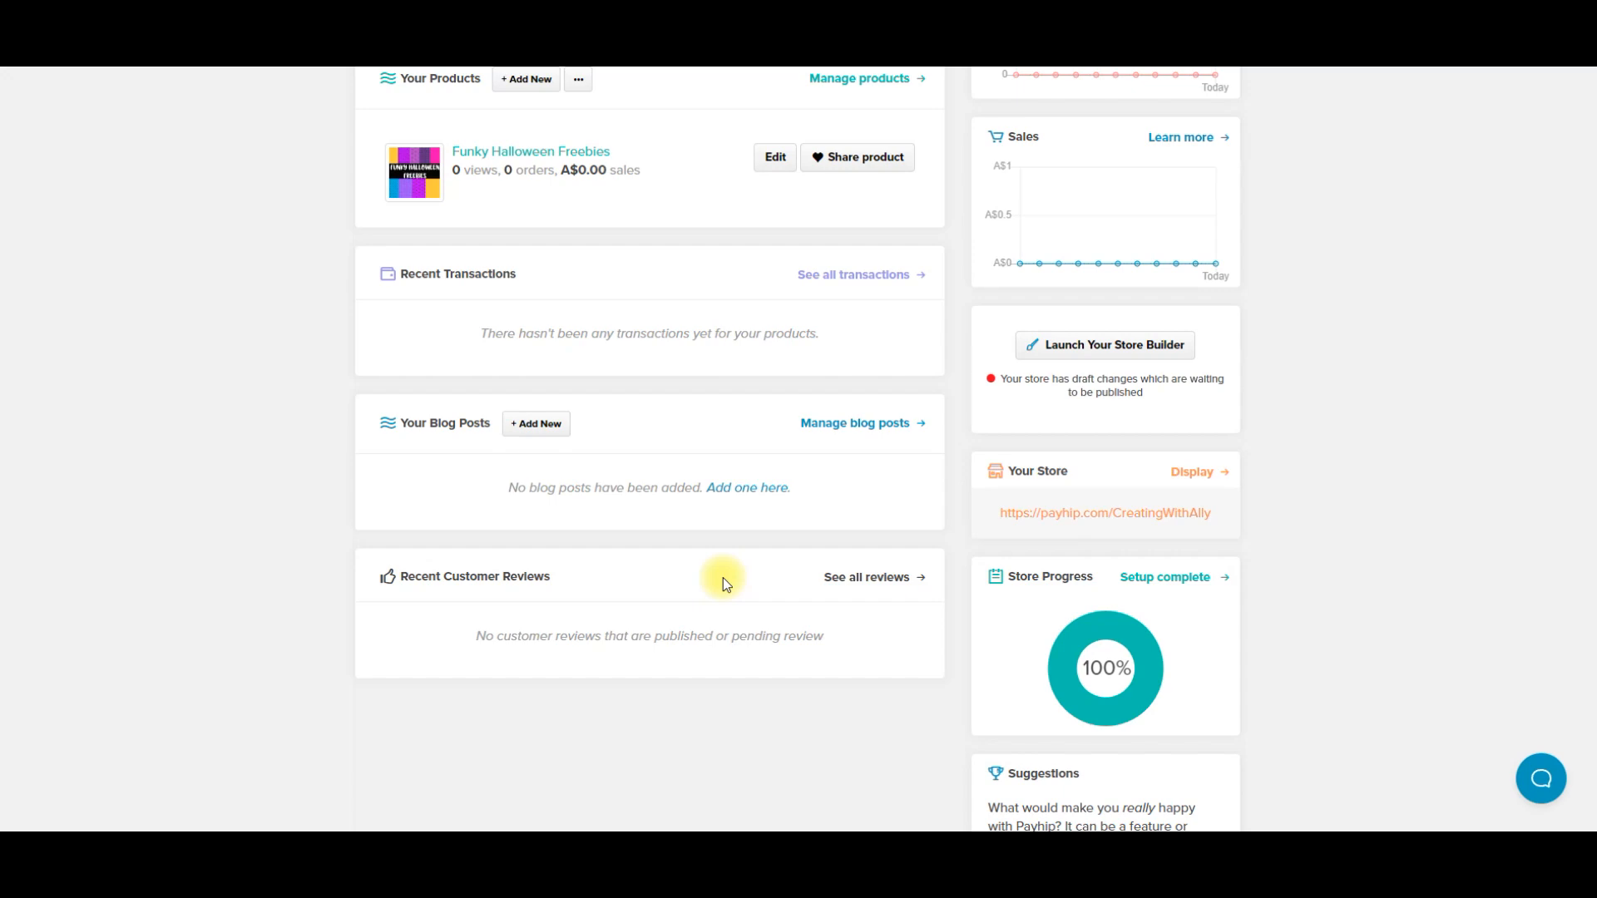
scroll(722, 577, up, 5)
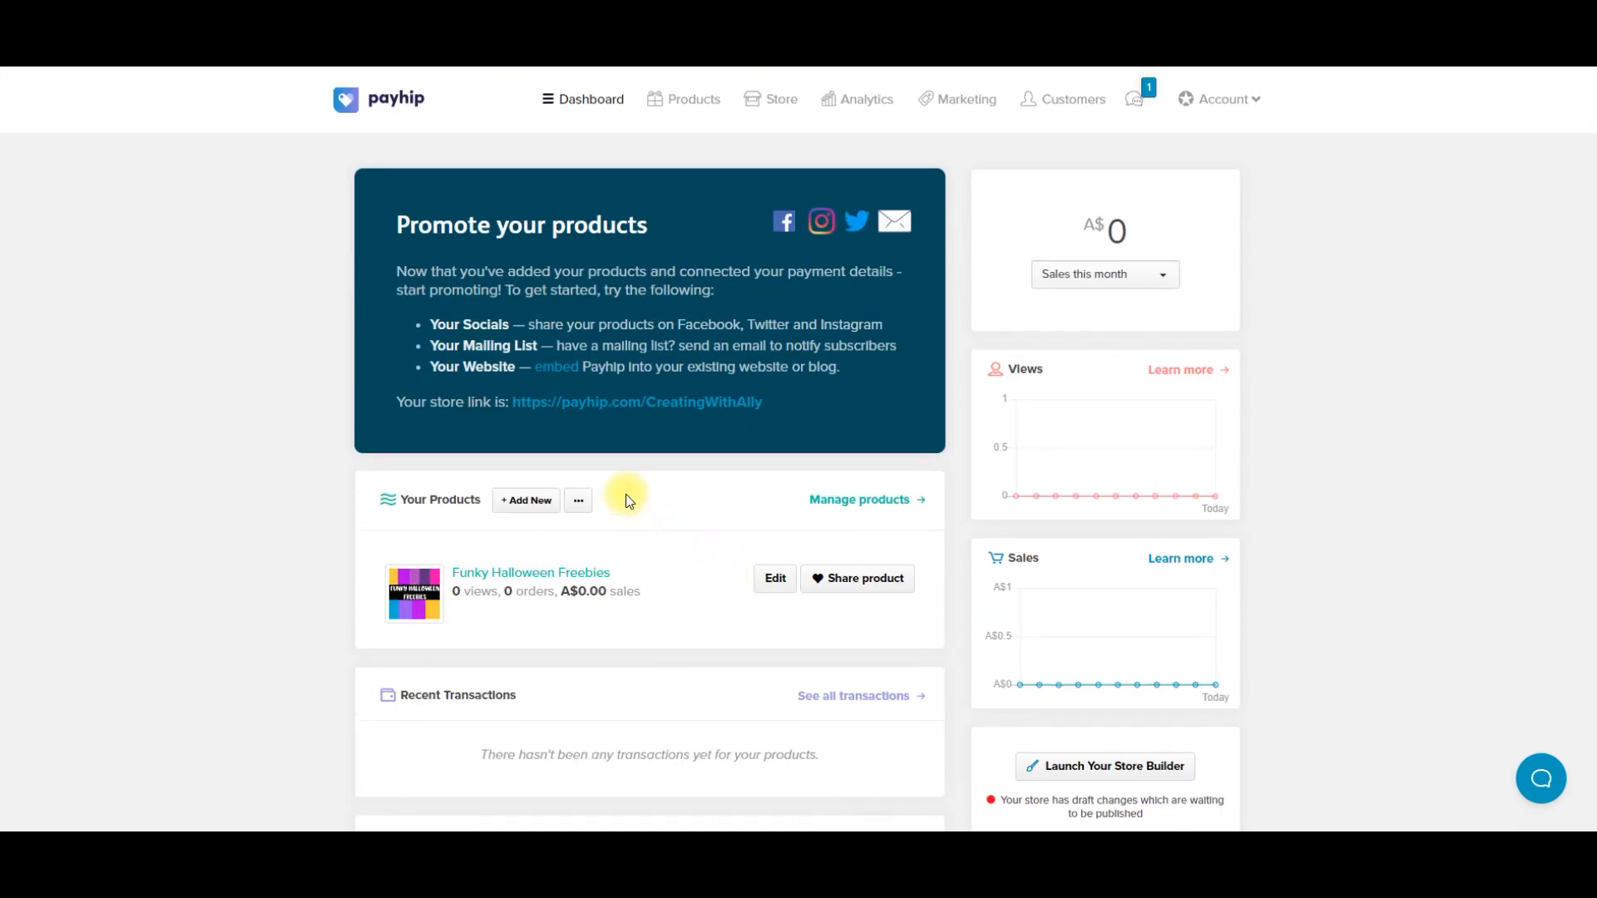
right_click(627, 402)
click(662, 419)
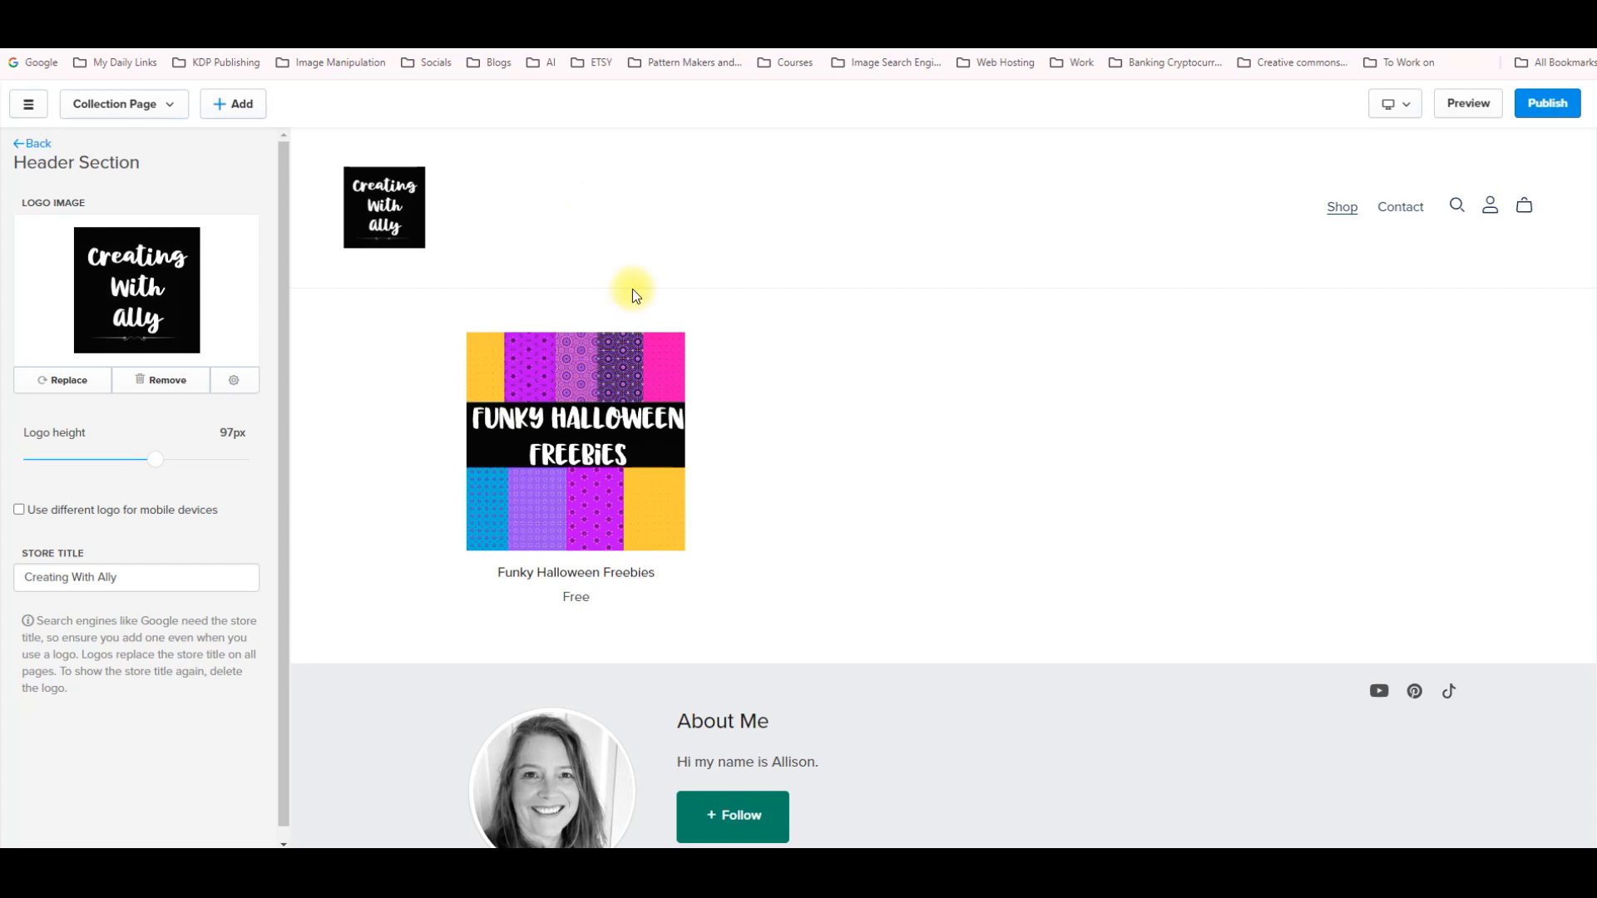
Leave the store logo settings, start adding a new section and examine the Image With Text layouts.
click(34, 144)
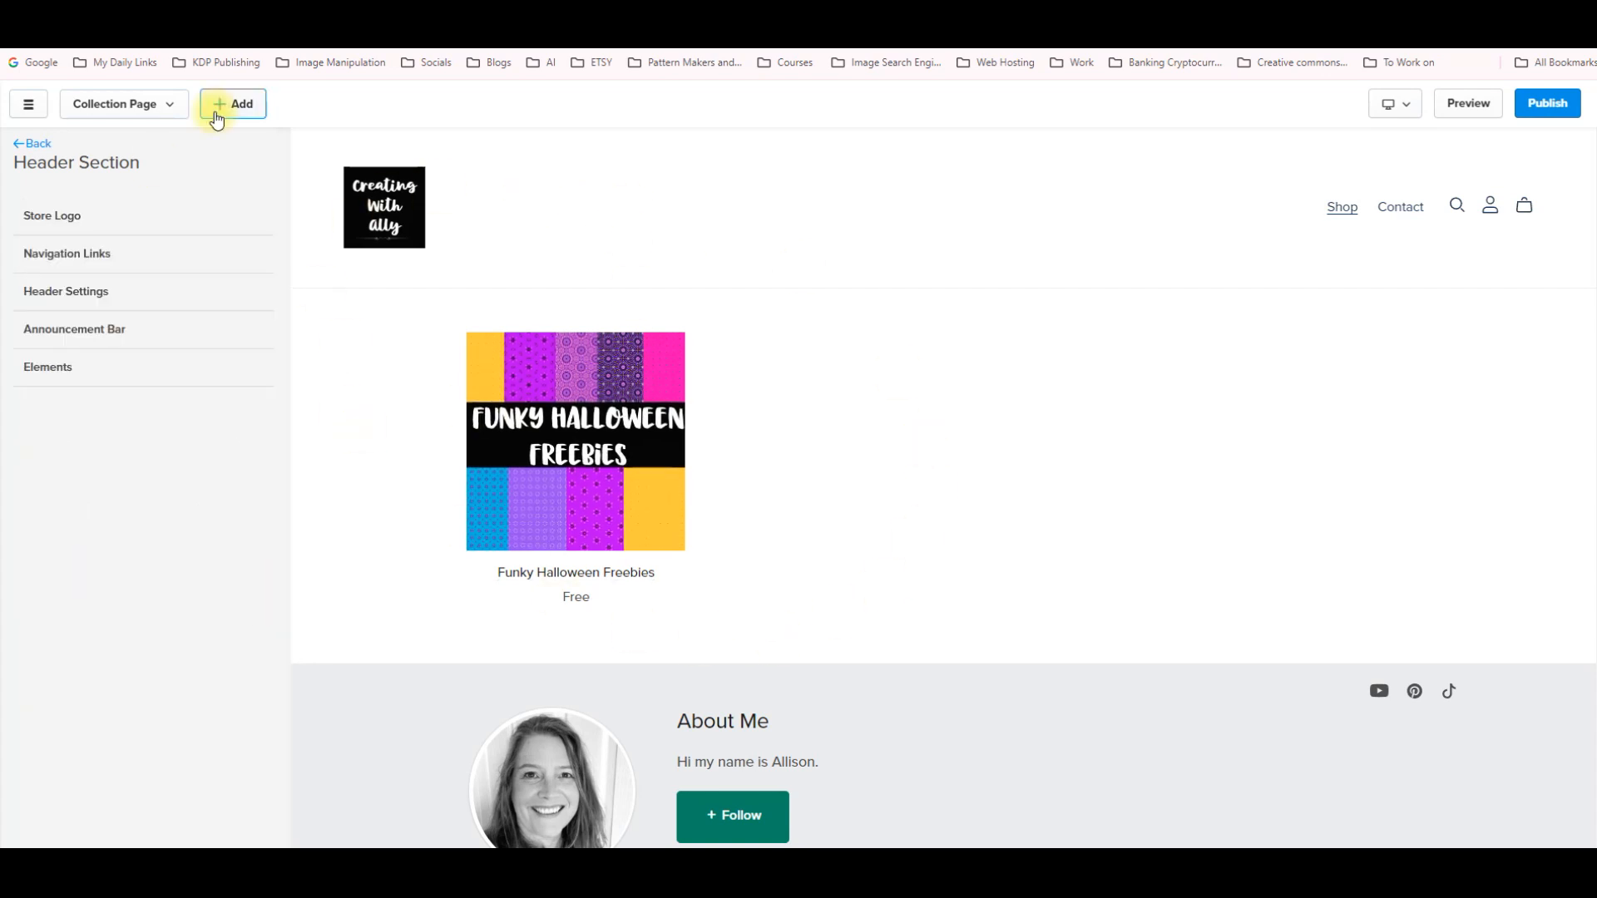
click(237, 106)
click(254, 136)
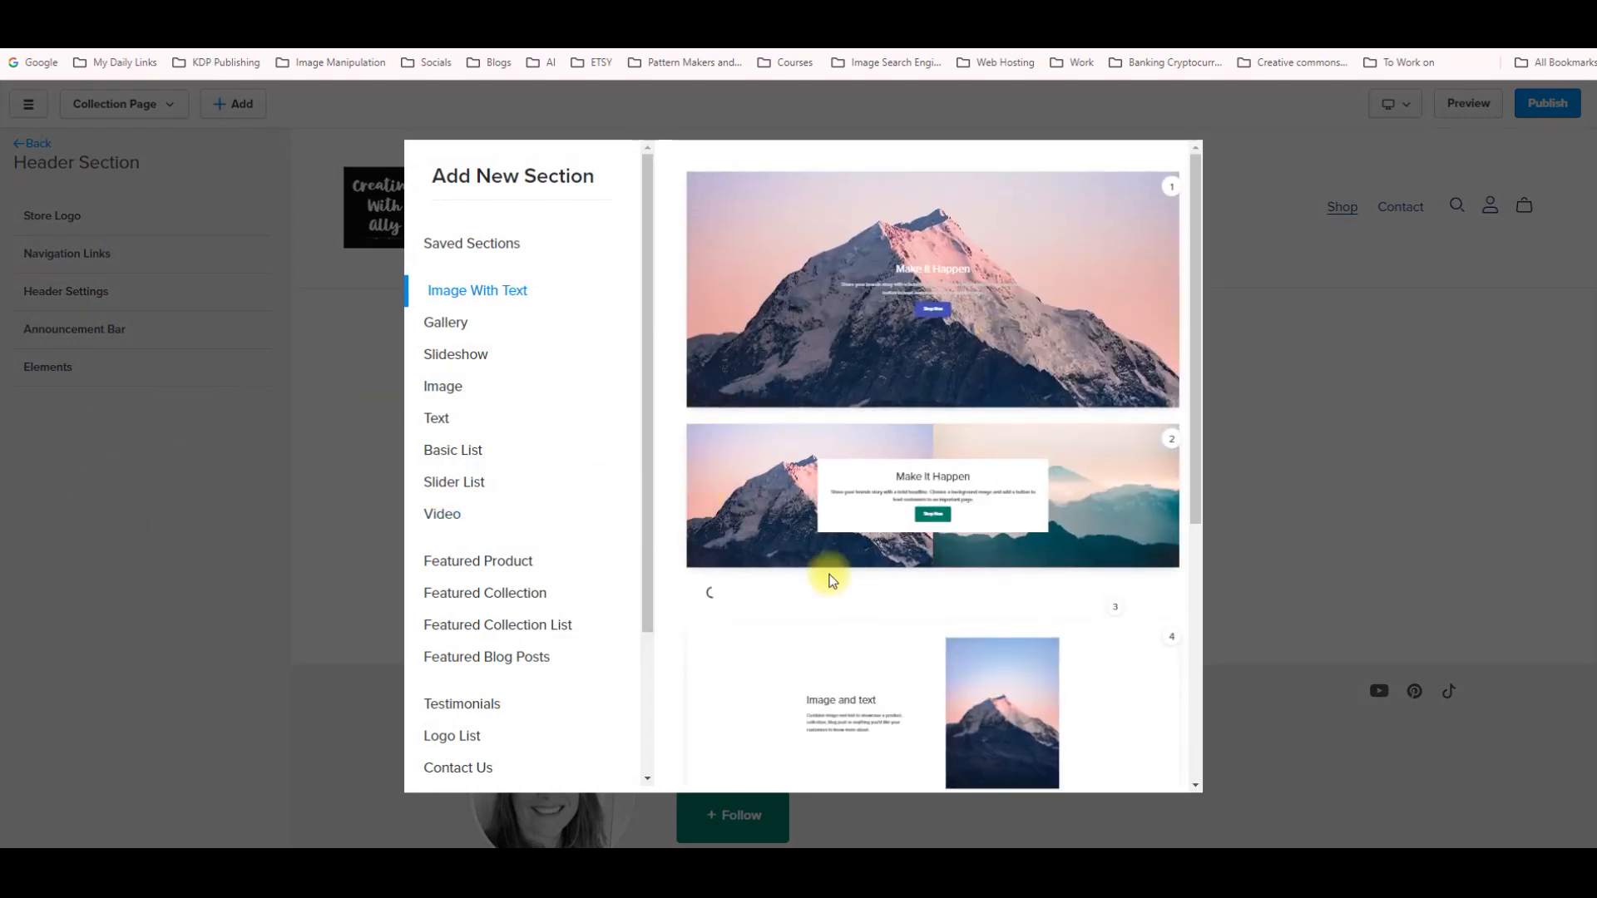
scroll(886, 356, down, 4)
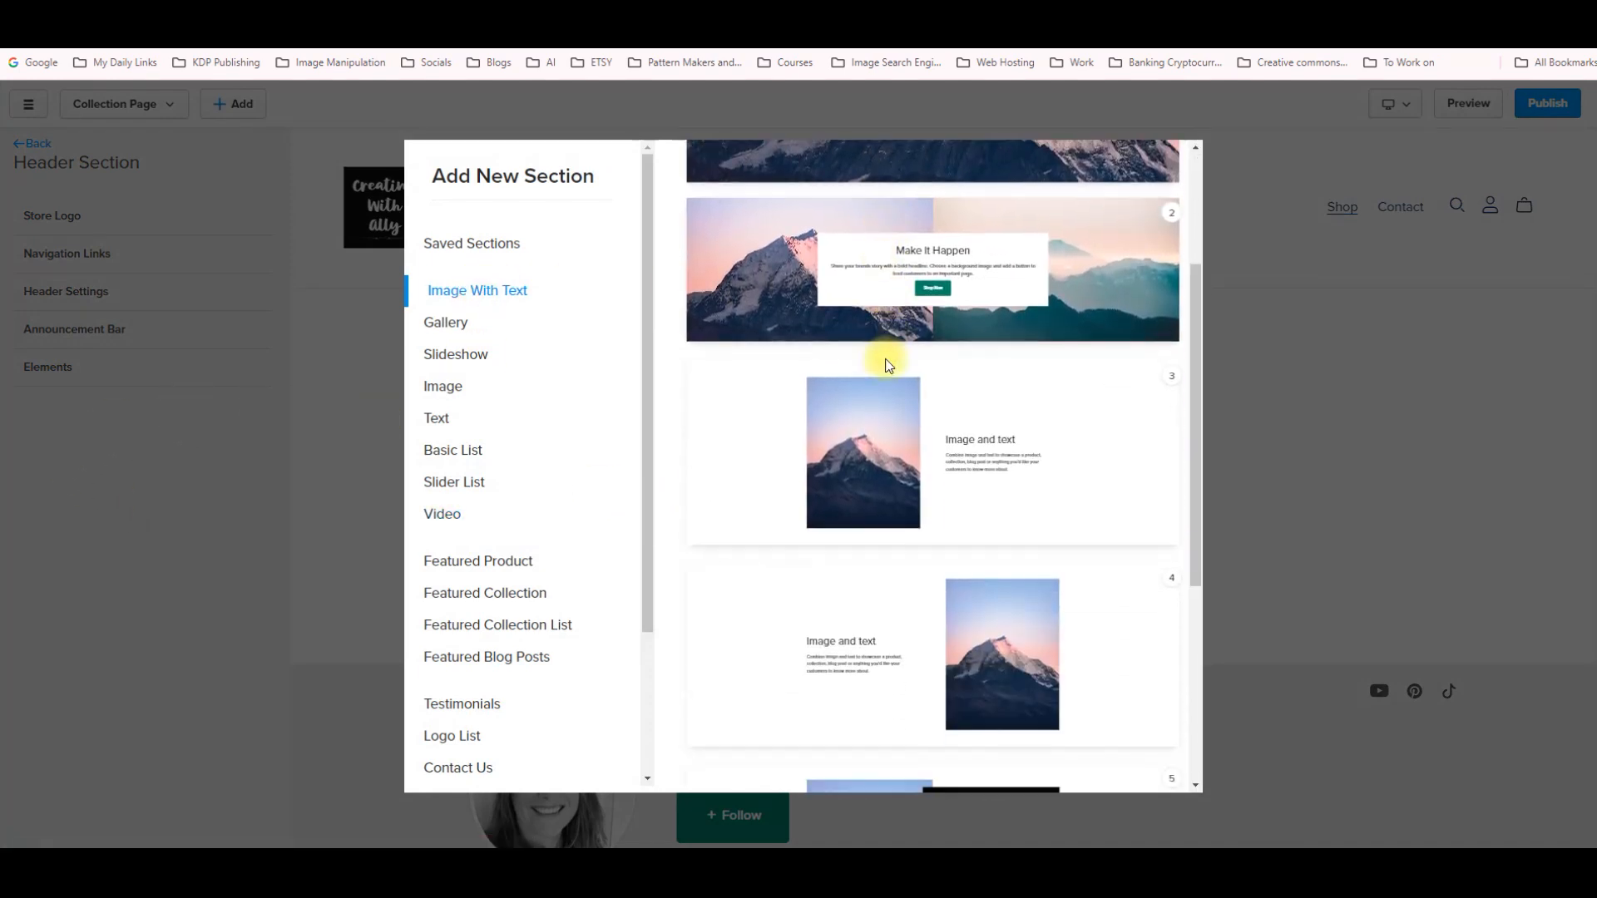
scroll(873, 372, down, 3)
scroll(862, 382, up, 6)
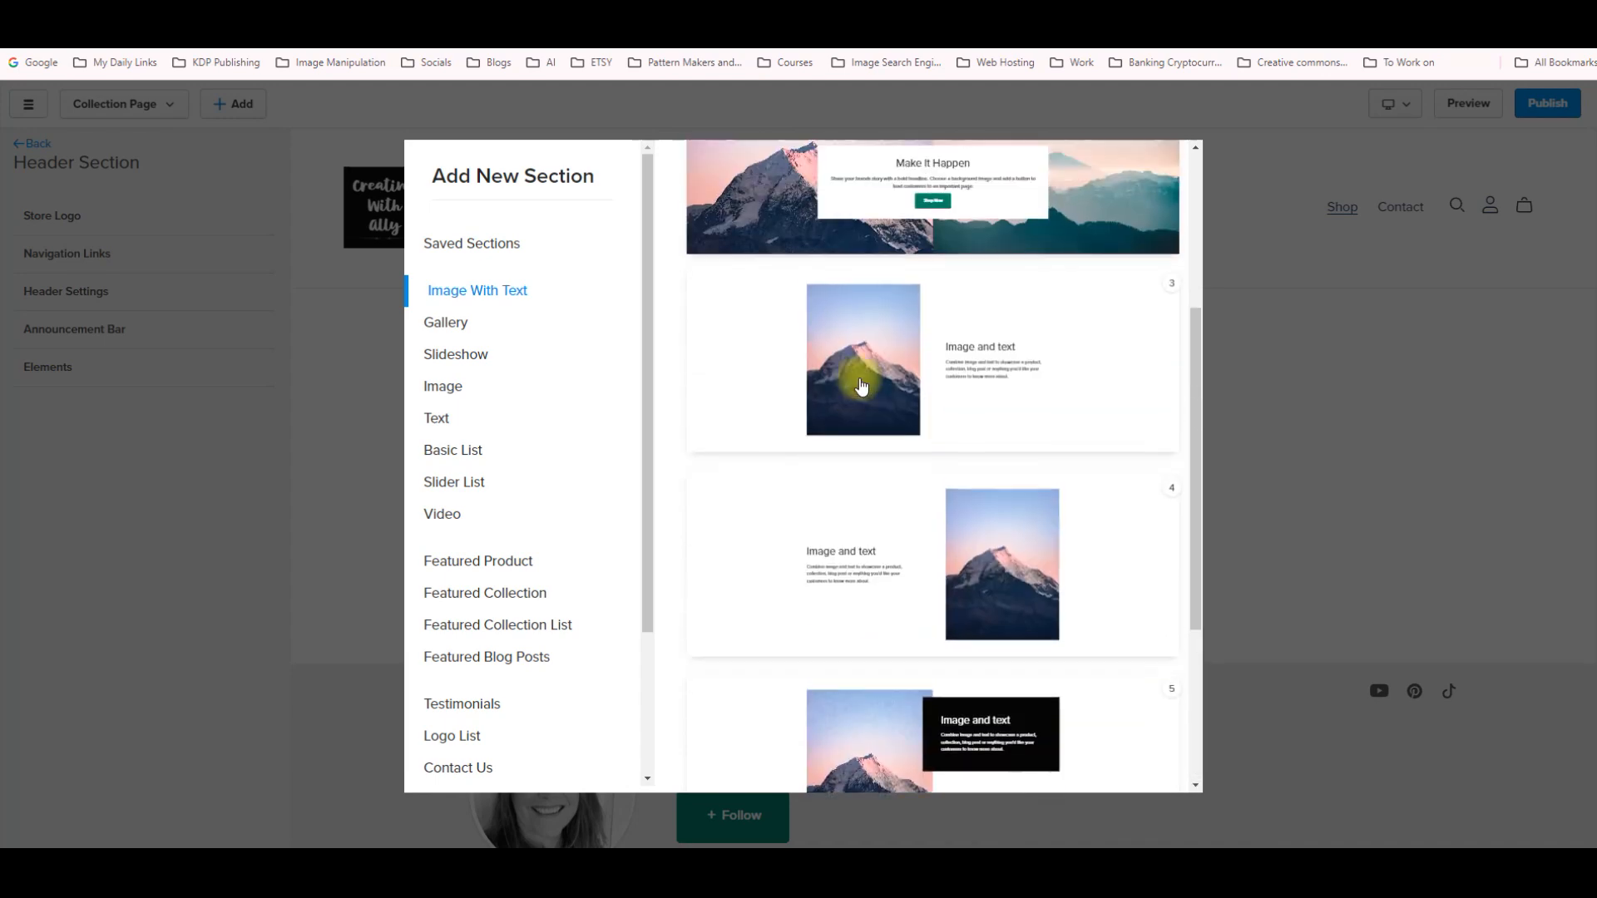
Examine the Gallery, Slideshow, Image, Text, Basic List, Featured Product and Featured Blog Posts layouts, and return to Image With Text.
click(453, 321)
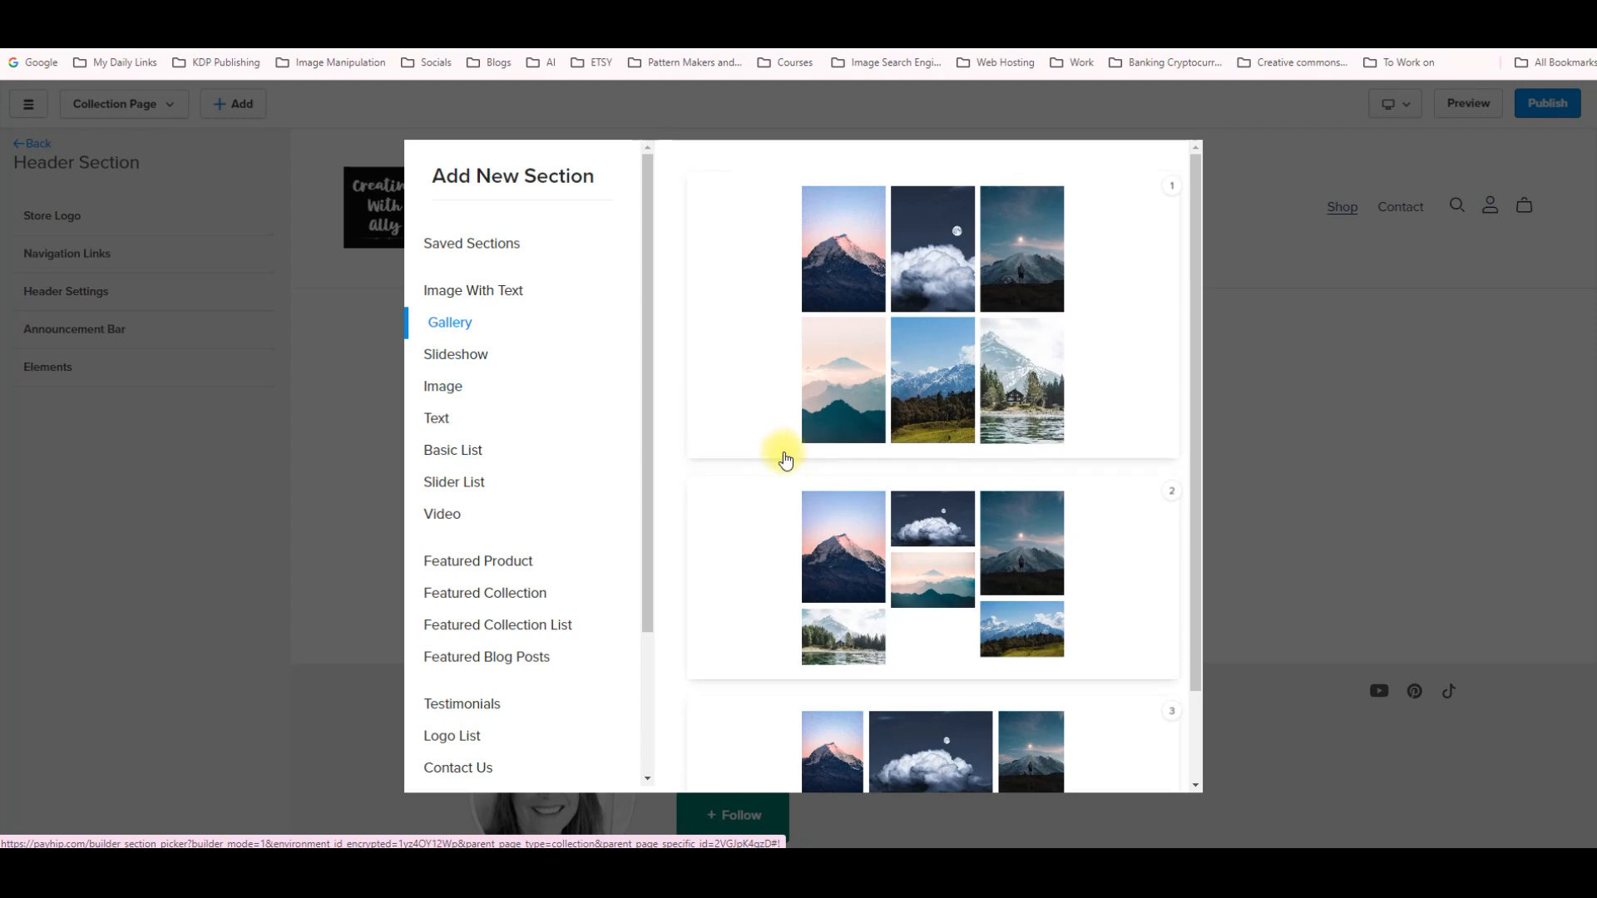
scroll(783, 457, down, 1)
click(455, 354)
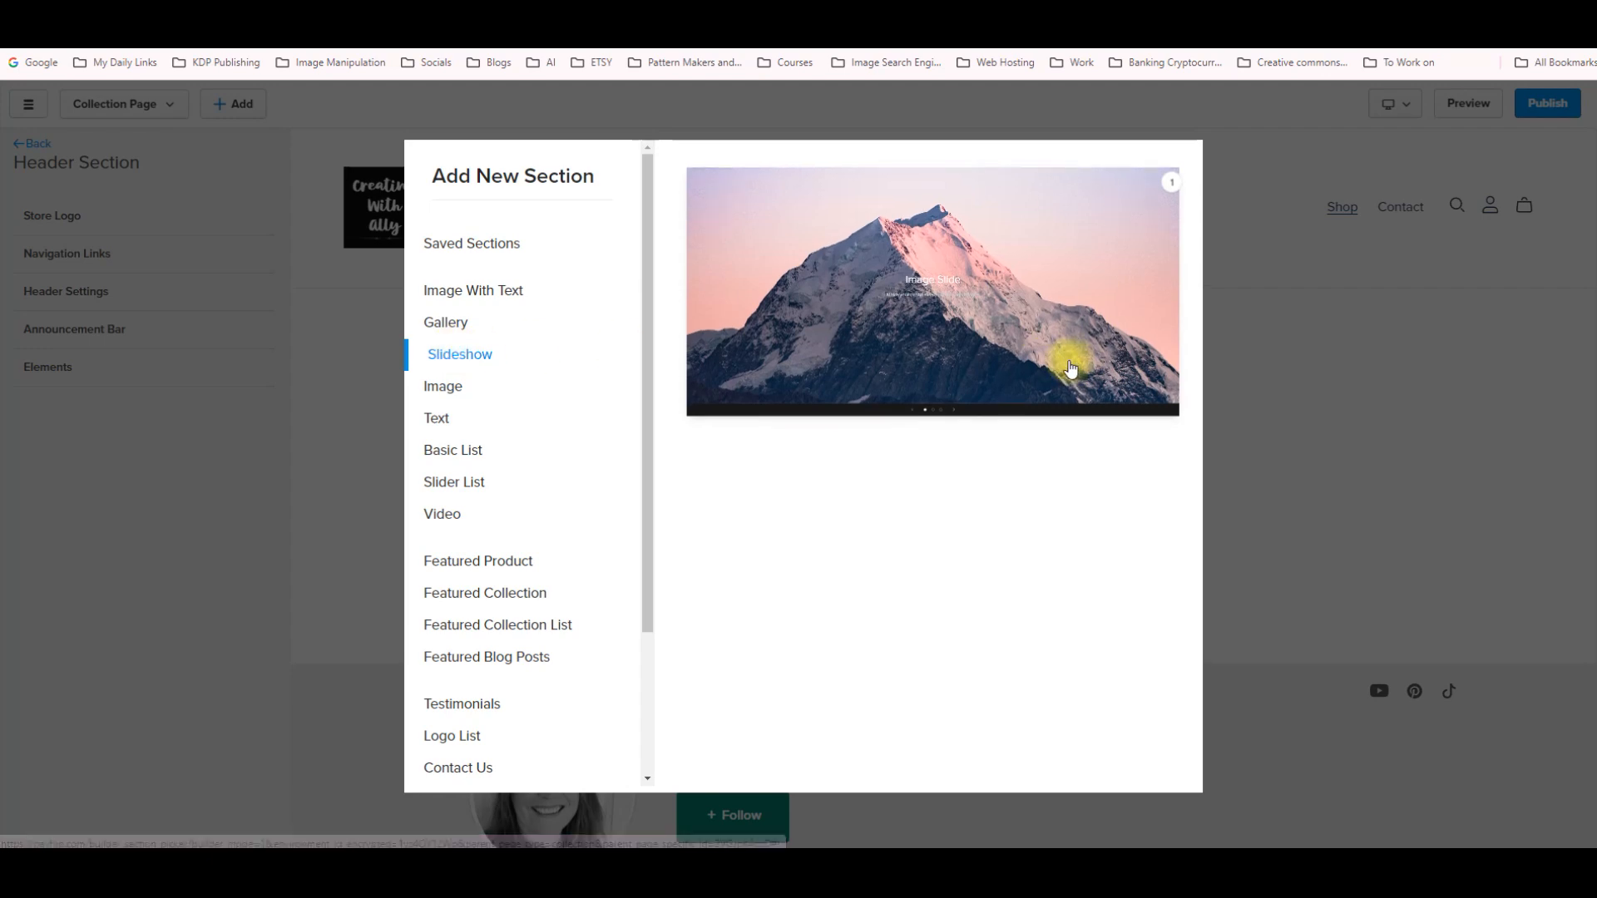
click(449, 386)
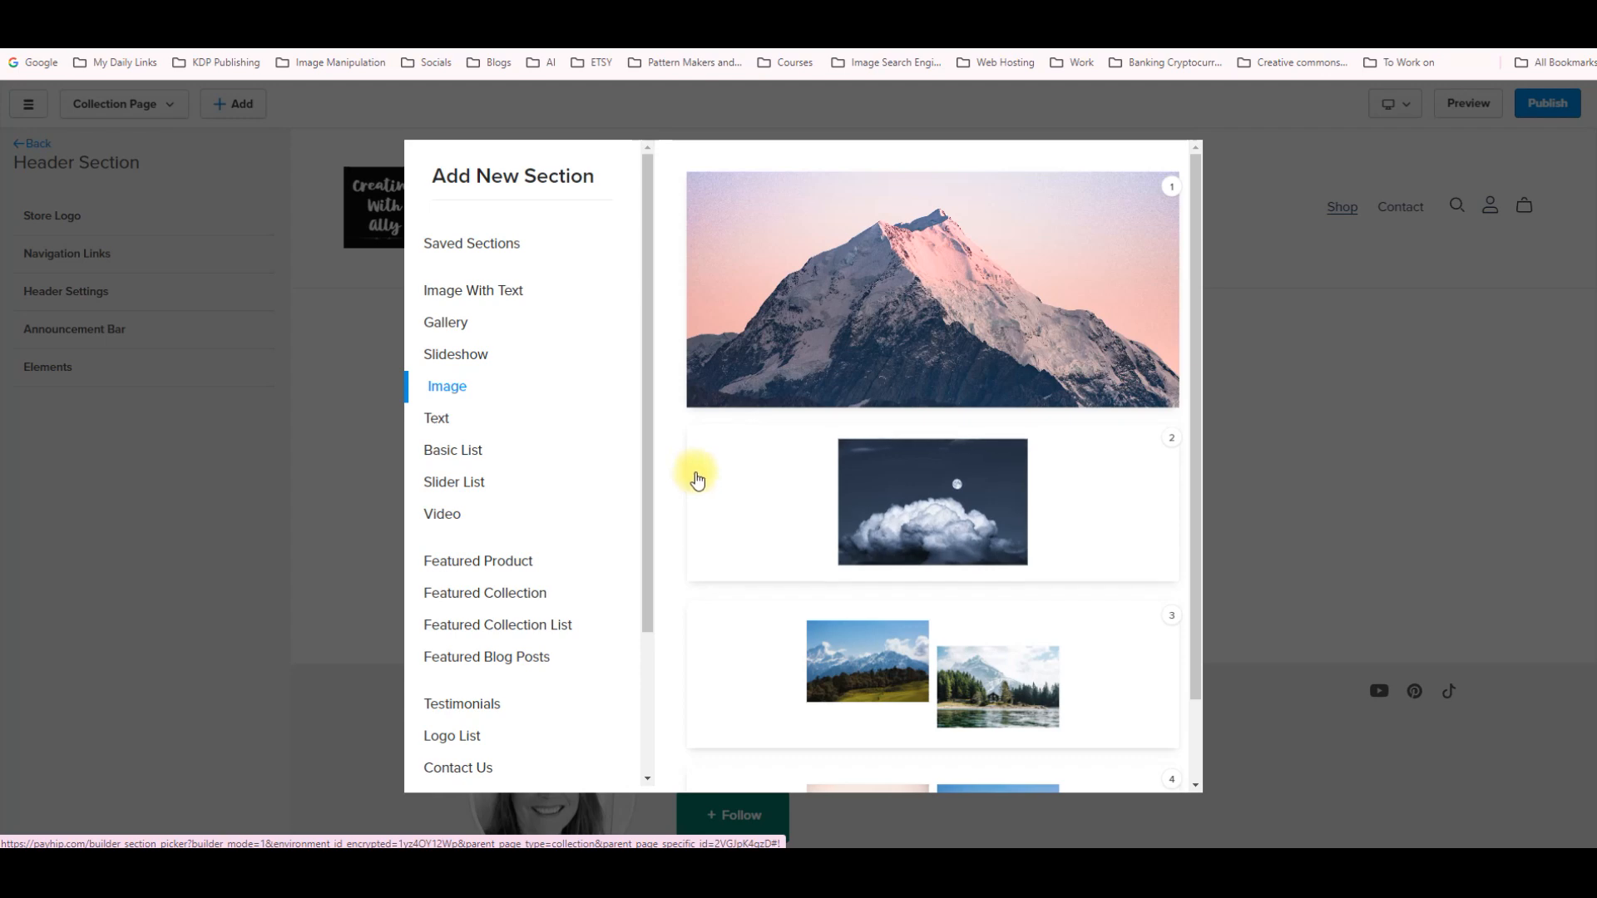
click(432, 419)
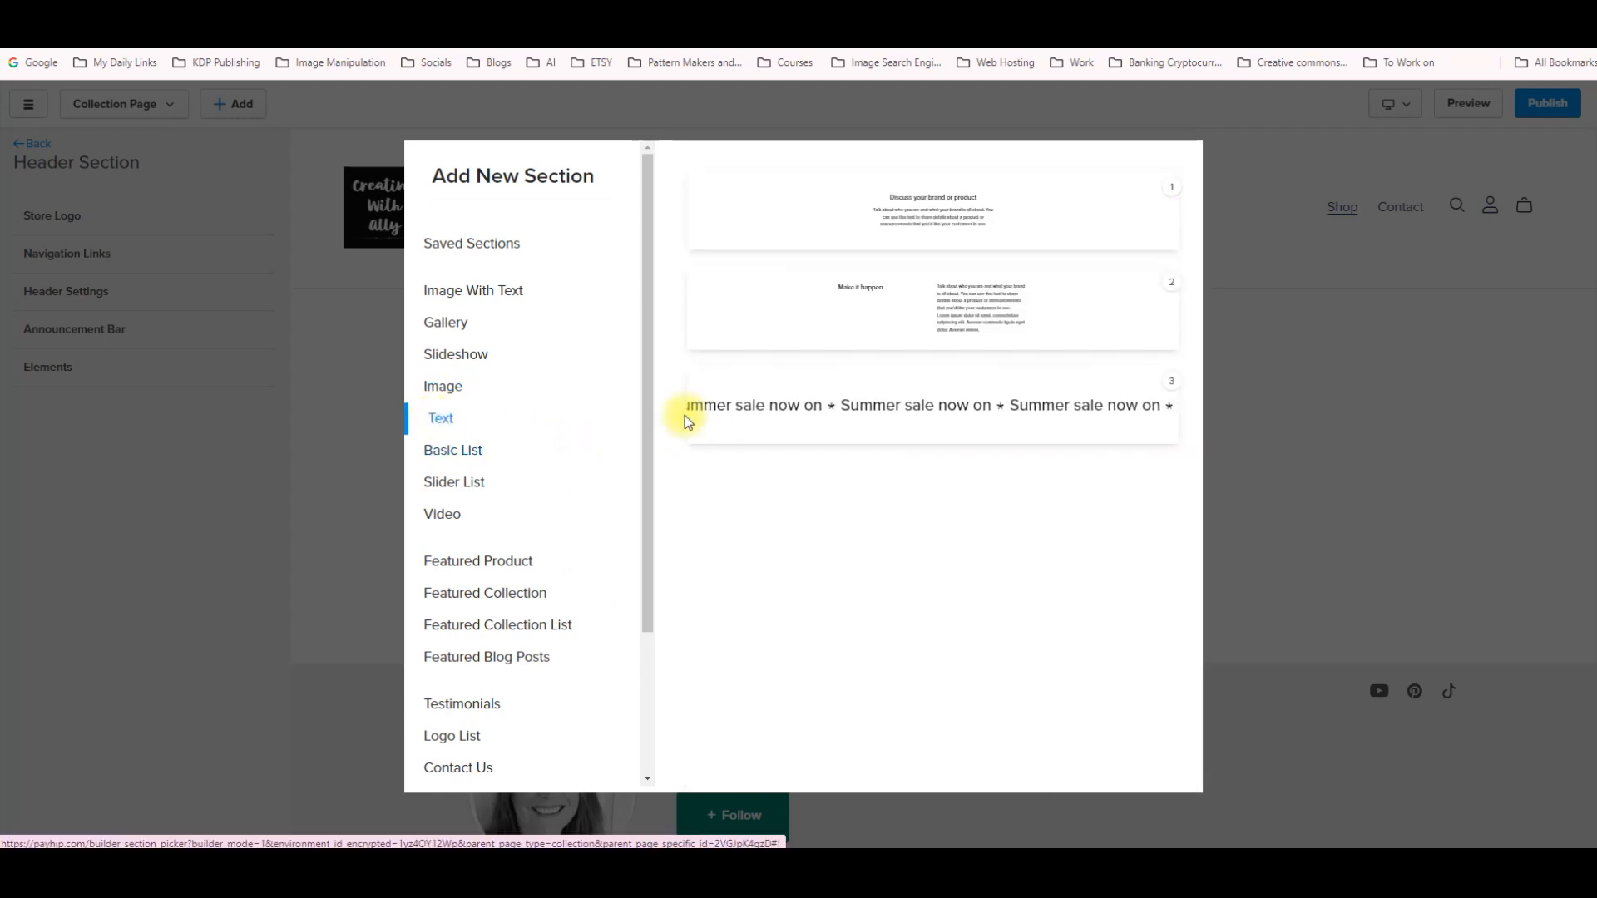
click(481, 452)
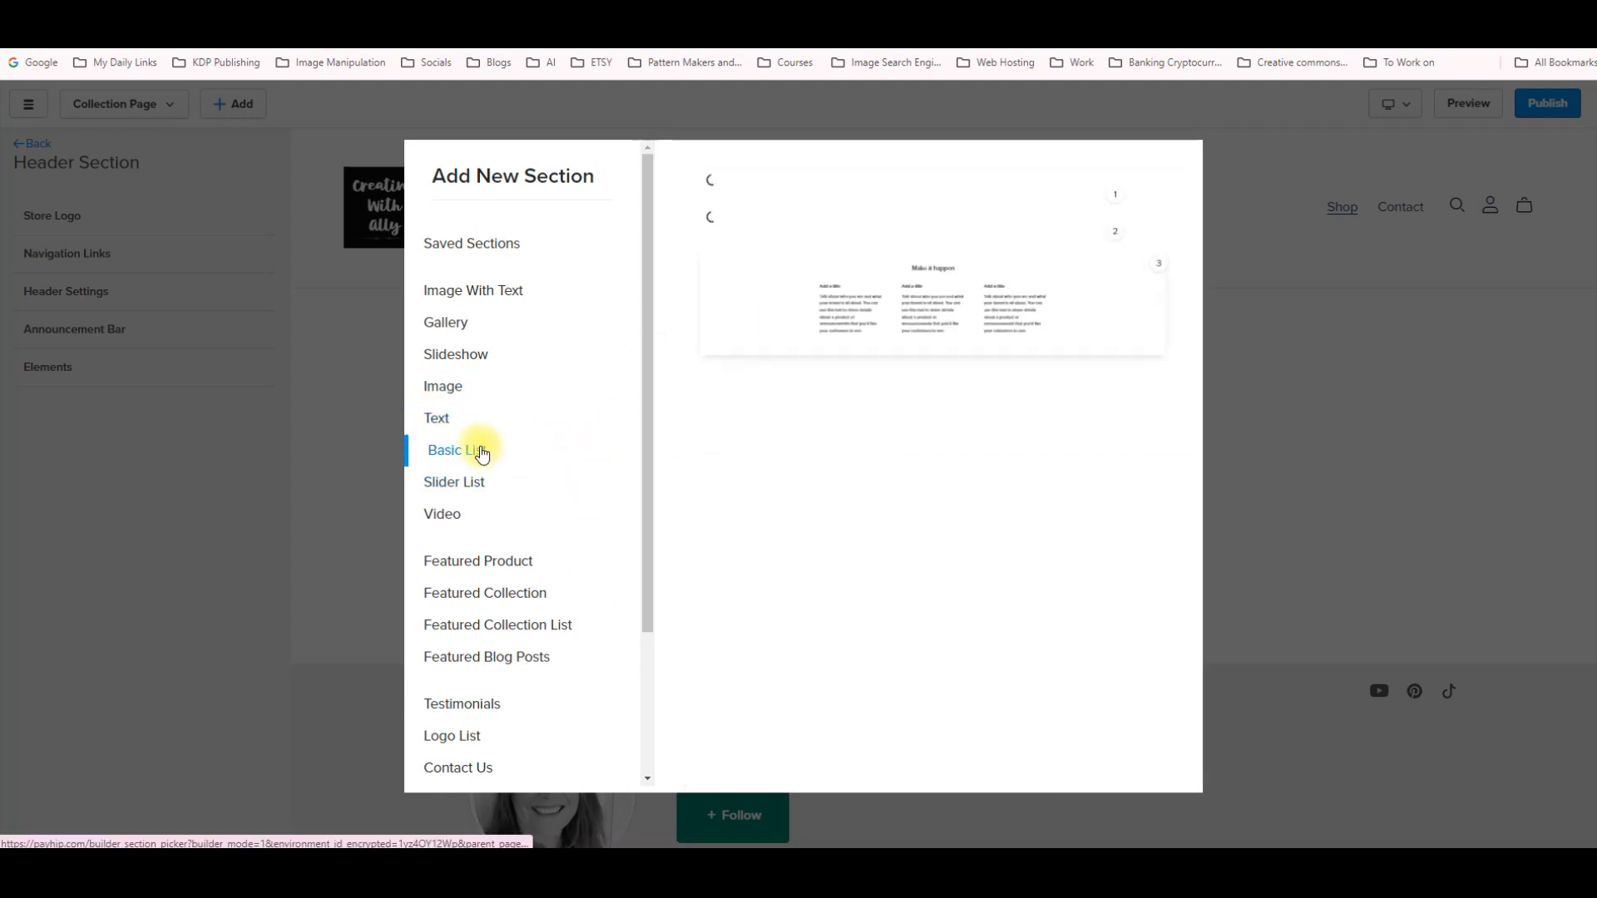
click(478, 562)
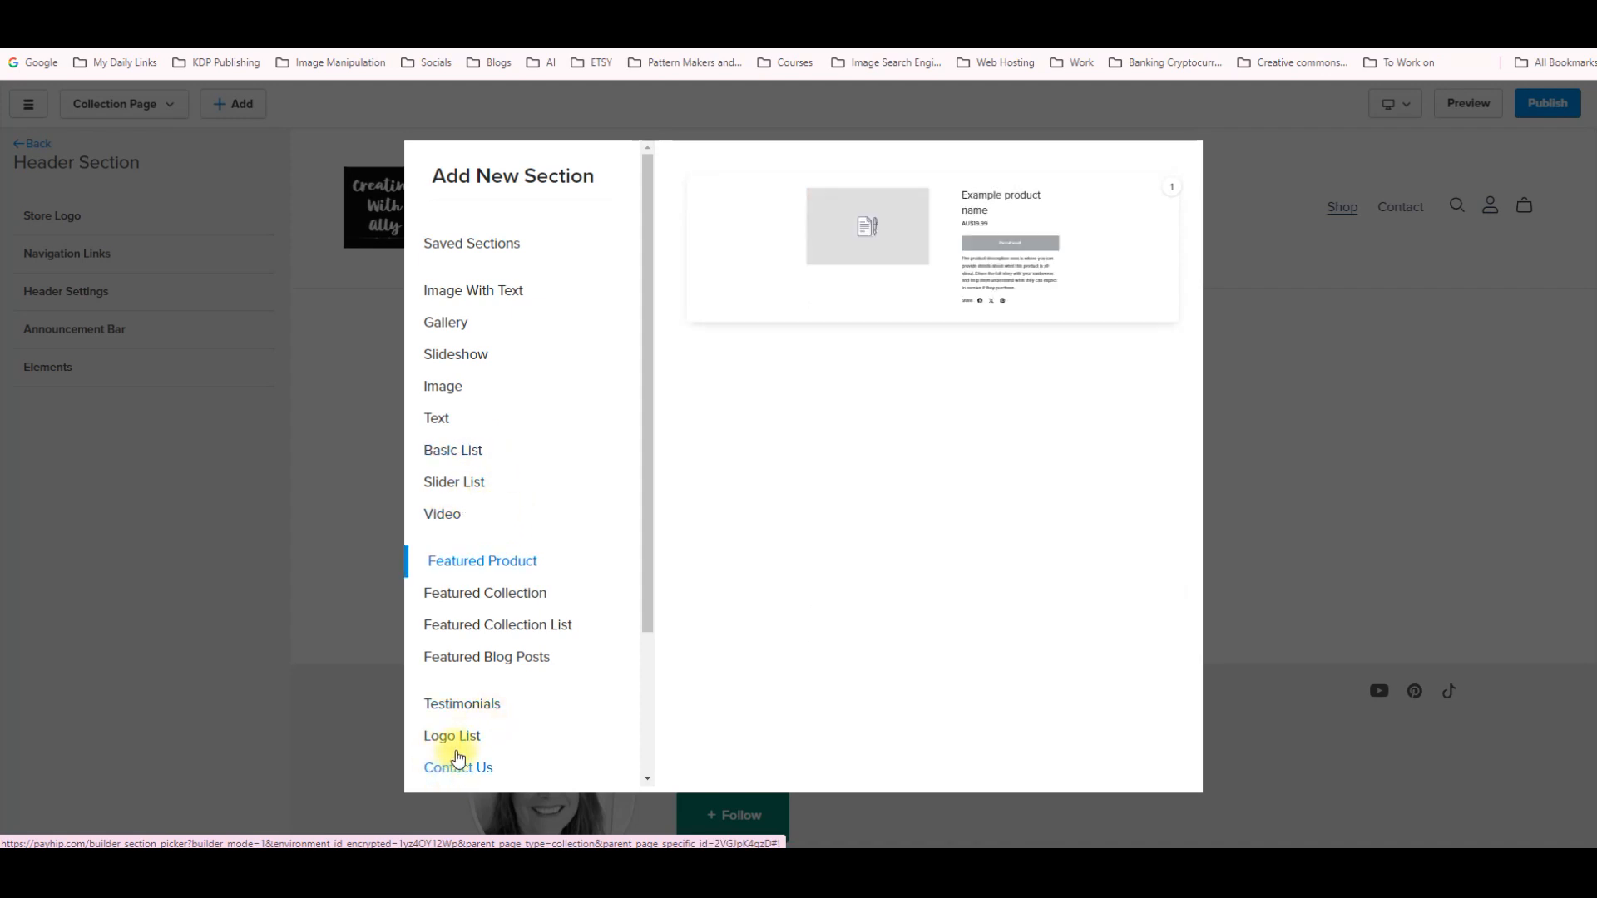
drag(648, 583, 649, 694)
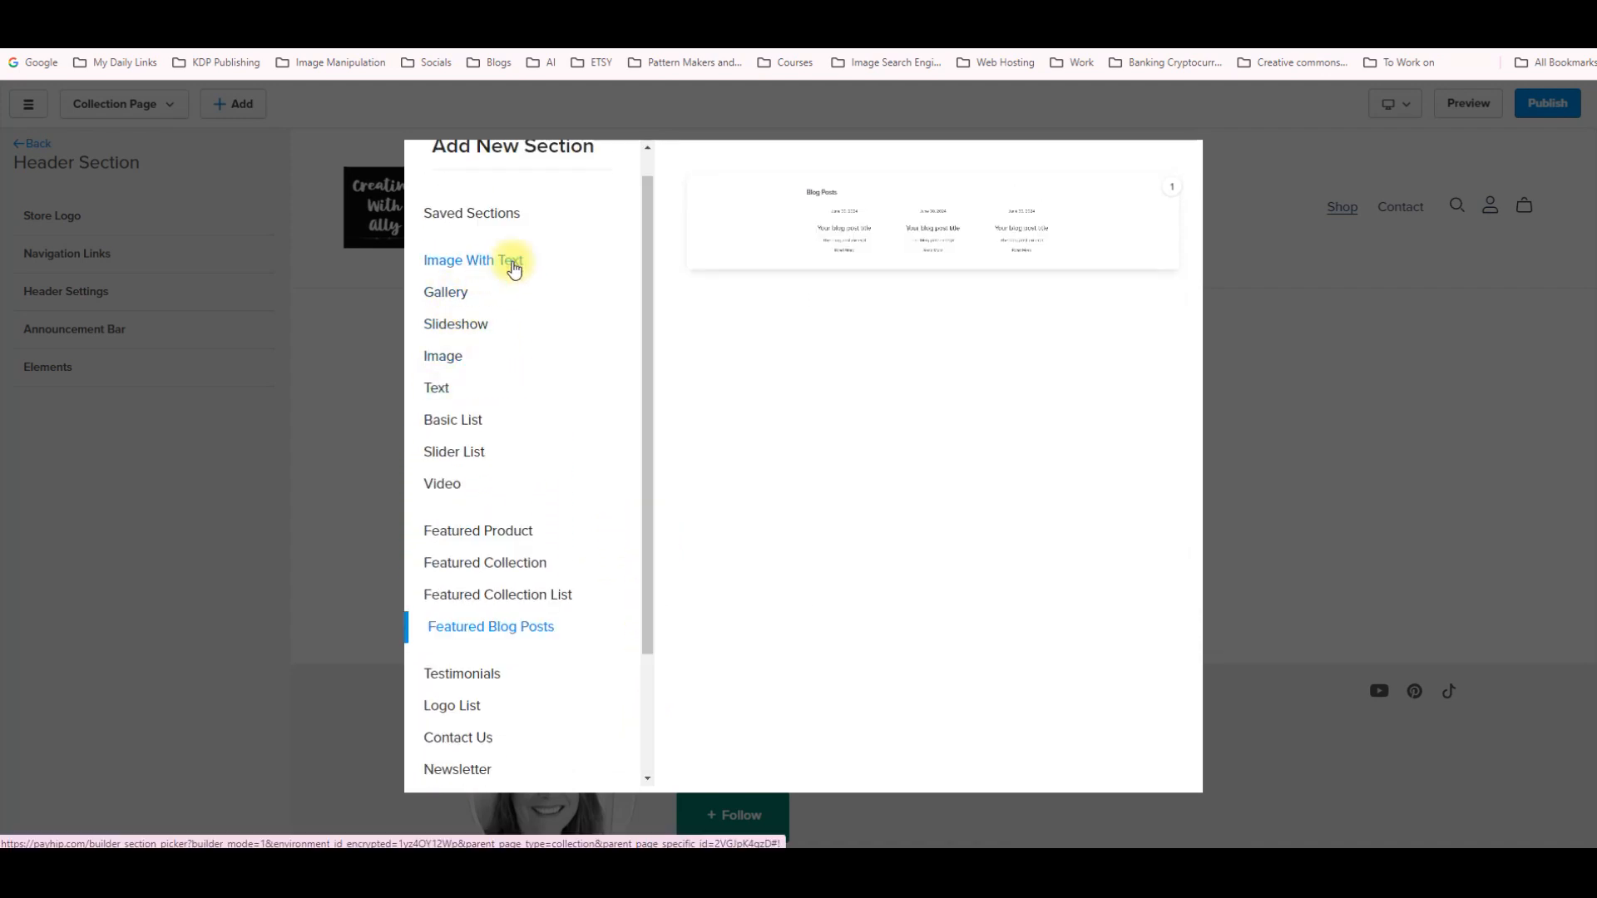
click(464, 263)
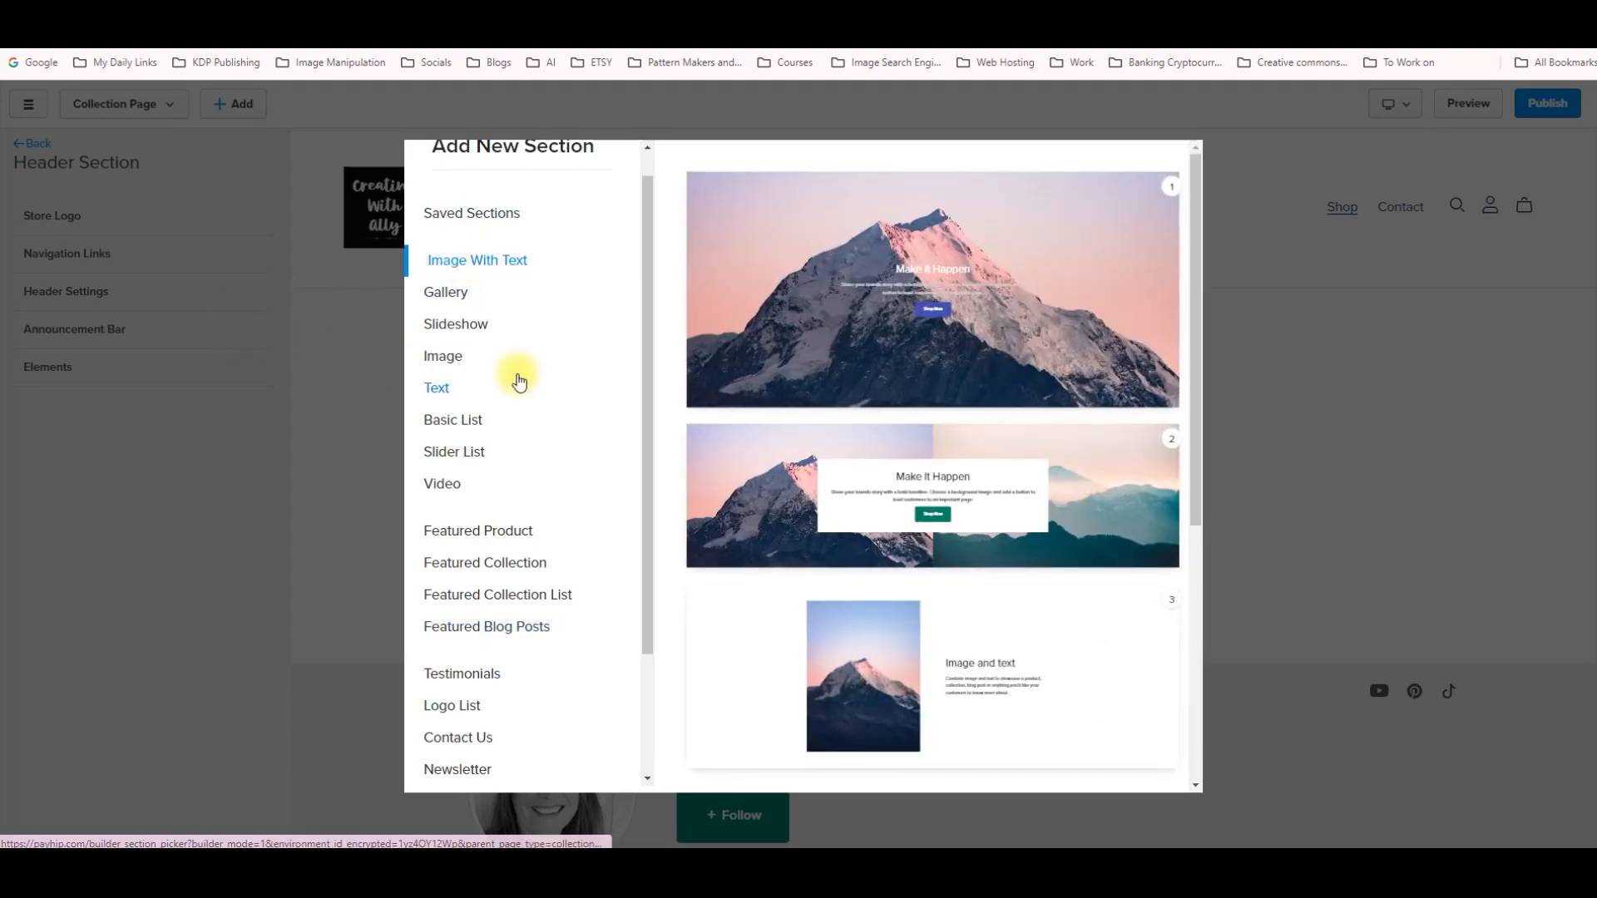
Try adding the first Image With Text layout to the collection page, review the placement of its headline banner, and discard the changes.
scroll(744, 461, down, 2)
scroll(748, 468, up, 2)
click(791, 279)
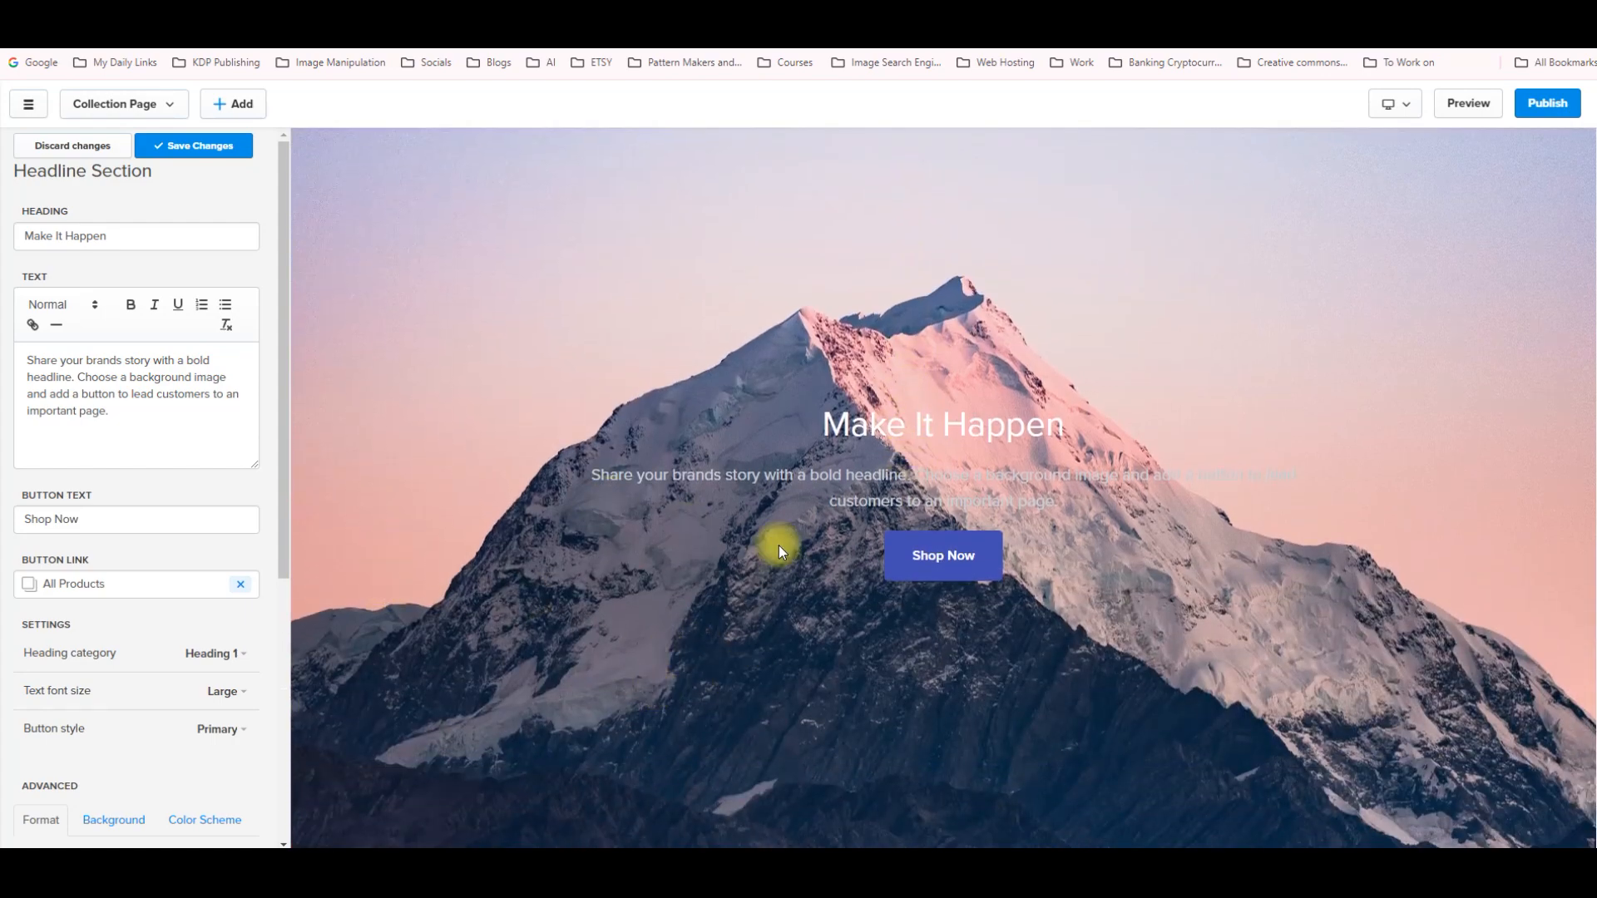
scroll(715, 579, up, 9)
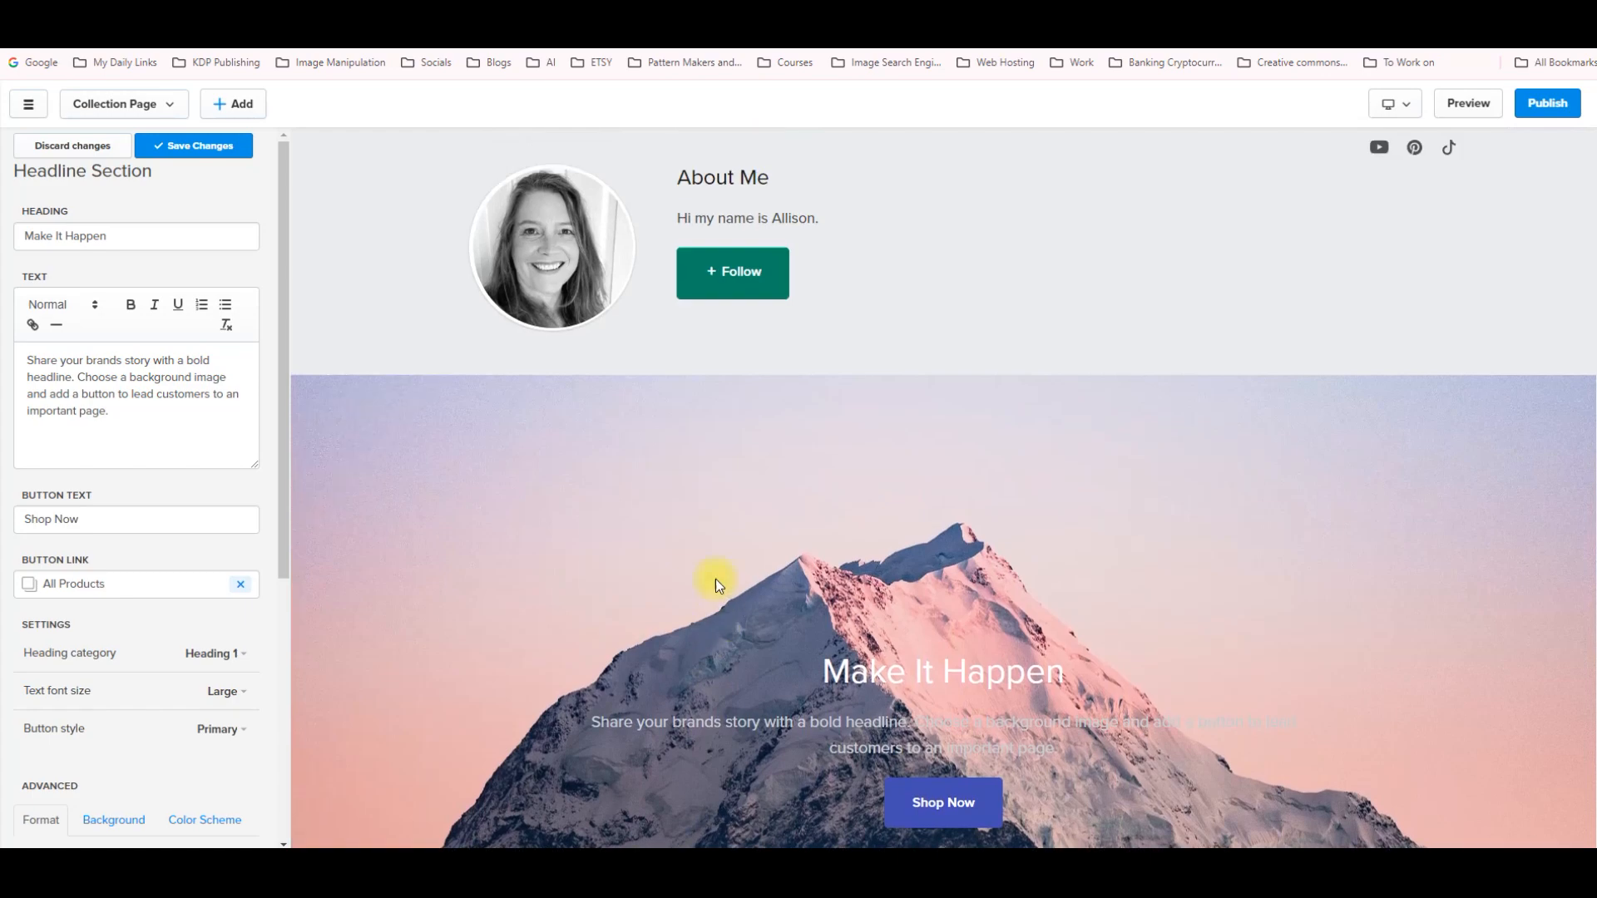
scroll(711, 579, down, 8)
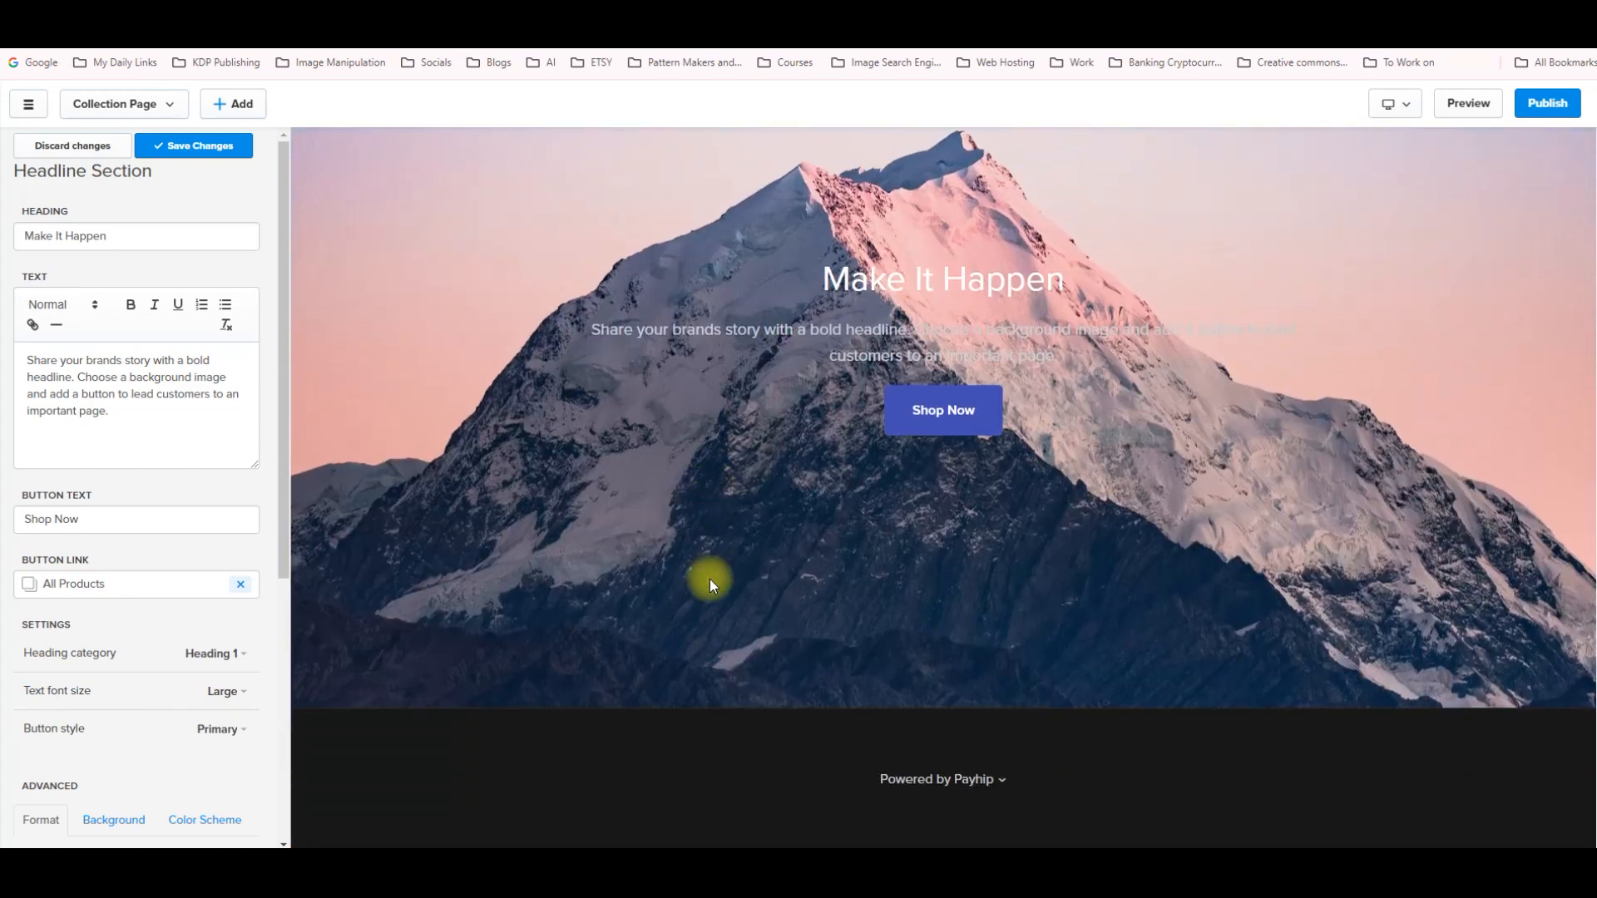
scroll(710, 579, up, 9)
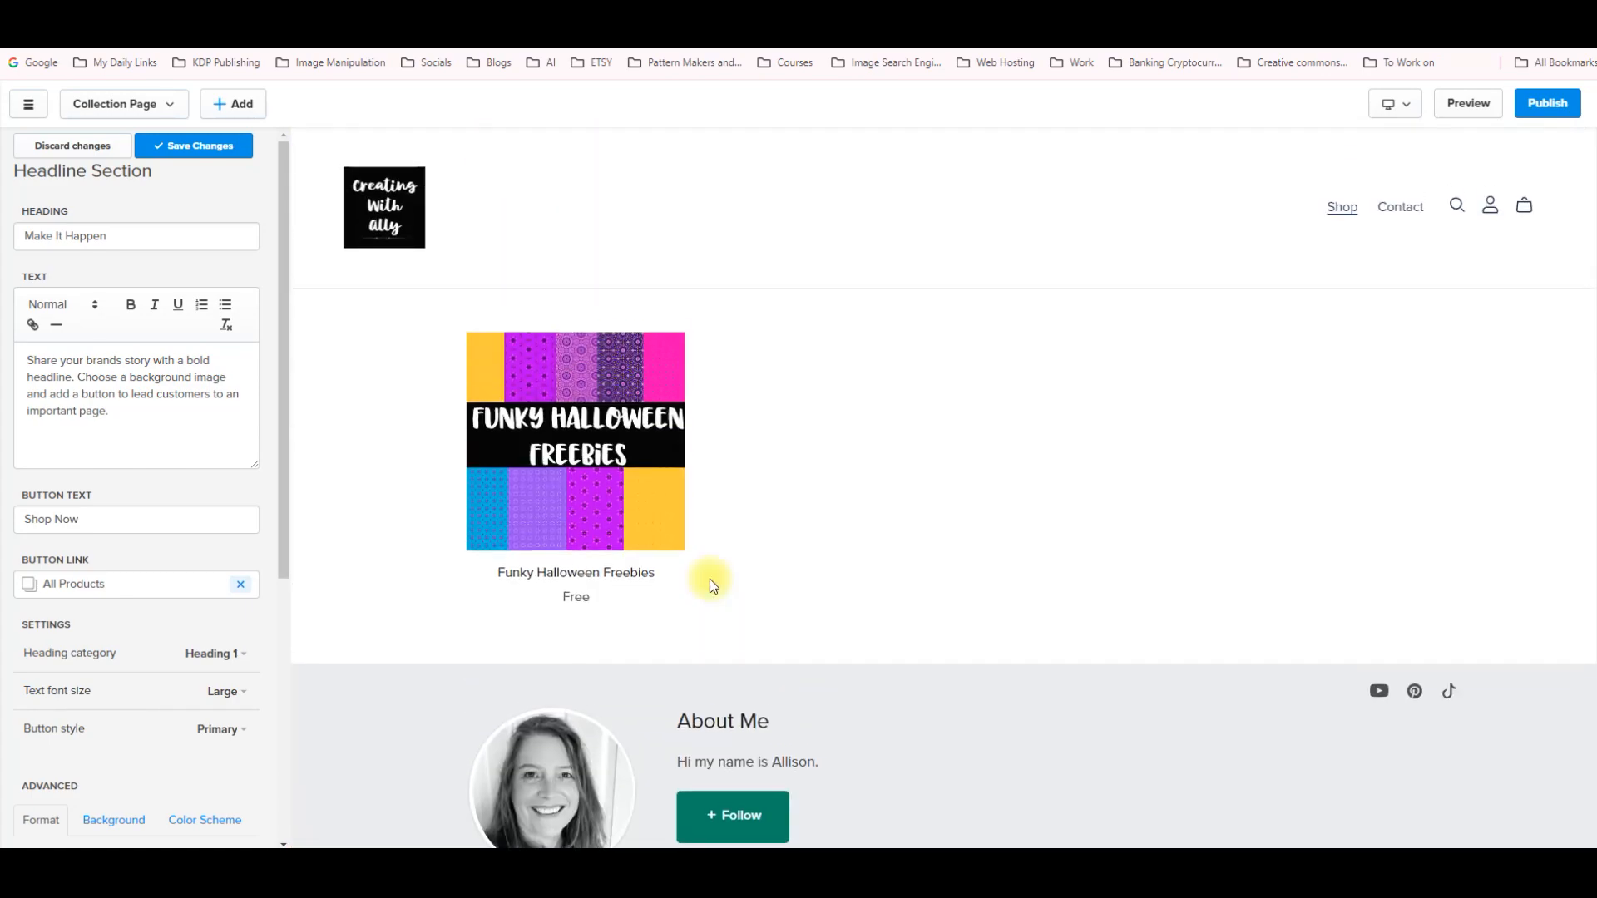
click(82, 148)
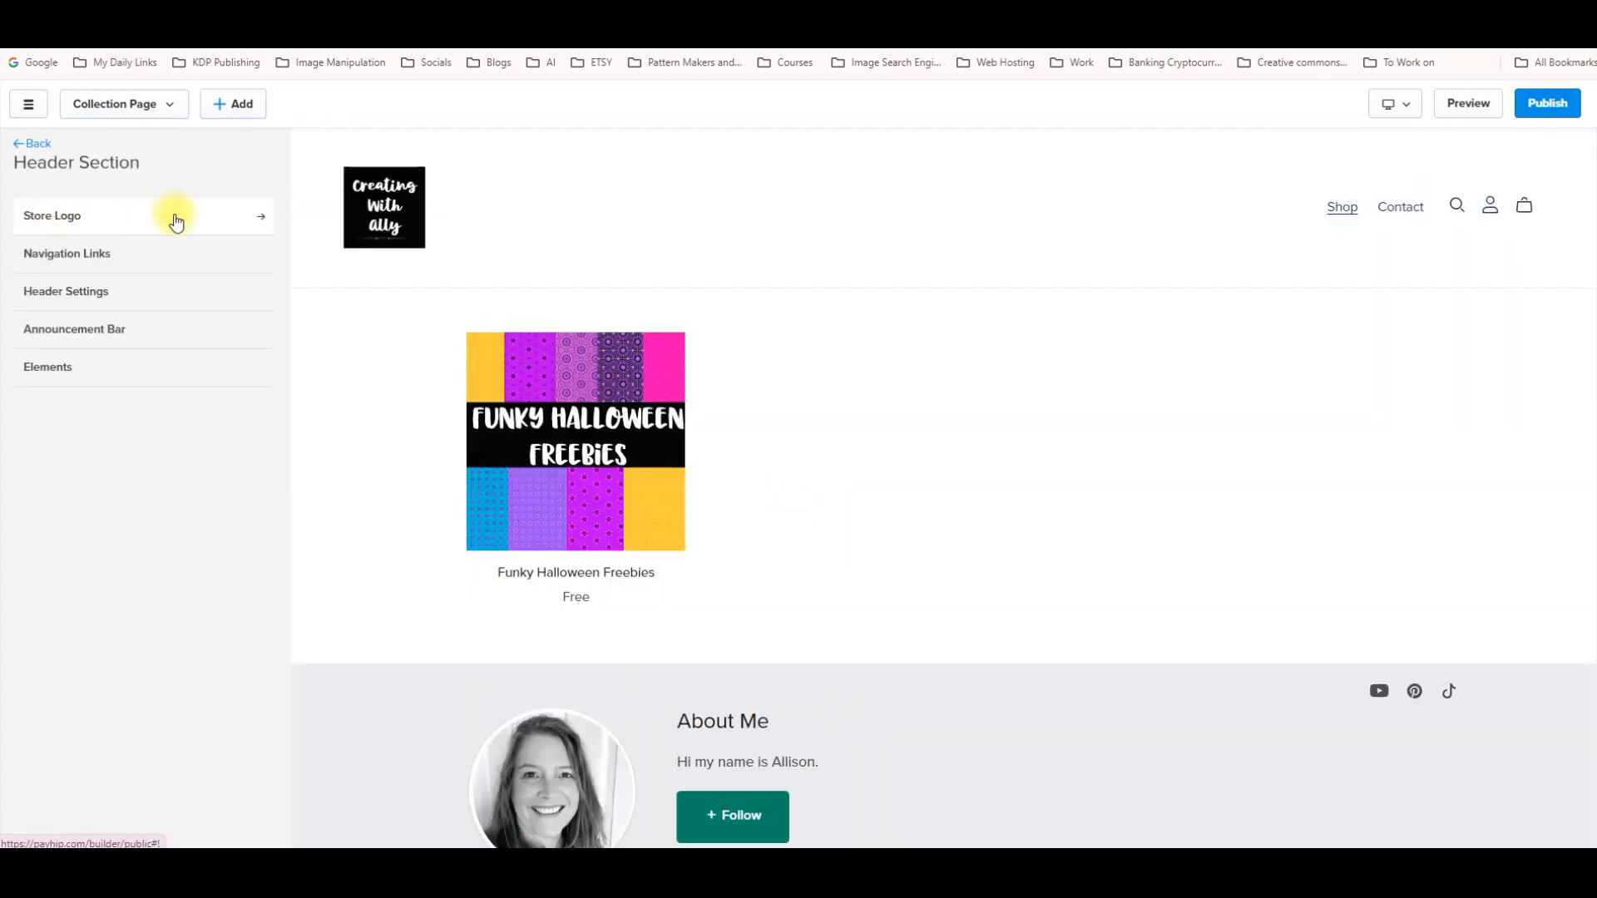
Check the store logo settings and change the header layout to the centred logo with the navigation links beneath it.
click(257, 215)
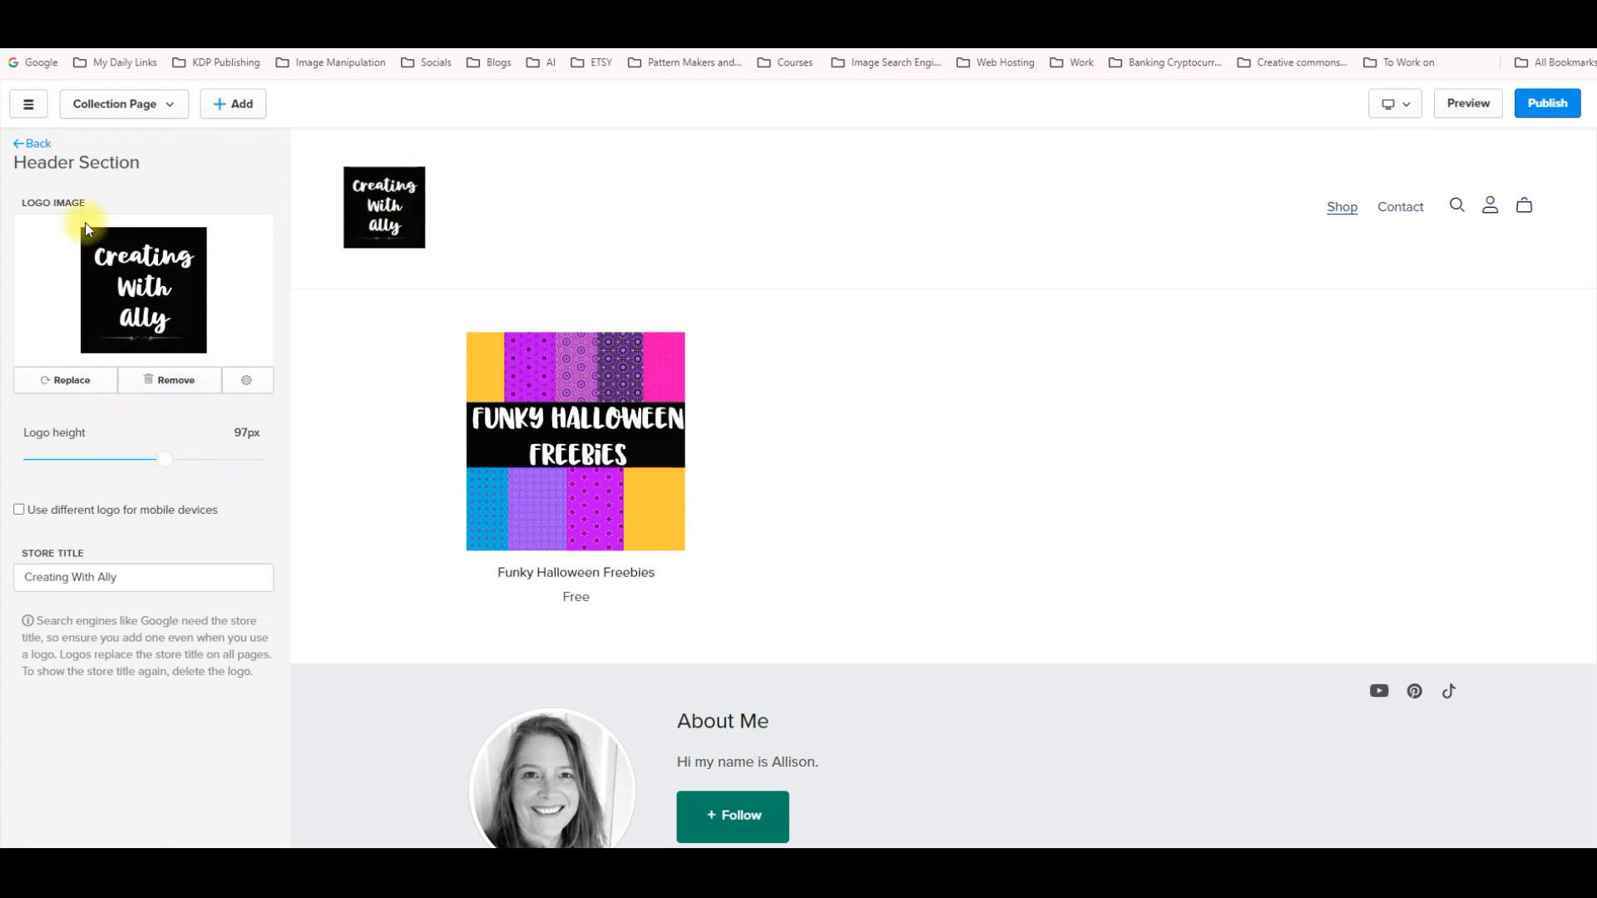
click(33, 143)
click(89, 295)
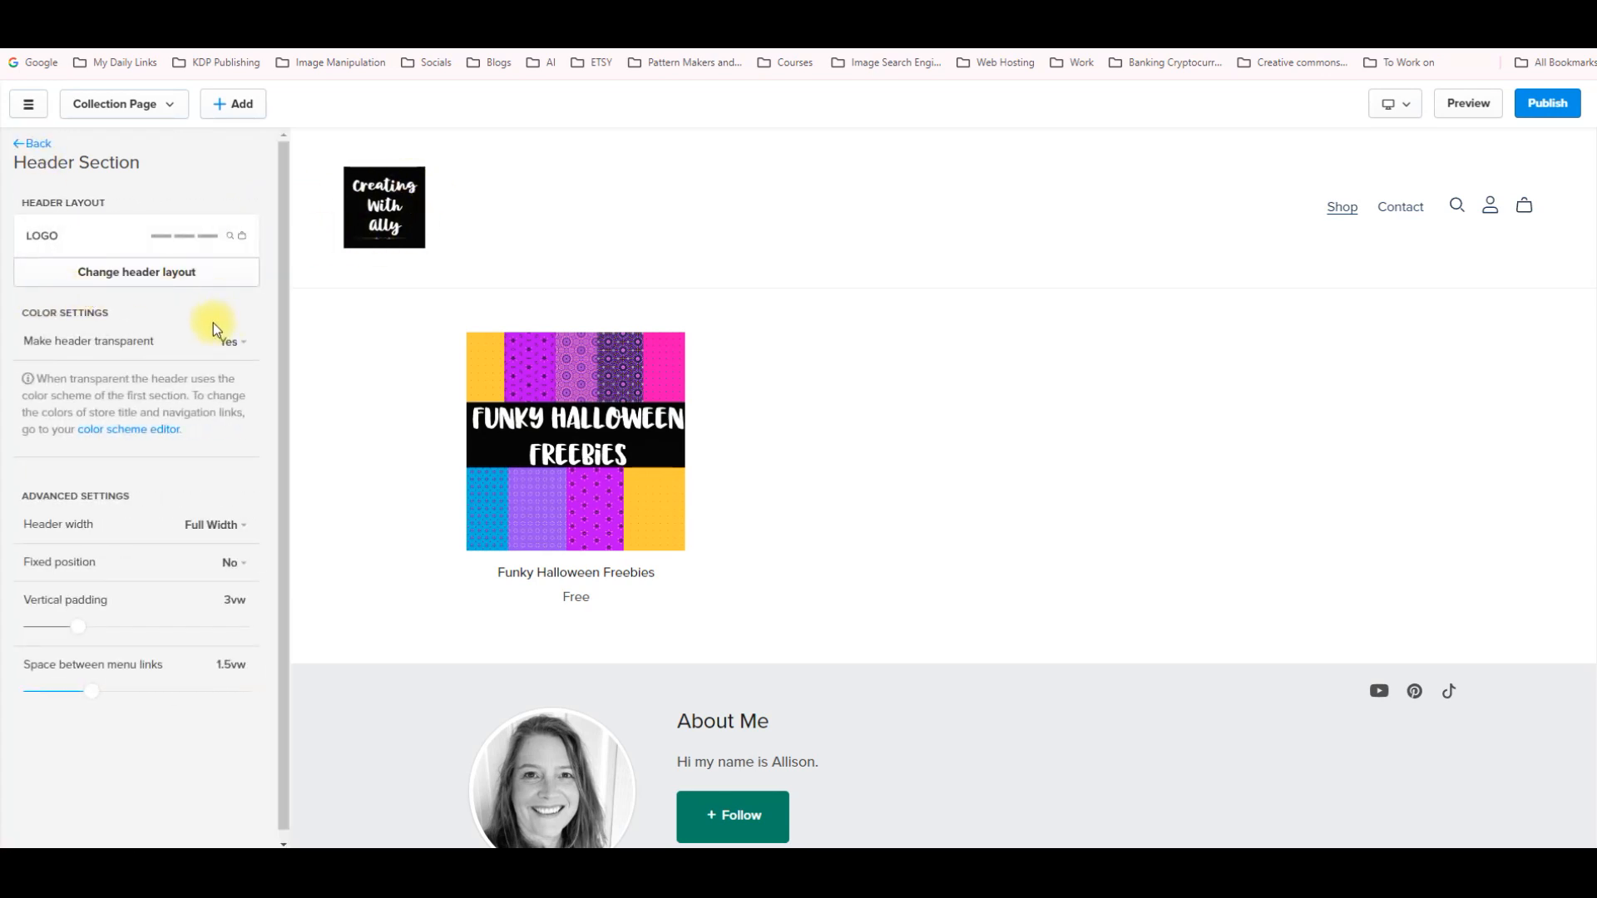
click(159, 277)
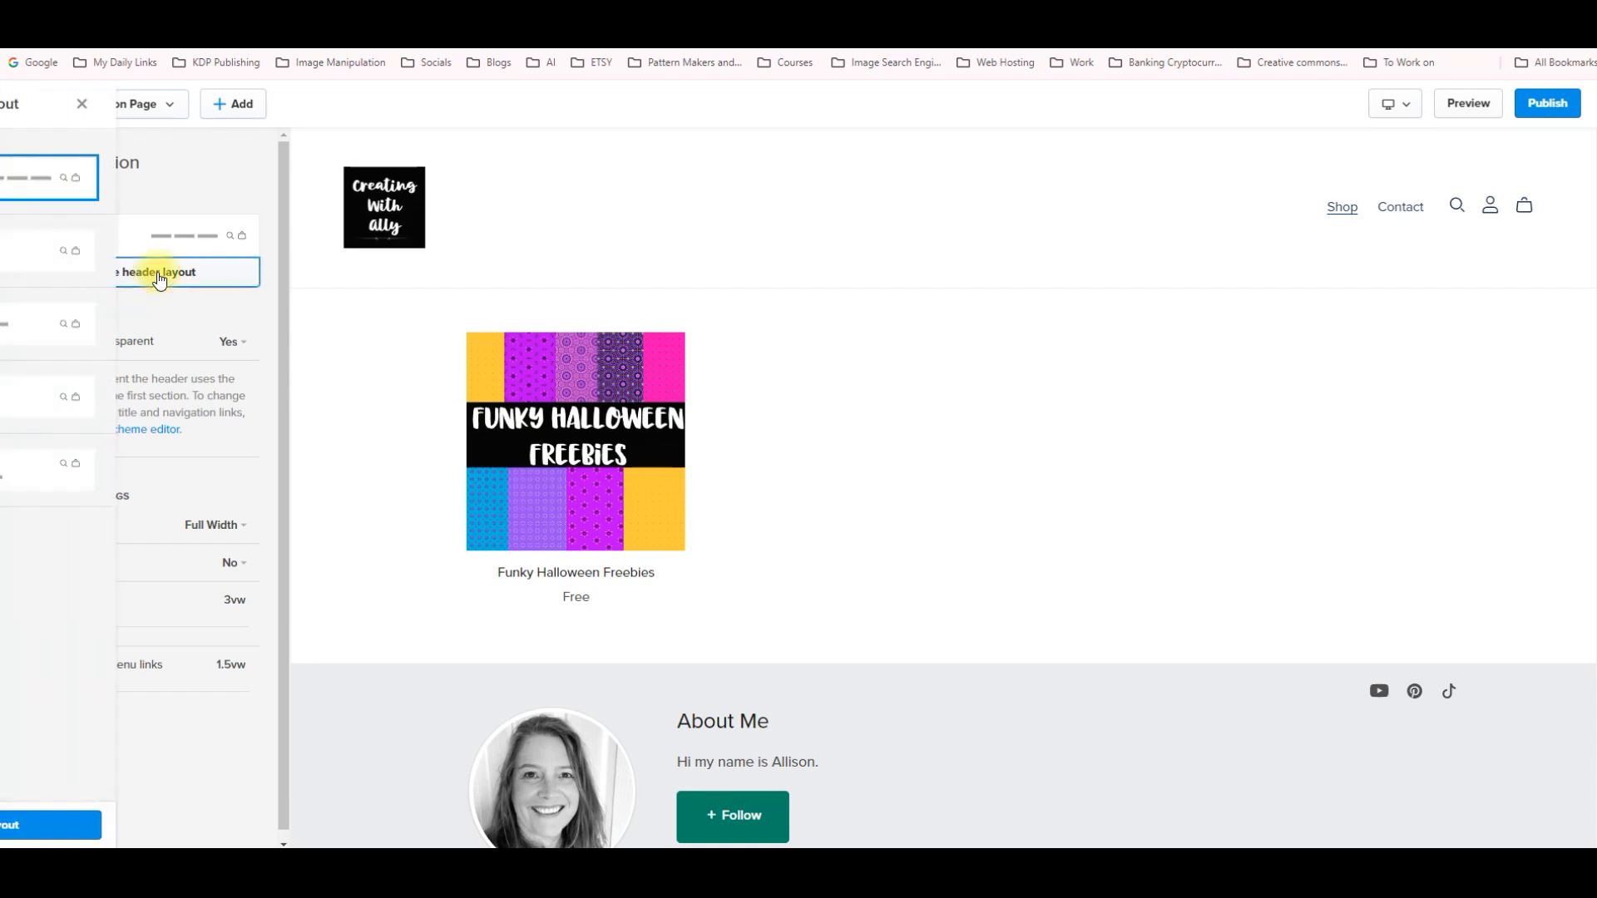
click(152, 396)
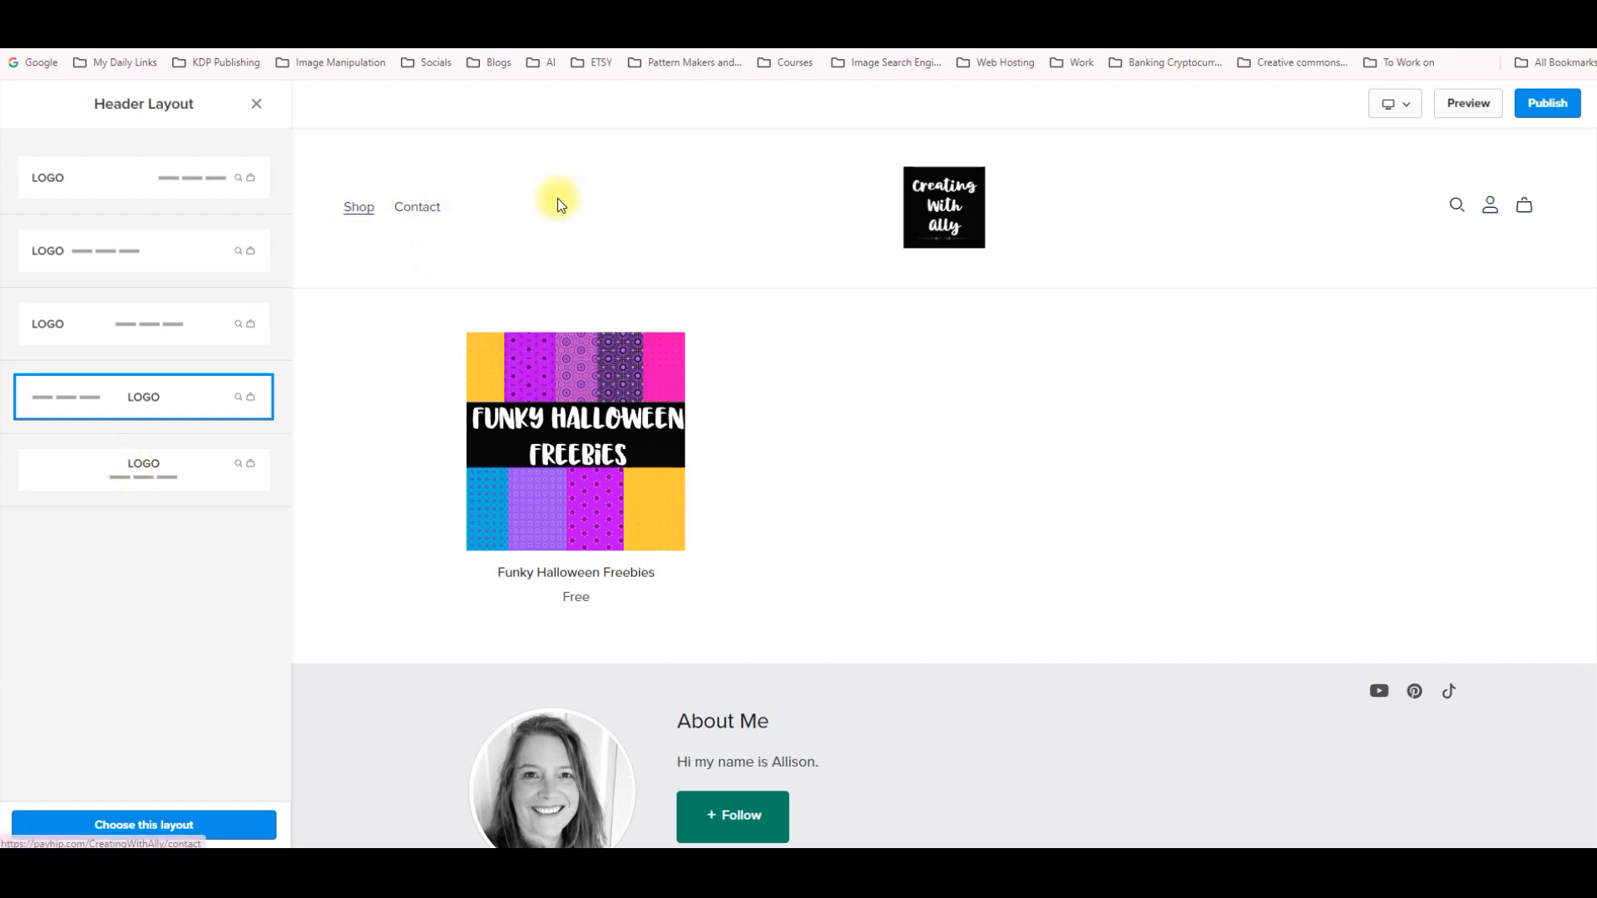
click(143, 468)
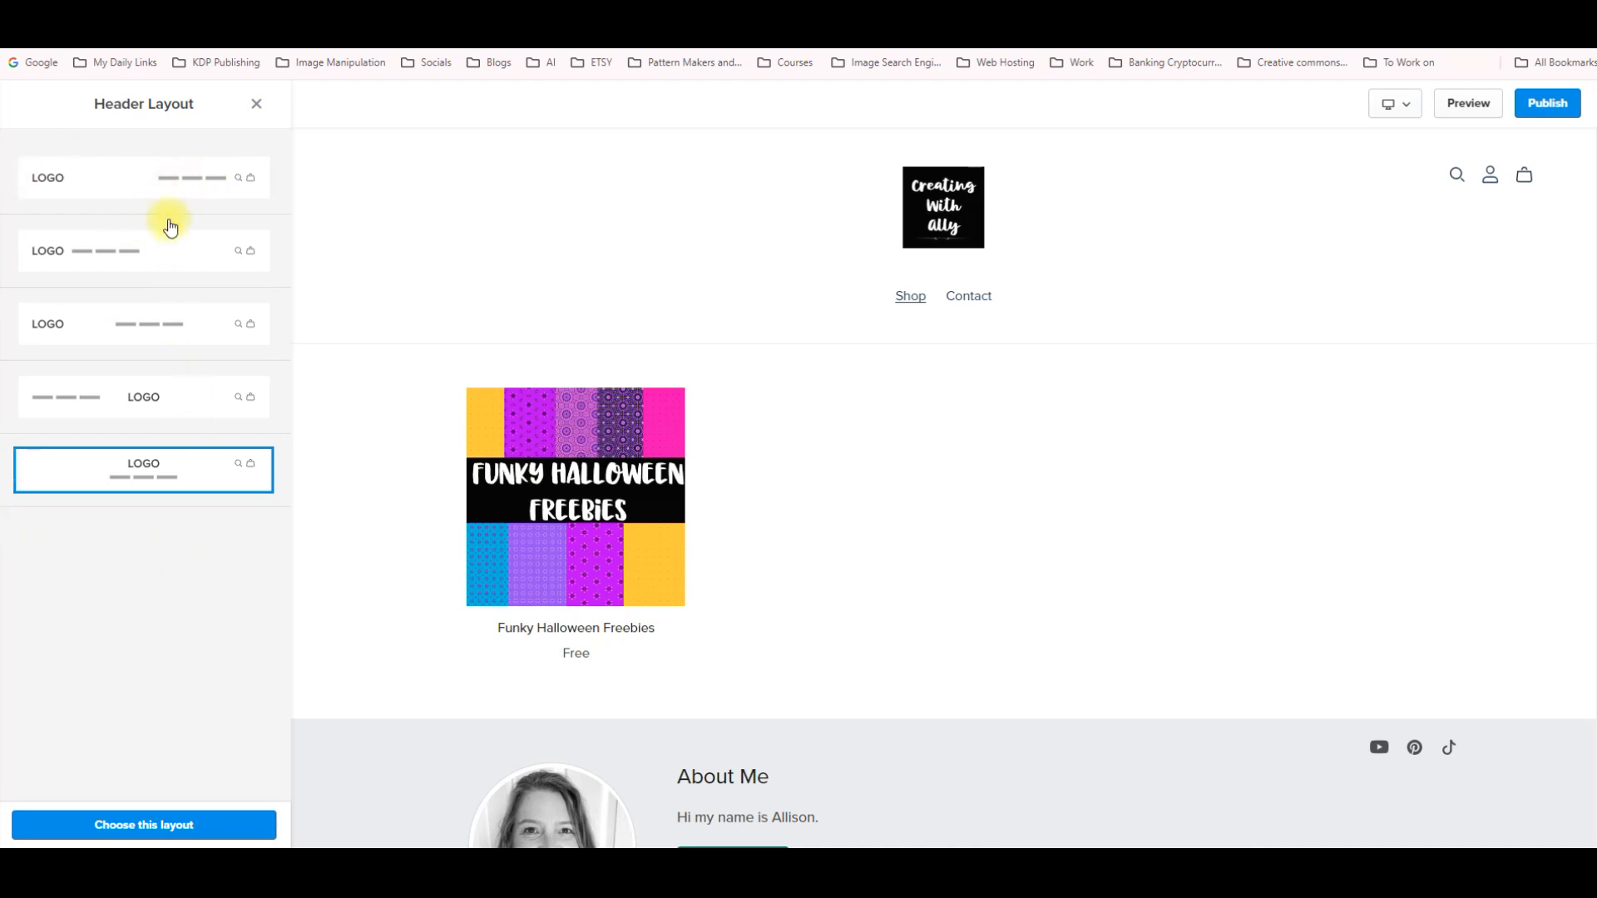
click(248, 106)
Check the header's announcement bar option, and save a logo height of 150 px.
click(107, 330)
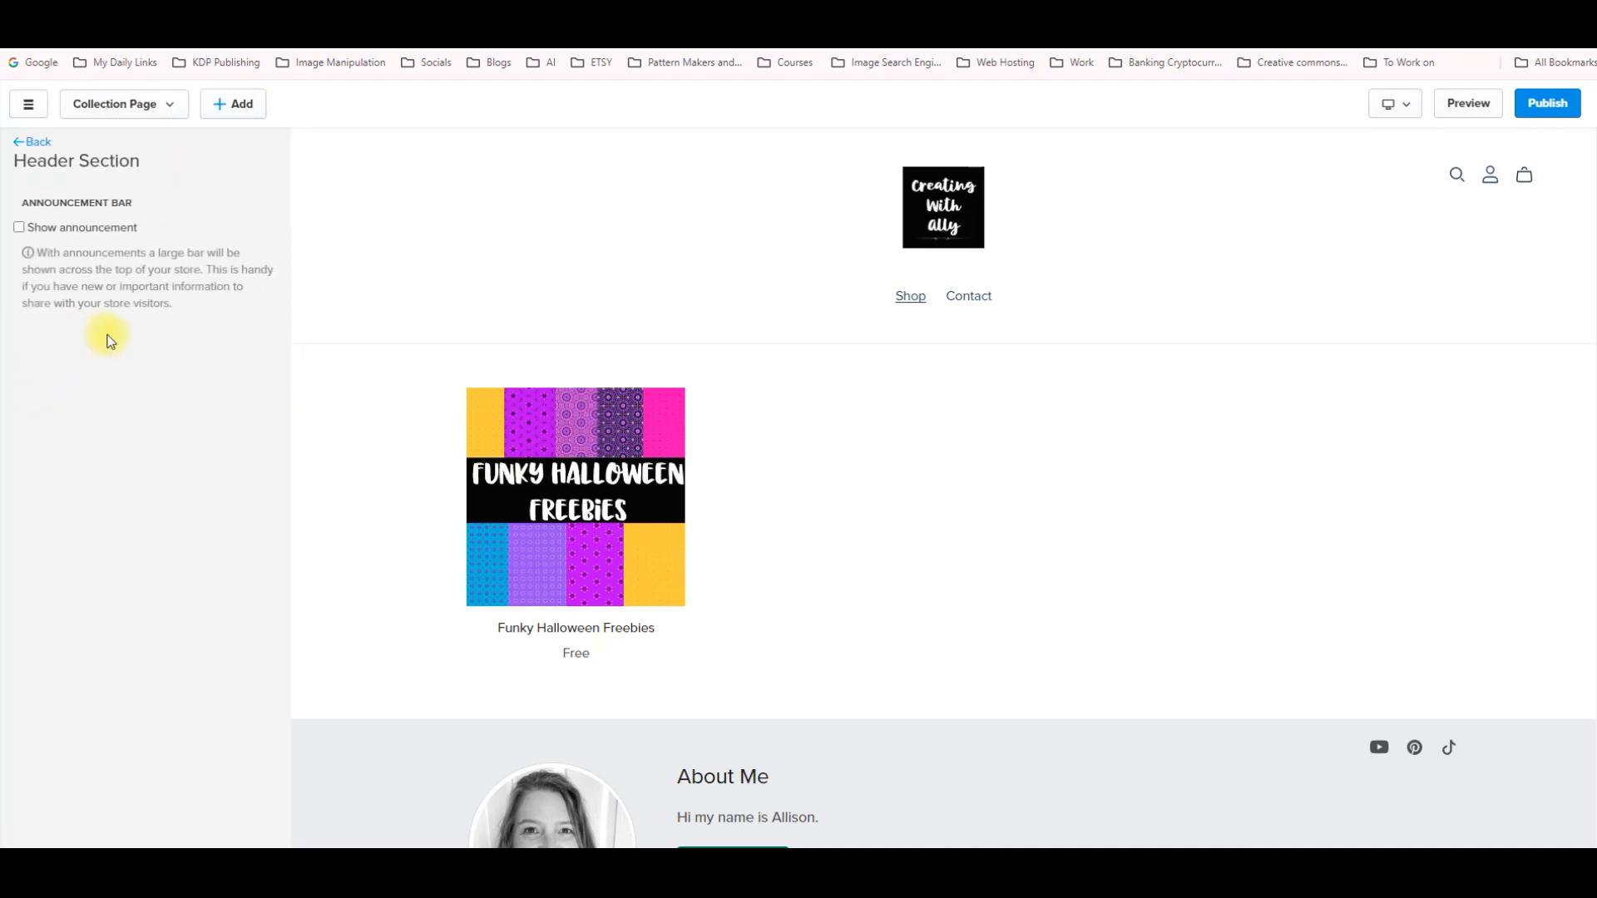
click(19, 227)
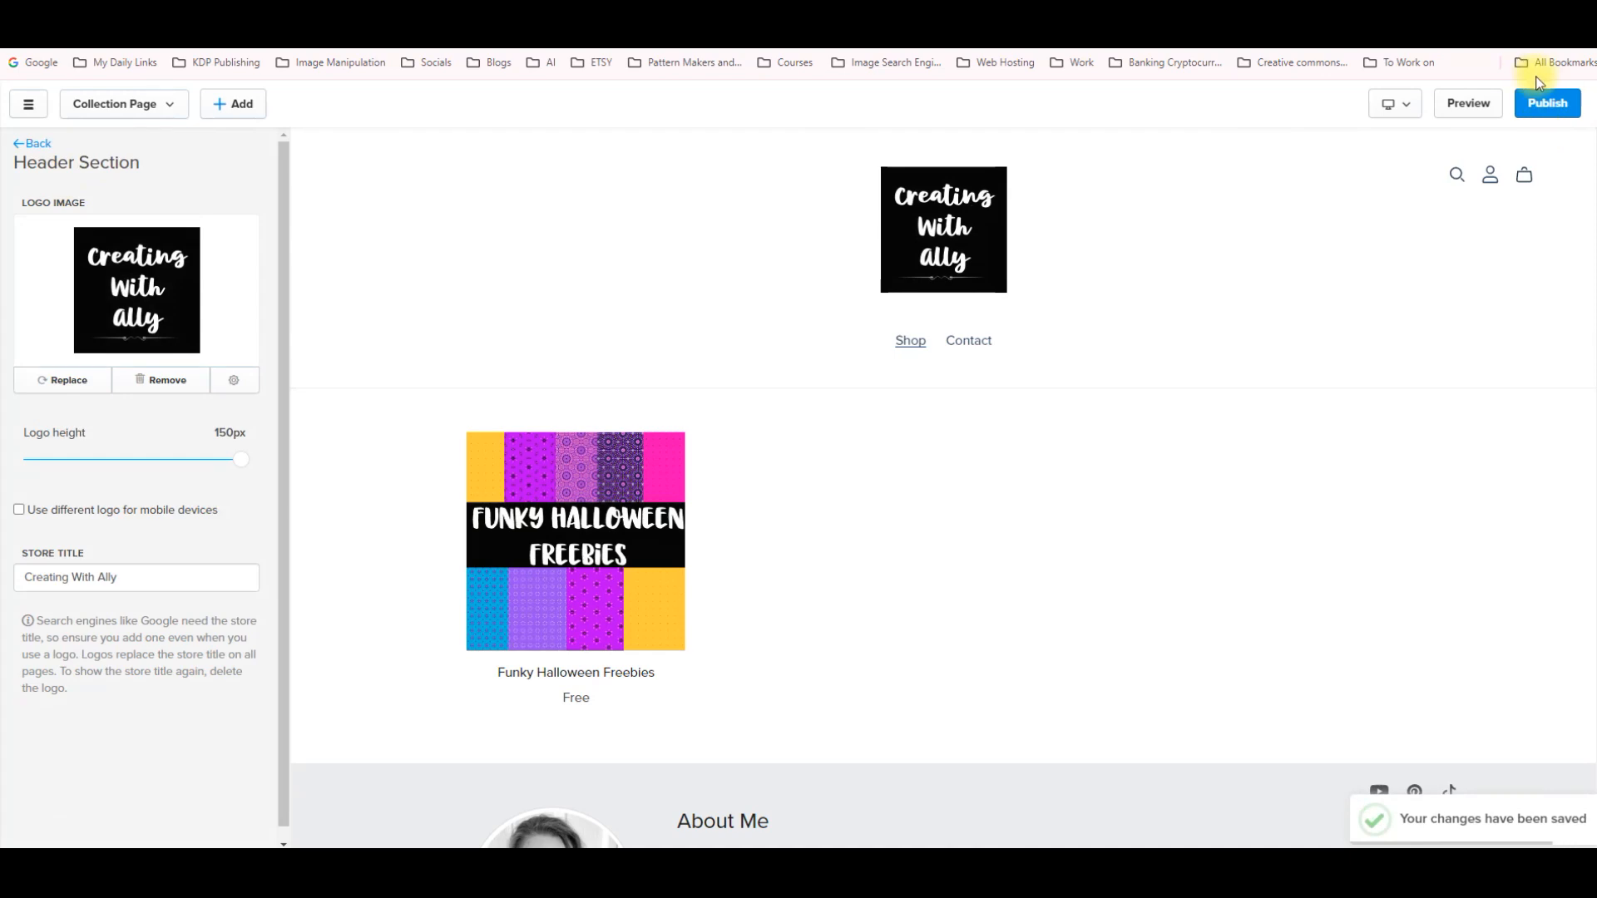
Publish the storefront changes, and visit the store to open the Funky Halloween Freebies product page.
click(1540, 101)
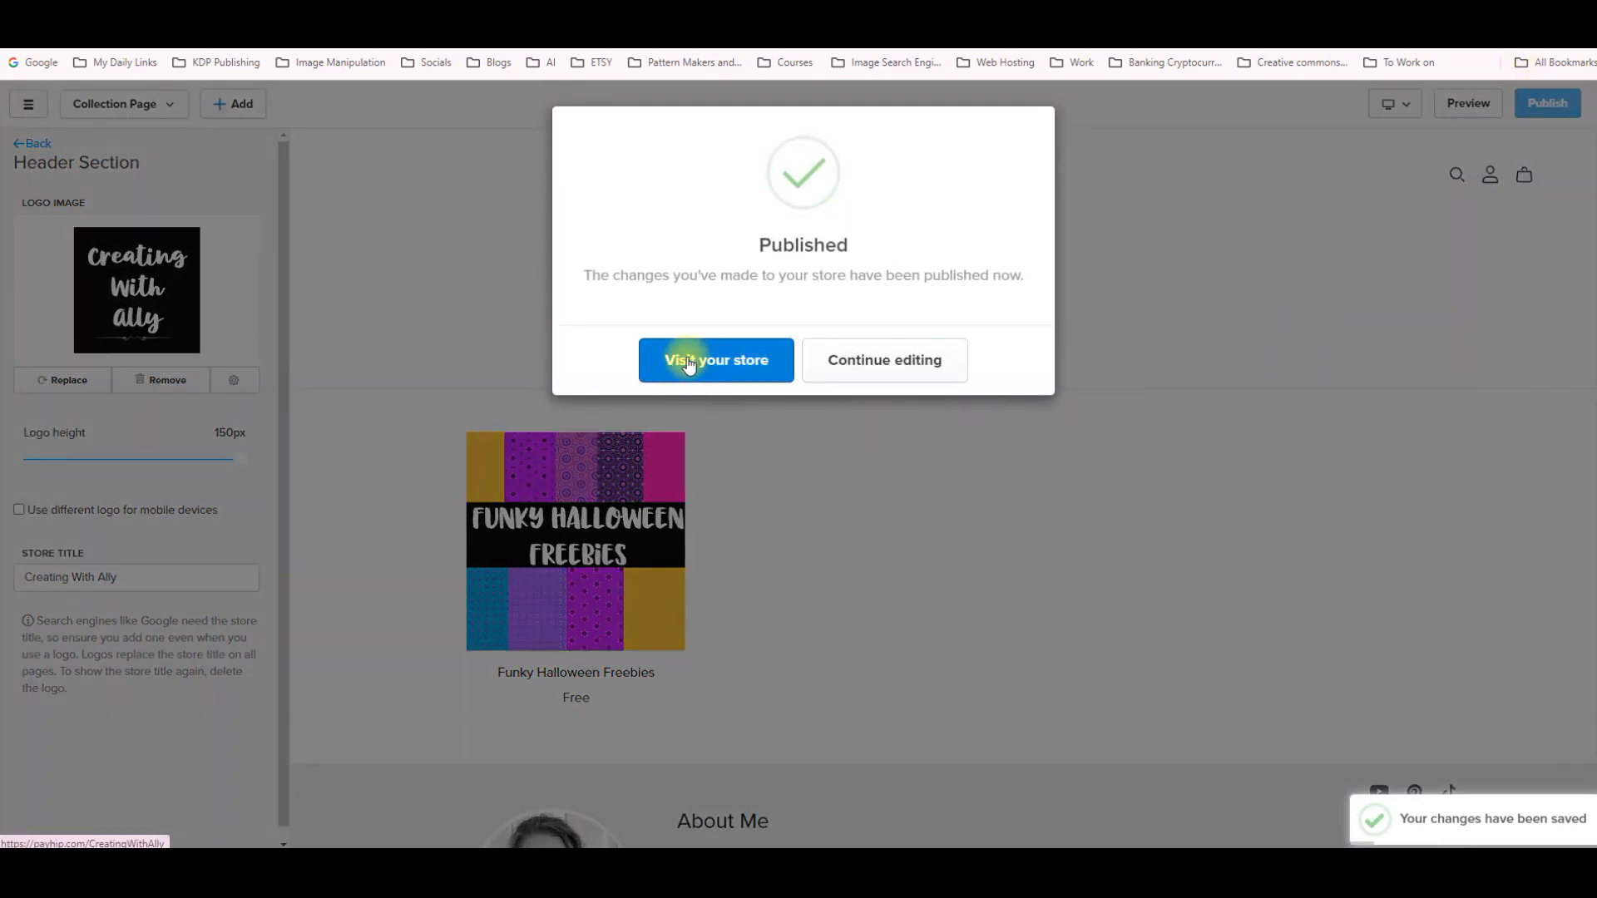
click(697, 361)
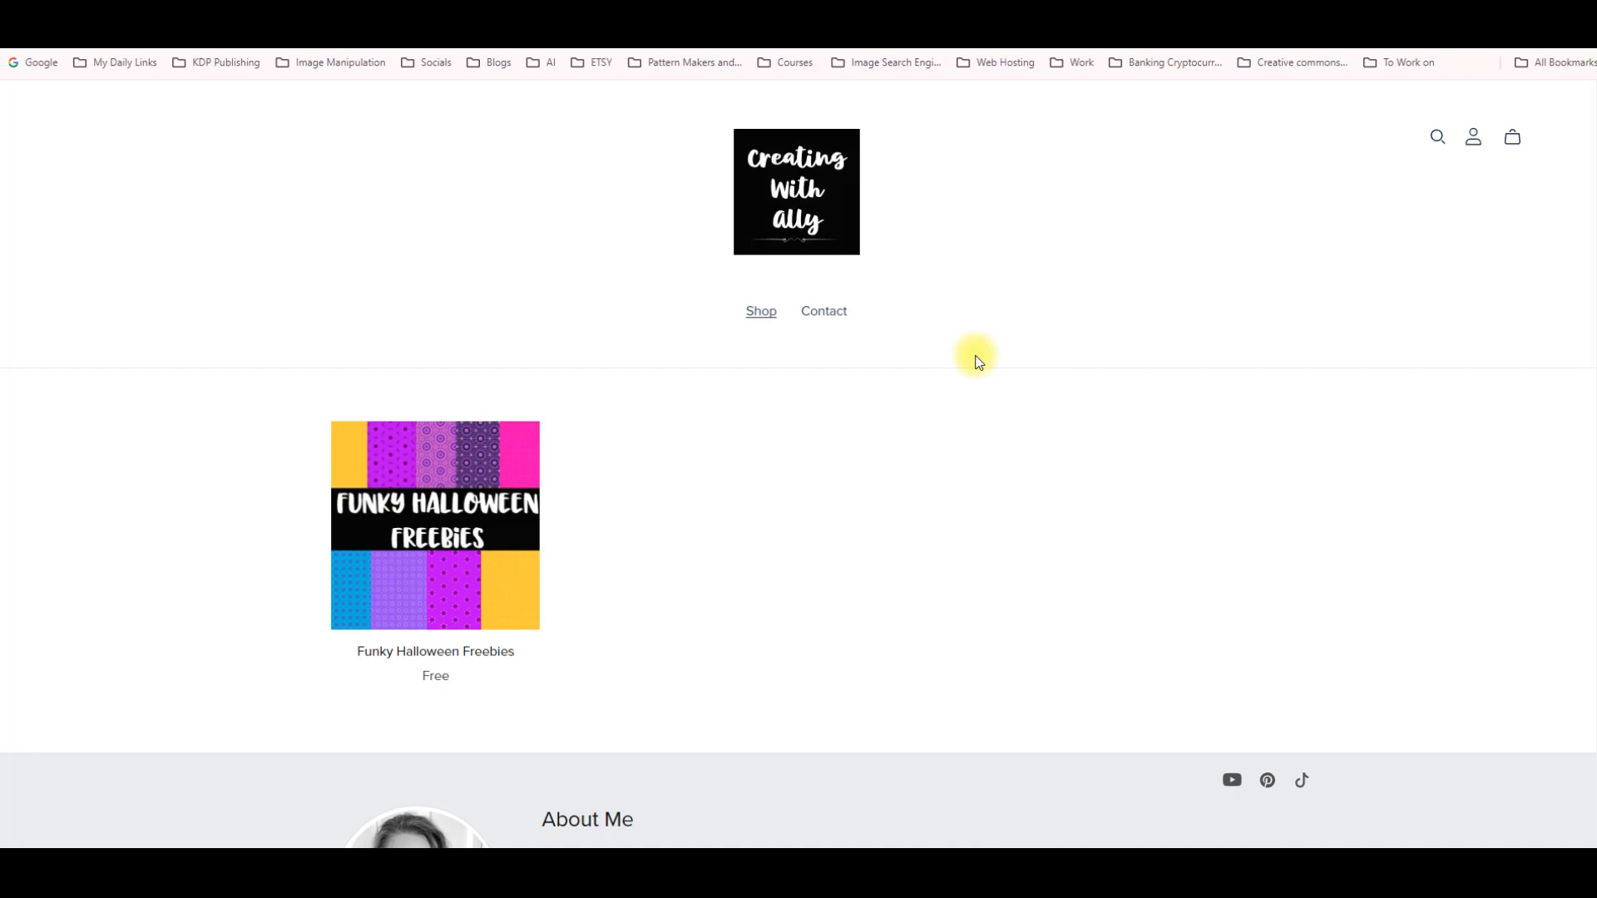
scroll(851, 358, down, 3)
click(445, 297)
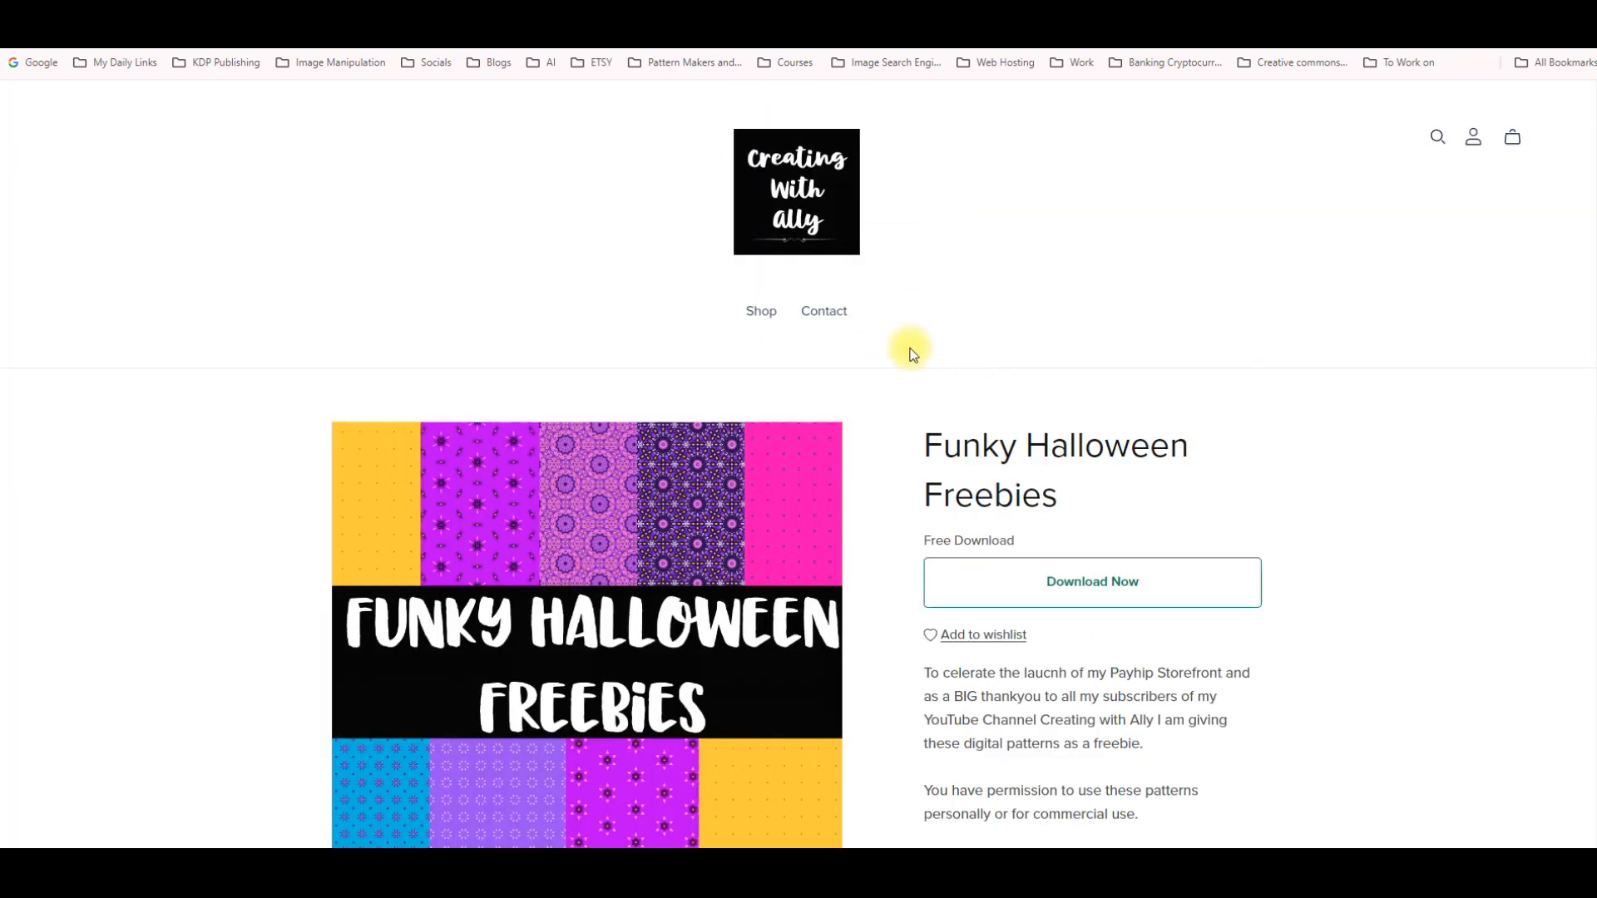
Leave the product page and examine the product types available for creating a new product.
click(17, 33)
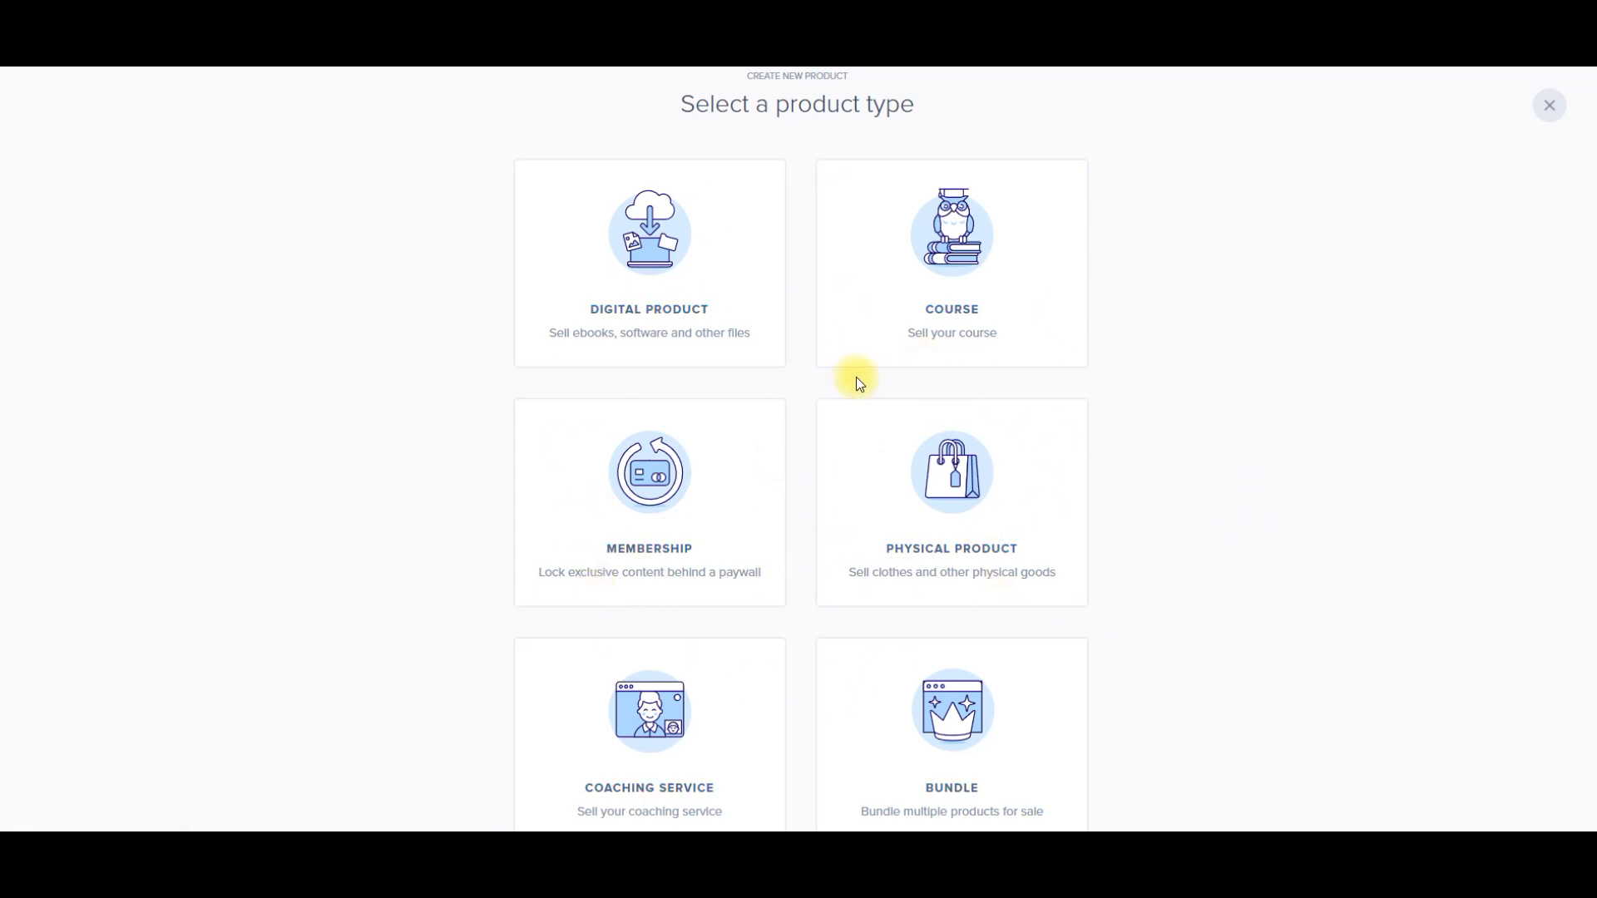
scroll(1138, 461, down, 1)
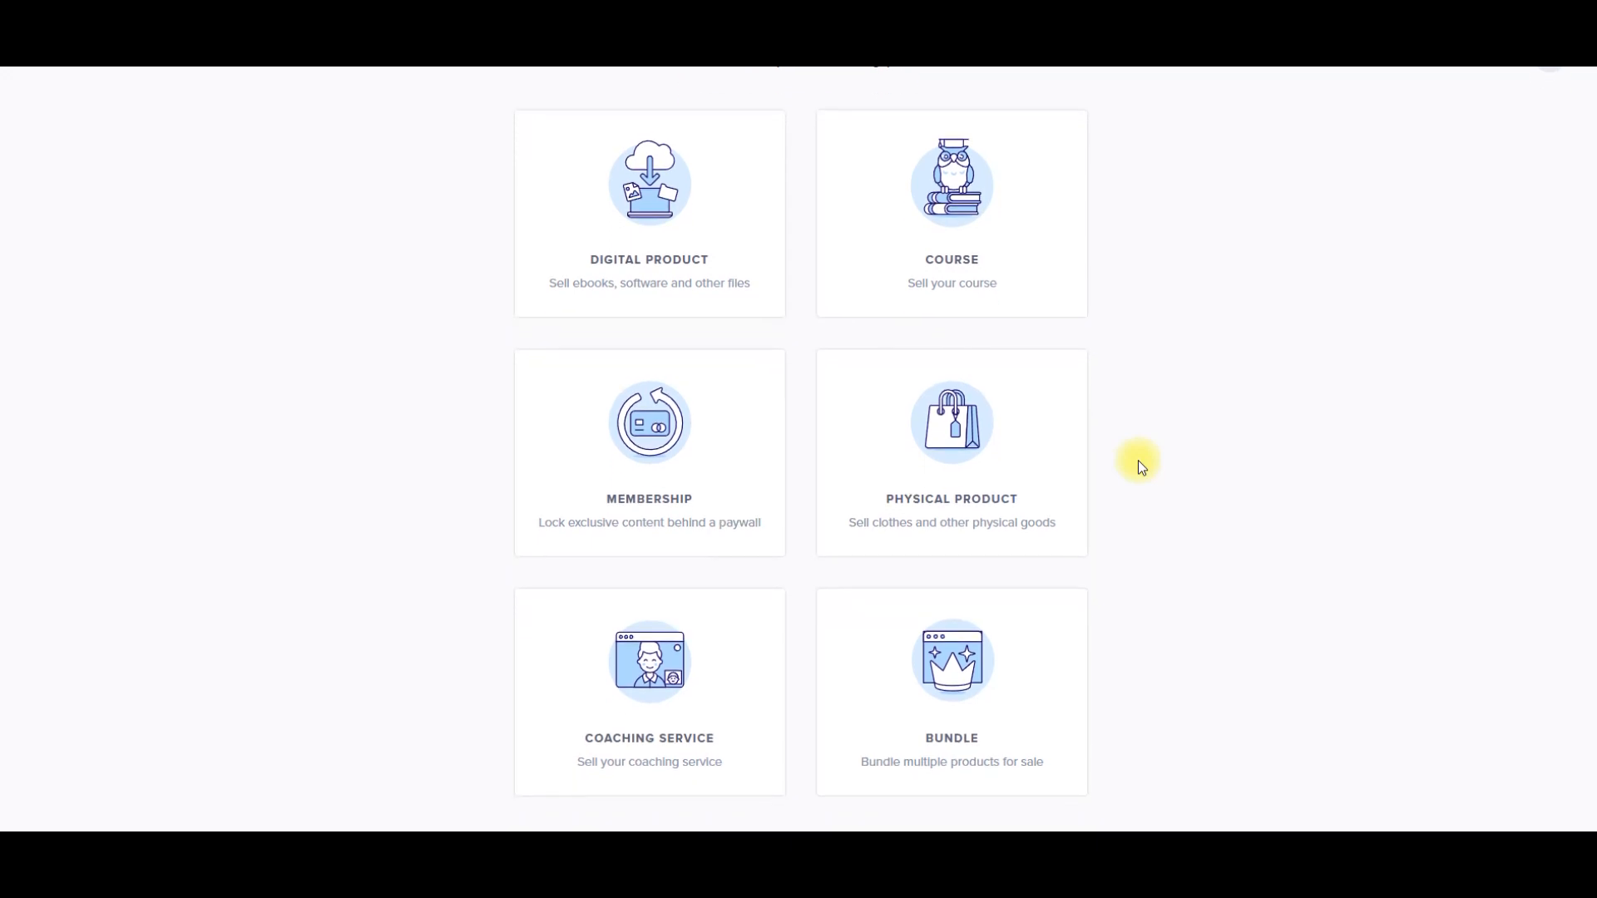
scroll(1138, 461, up, 1)
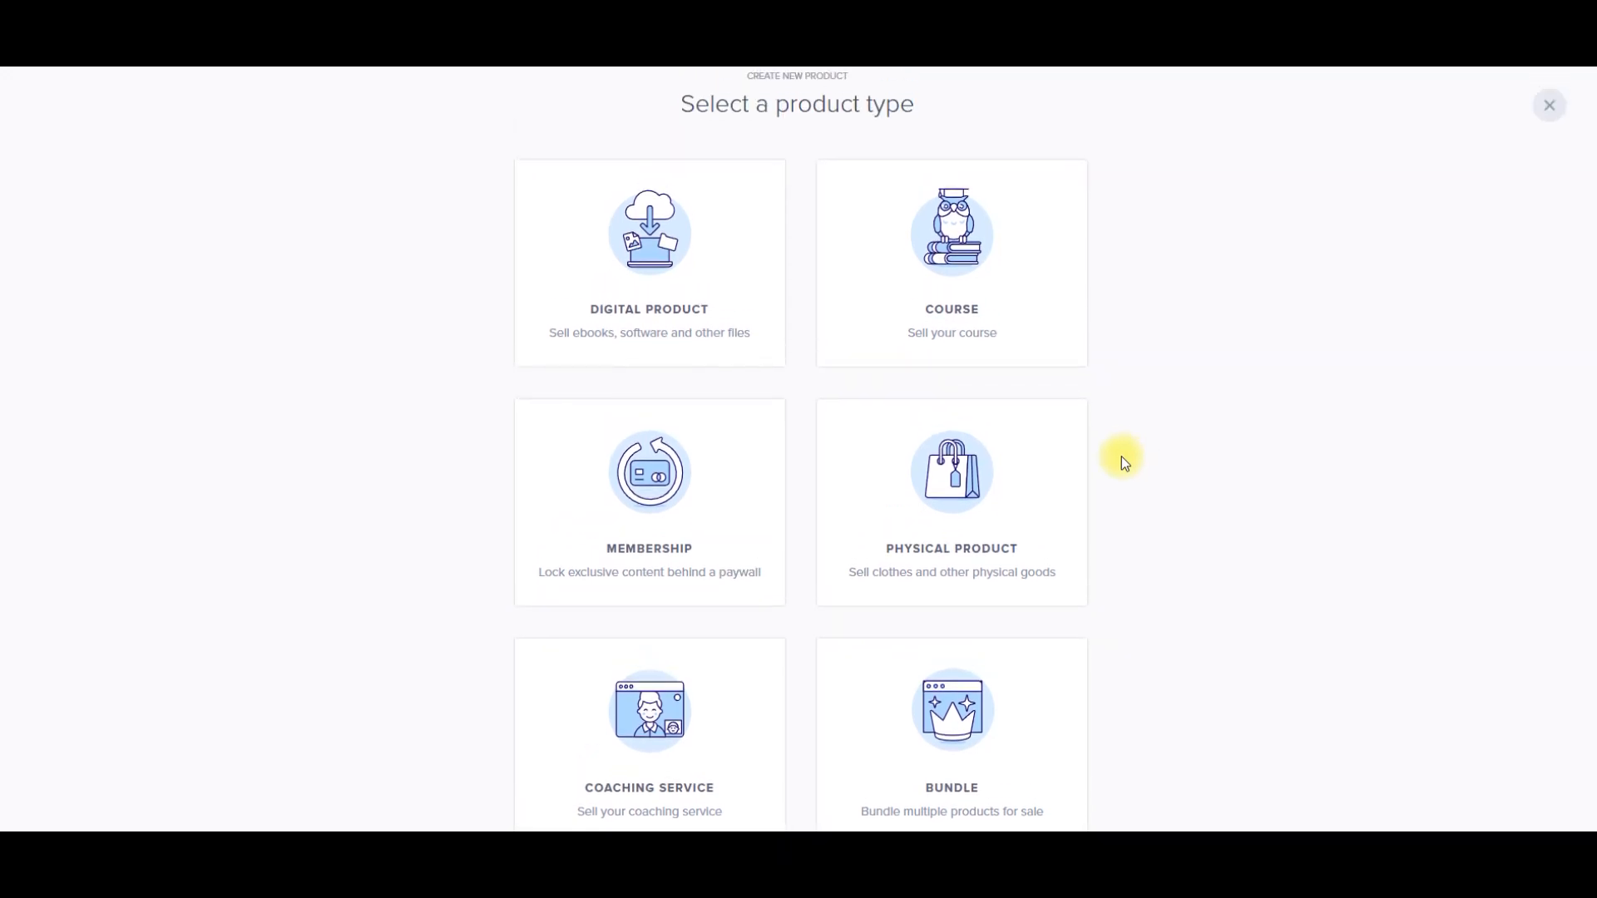